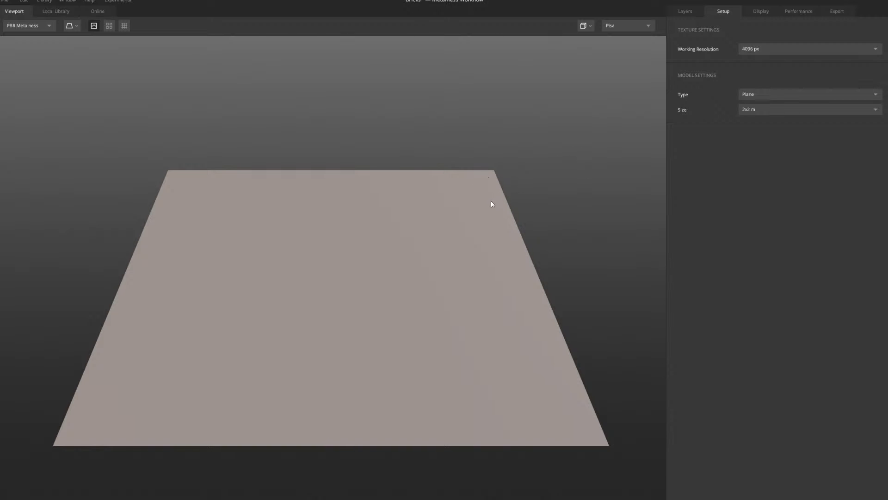
left_click(5, 1)
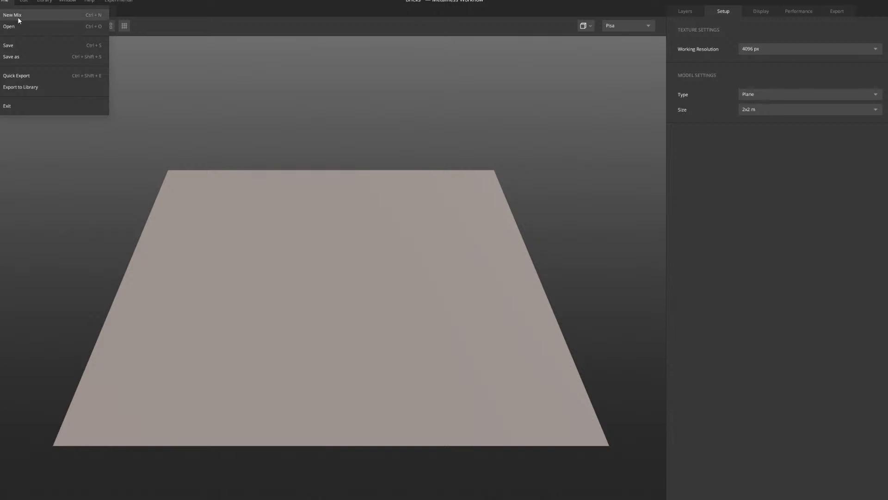
left_click(708, 49)
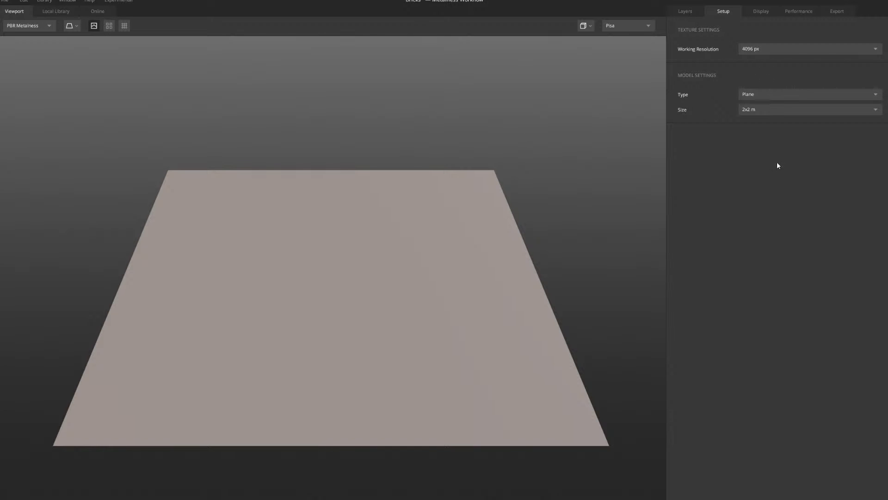
Add a Solid layer above the base layer and set its blend threshold to about 1.443
left_click(670, 10)
scroll(373, 215, "down", 3)
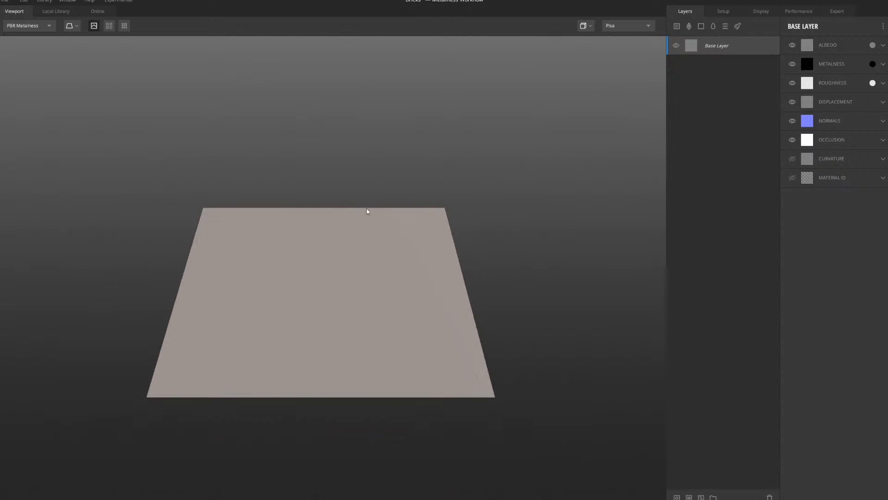
middle_click_drag(359, 240, 381, 234)
left_click_drag(342, 269, 410, 238)
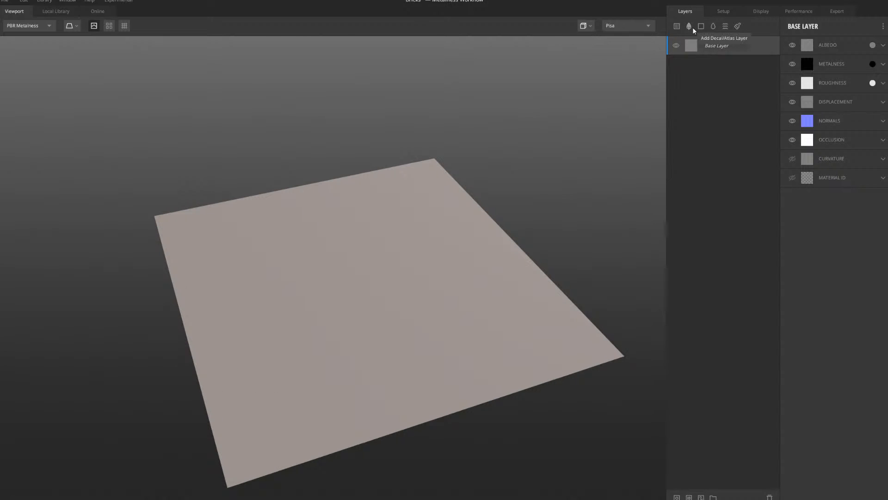
scroll(499, 291, "up", 2)
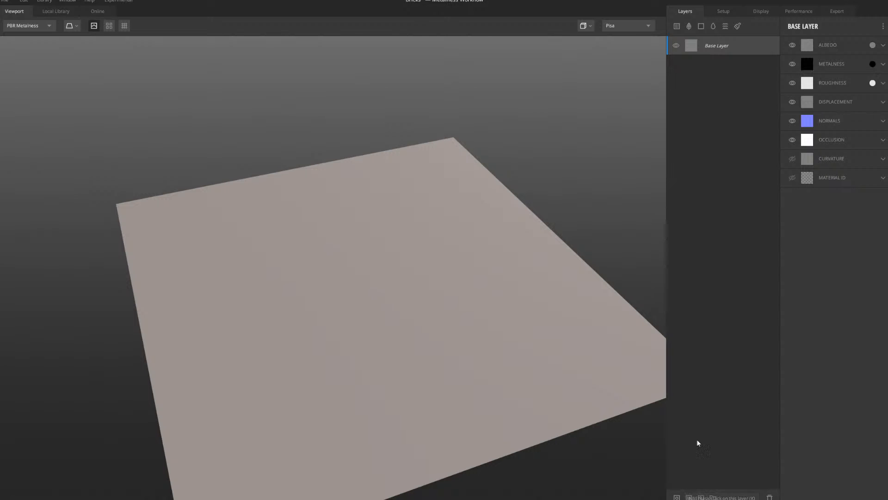
left_click(703, 25)
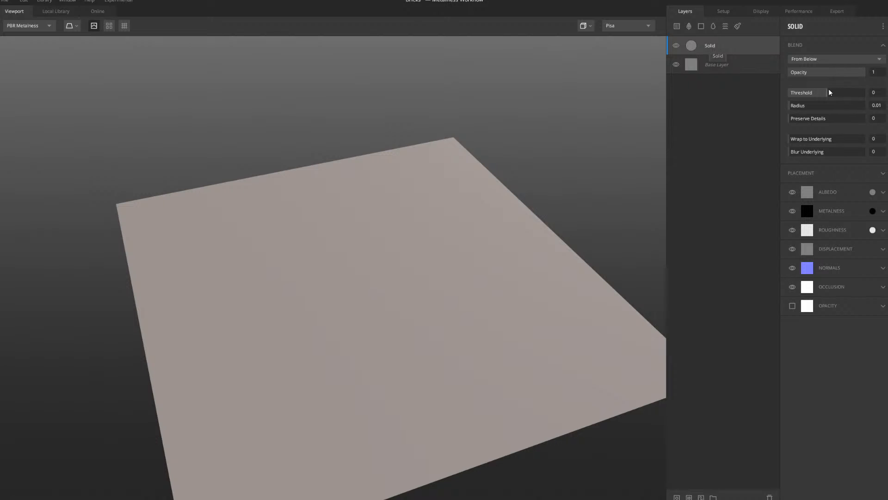
left_click_drag(828, 92, 853, 92)
scroll(404, 193, "down", 3)
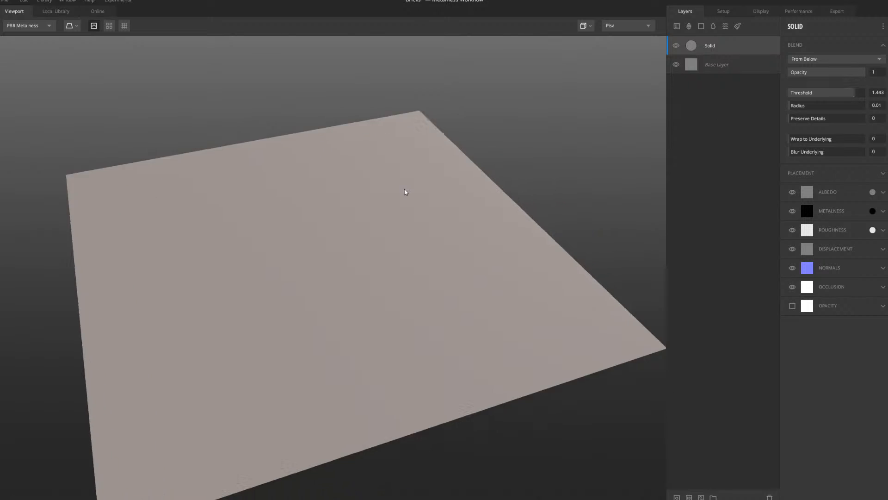
Add a mask stack to the Solid layer and give it a Checker pattern component
left_click(676, 497)
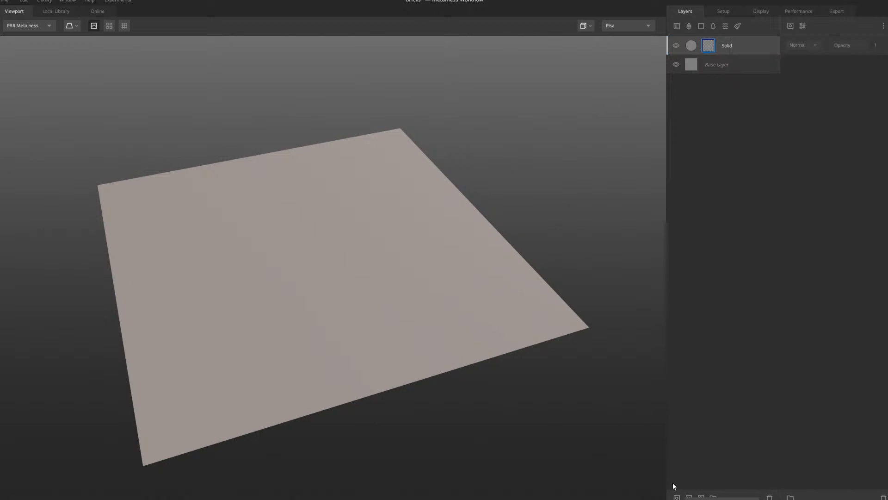
scroll(410, 207, "down", 2)
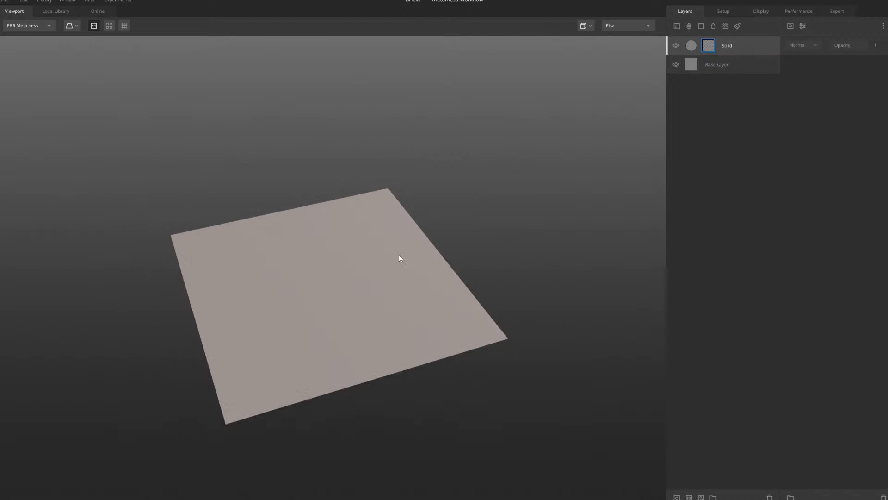
scroll(401, 257, "up", 1)
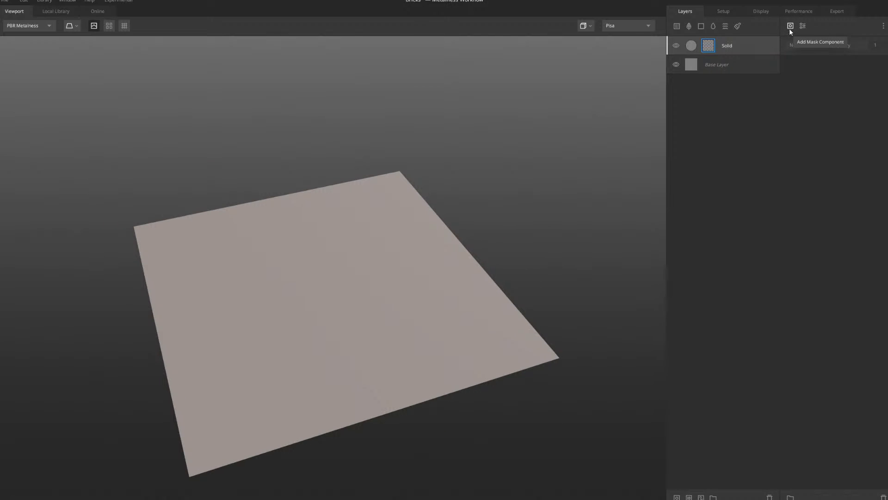
scroll(430, 273, "up", 1)
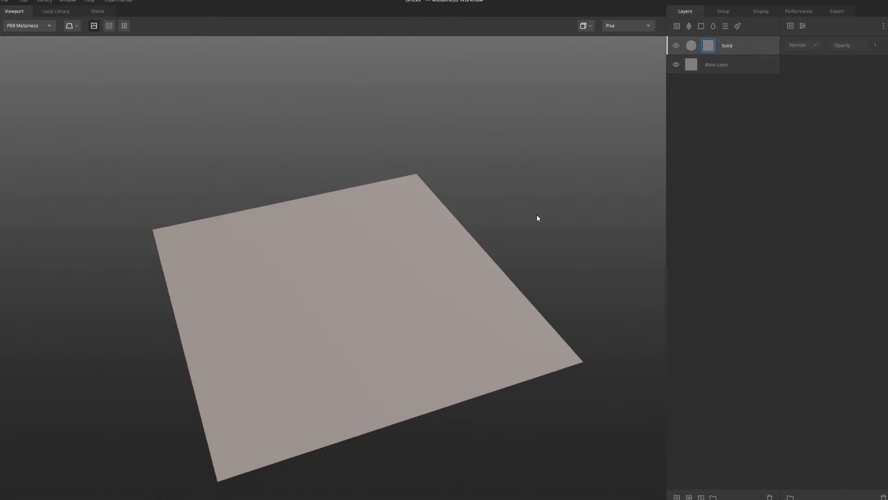
scroll(391, 268, "up", 2)
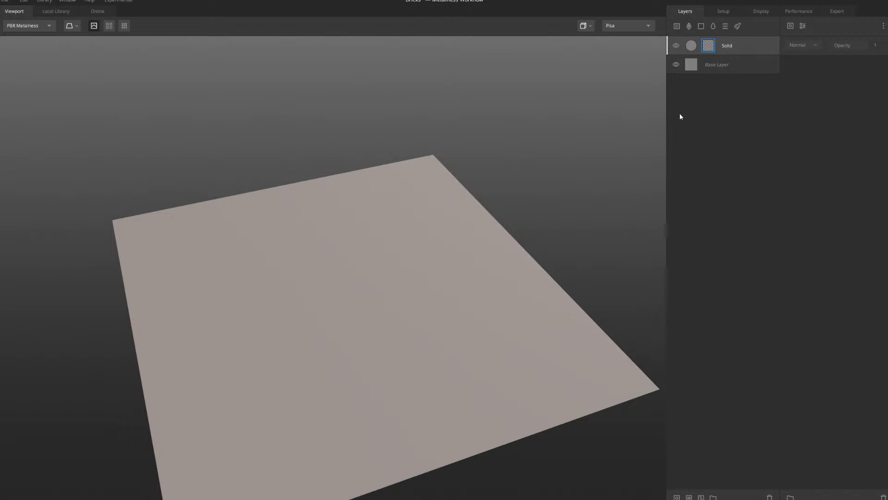
left_click(790, 26)
mouse_move(799, 59)
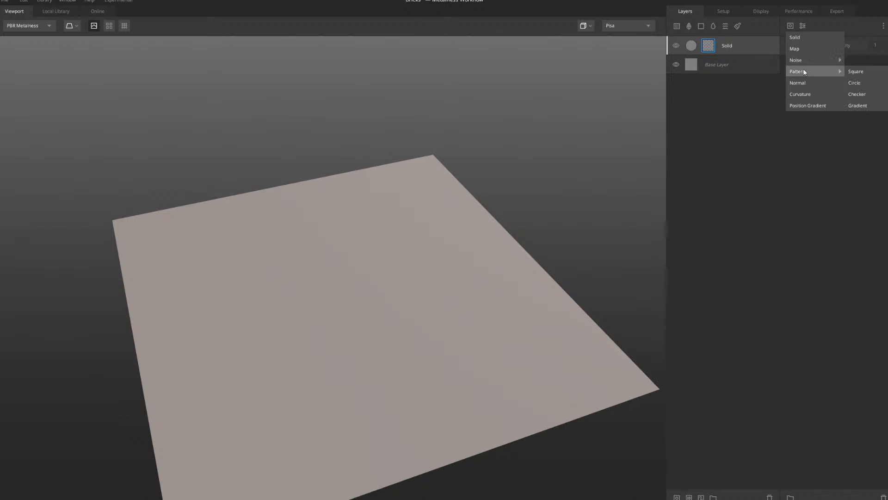
left_click(853, 95)
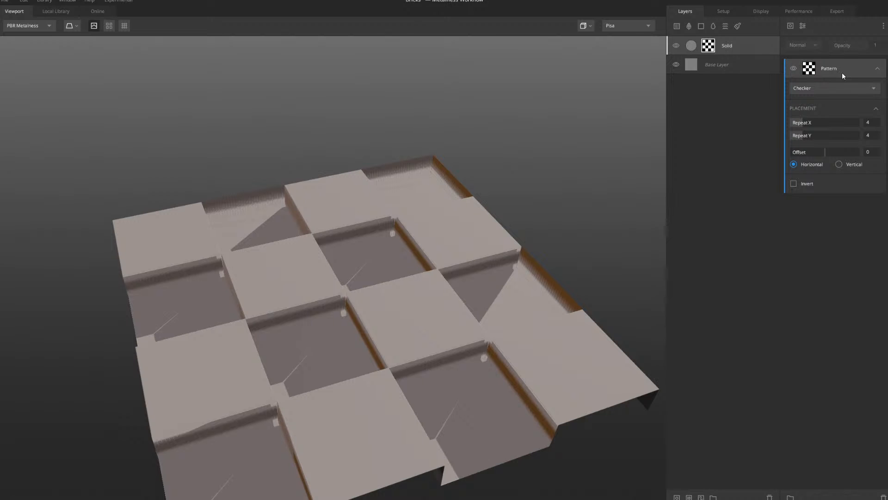
Change the mask's pattern type to Square and check the displaced tiles from the side
left_click(877, 69)
left_click(878, 69)
left_click(868, 88)
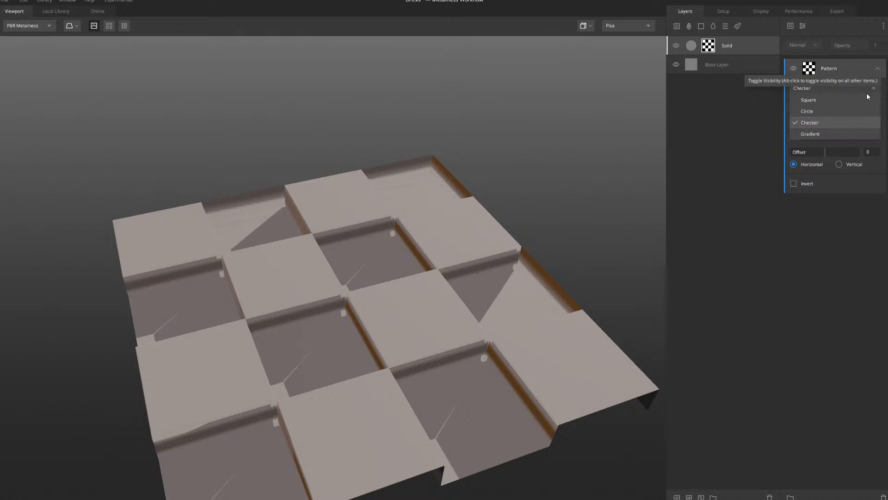
left_click(828, 100)
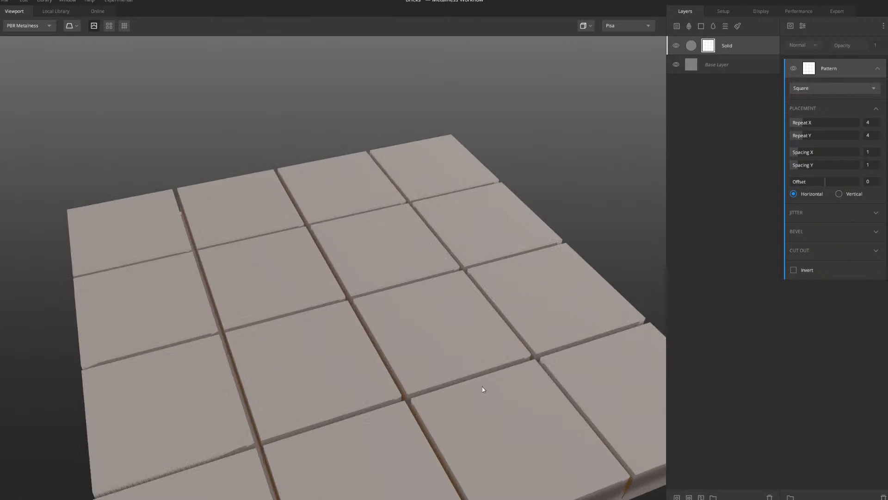
scroll(482, 386, "down", 3)
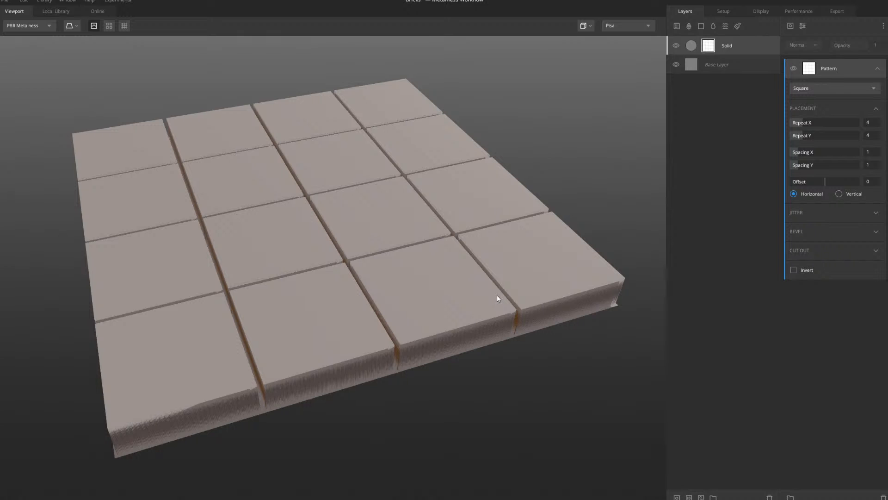
left_click_drag(497, 297, 492, 249)
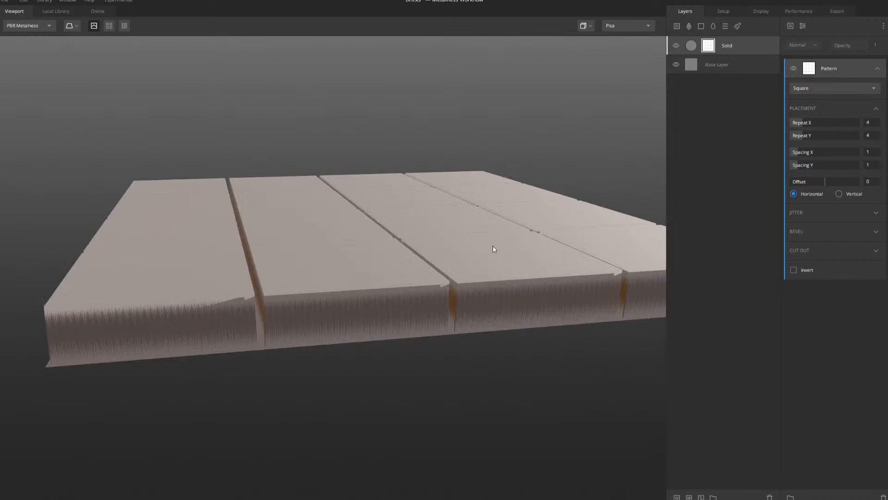
Lower the Solid layer's blend threshold to about 0.806, keeping its opacity at 1
left_click(692, 45)
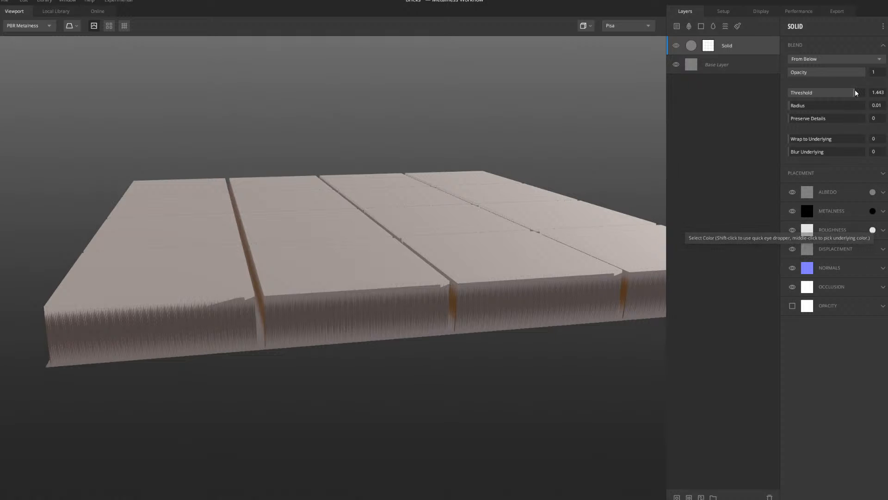
left_click_drag(855, 92, 843, 94)
left_click_drag(503, 218, 550, 224)
scroll(490, 235, "down", 4)
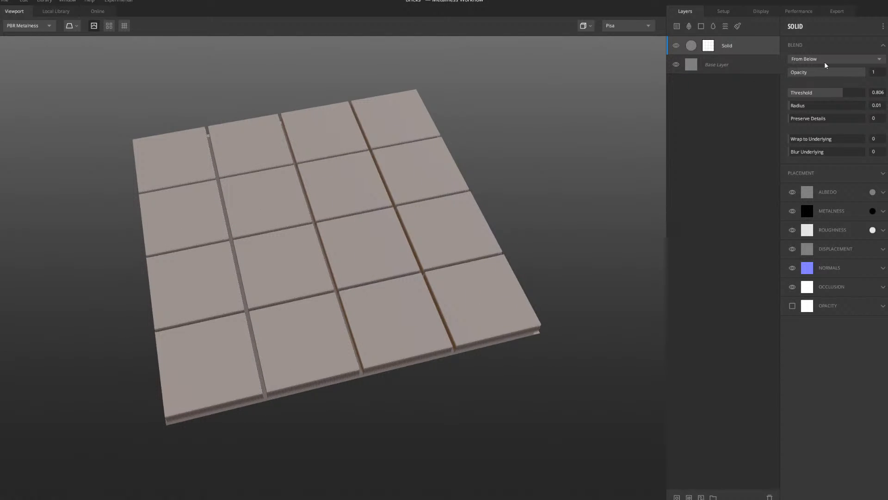
left_click_drag(856, 75, 871, 76)
middle_click_drag(394, 249, 419, 230)
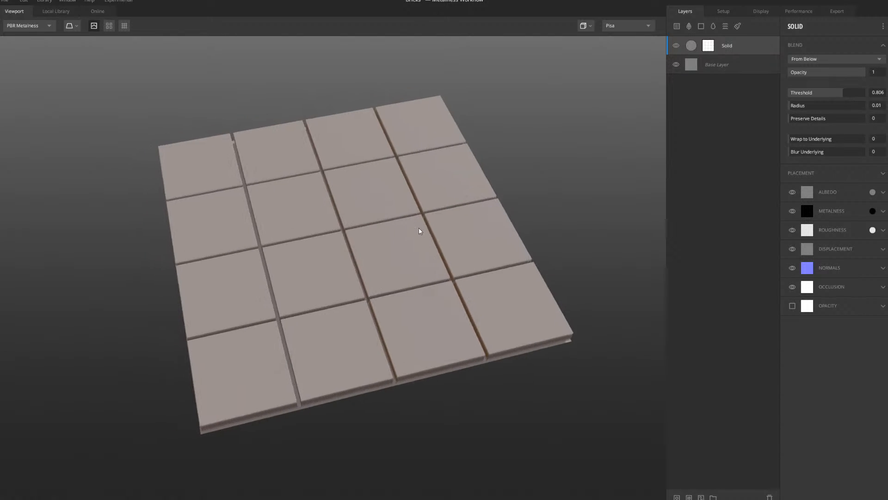
scroll(424, 221, "up", 2)
Set the square mask pattern's Repeat X and Repeat Y to 1
left_click(708, 45)
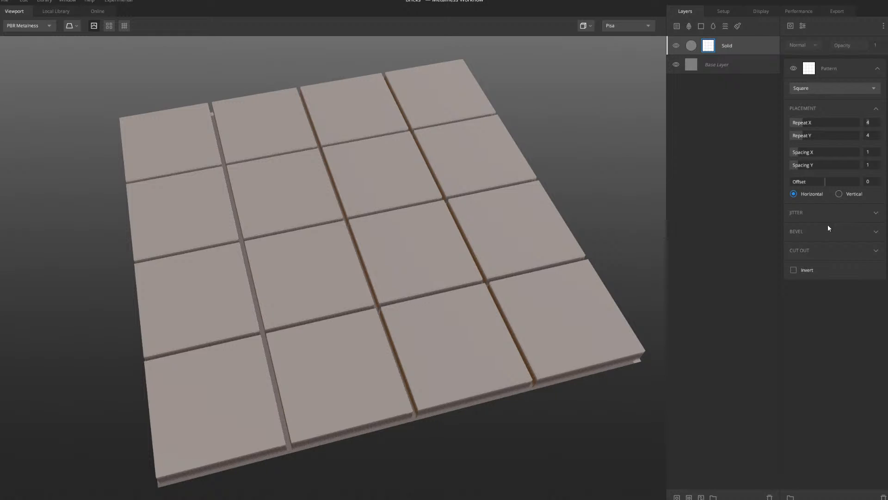
type("1")
key("Return")
left_click(868, 135)
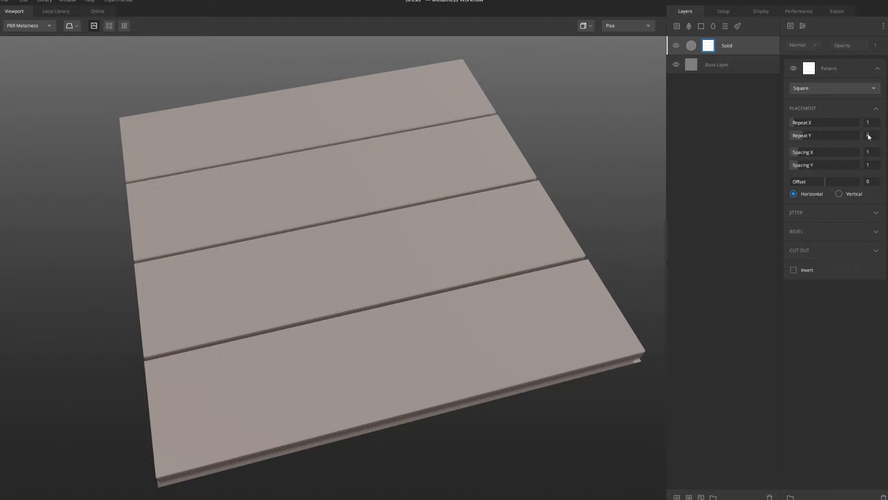
type("1")
key("Return")
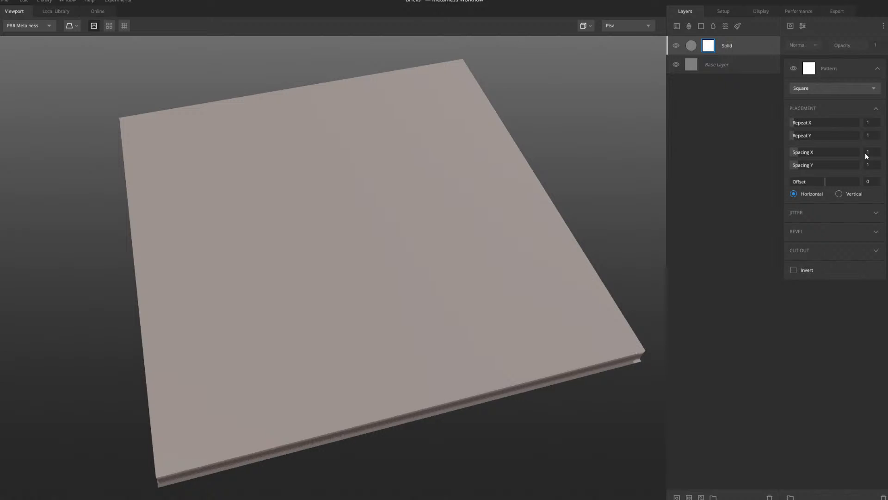
Set the square mask pattern's Spacing X to 25 and Spacing Y to 45
middle_click_drag(508, 230, 500, 250)
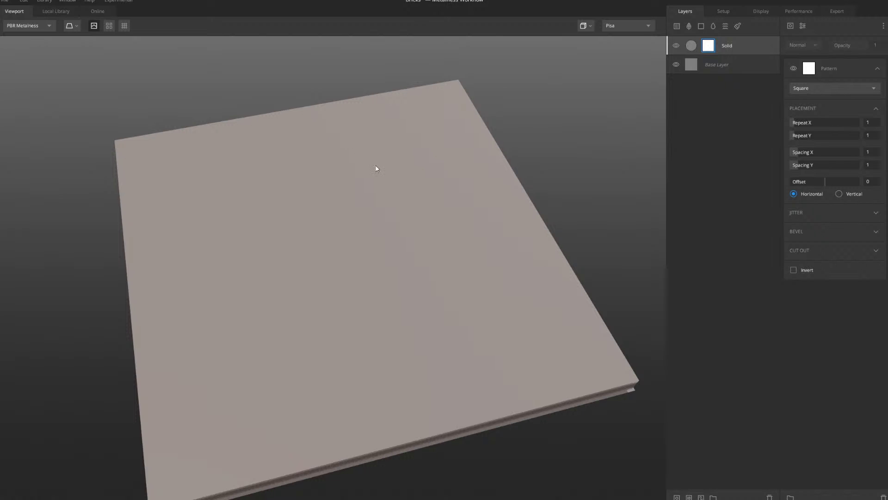
left_click_drag(364, 223, 419, 297)
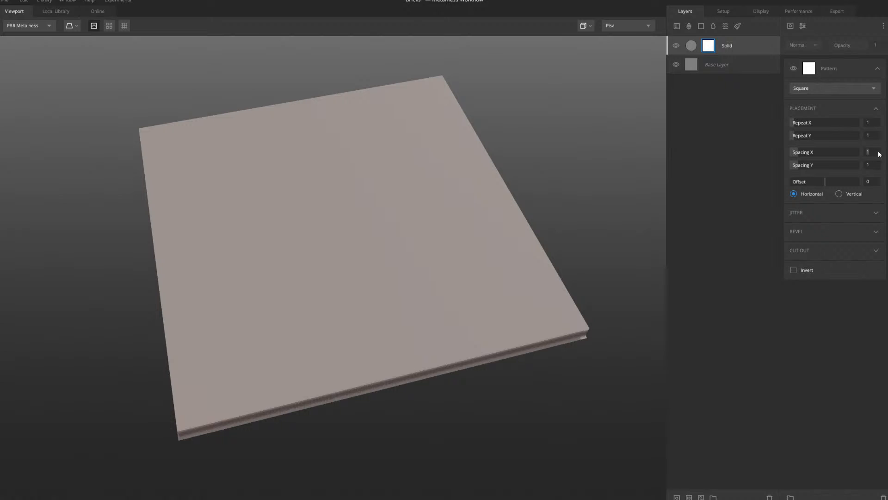
type("25")
key("Return")
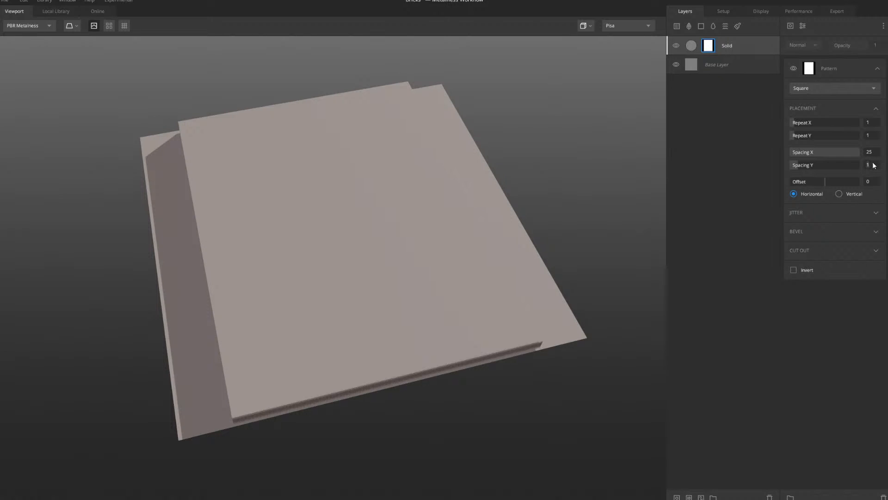
type("45")
key("Return")
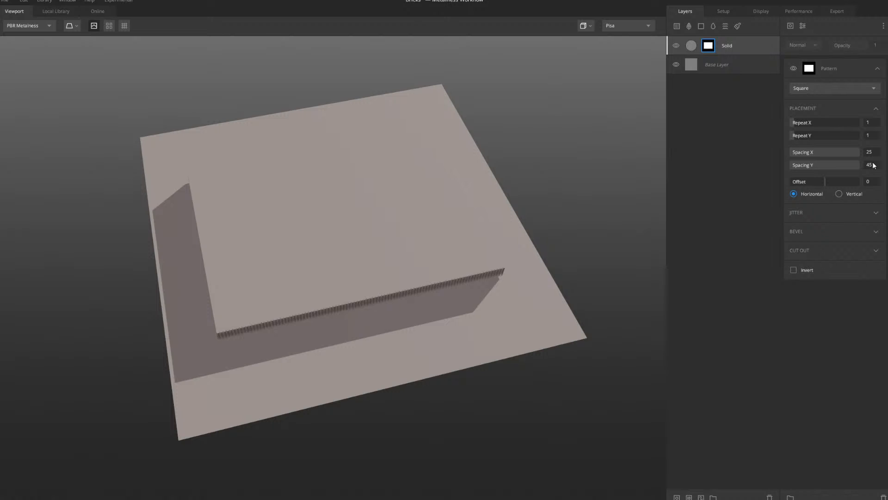
scroll(413, 251, "down", 3)
middle_click_drag(418, 213, 417, 252)
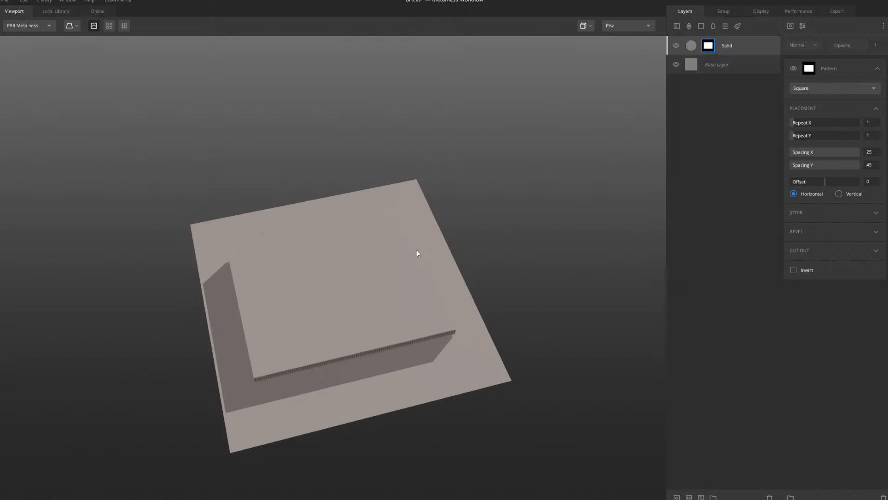
Examine the single rectangle from the Top View with only the layer mask displayed
left_click(592, 26)
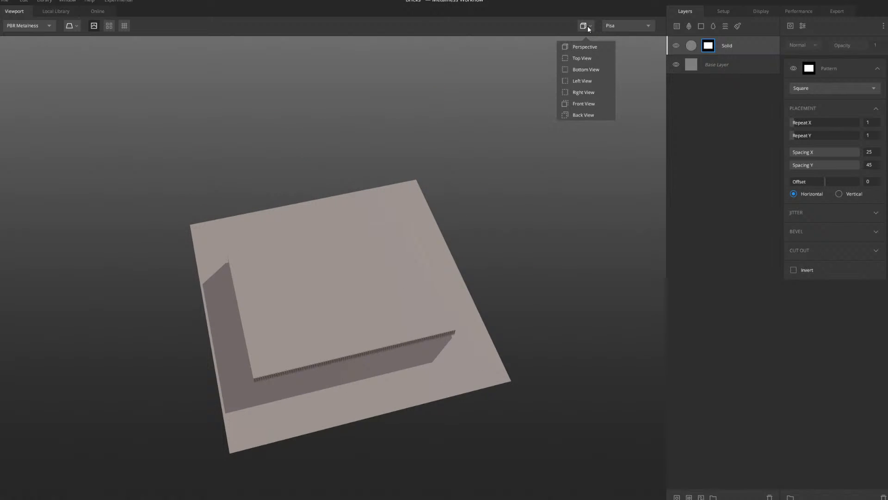
left_click(591, 54)
scroll(421, 255, "up", 2)
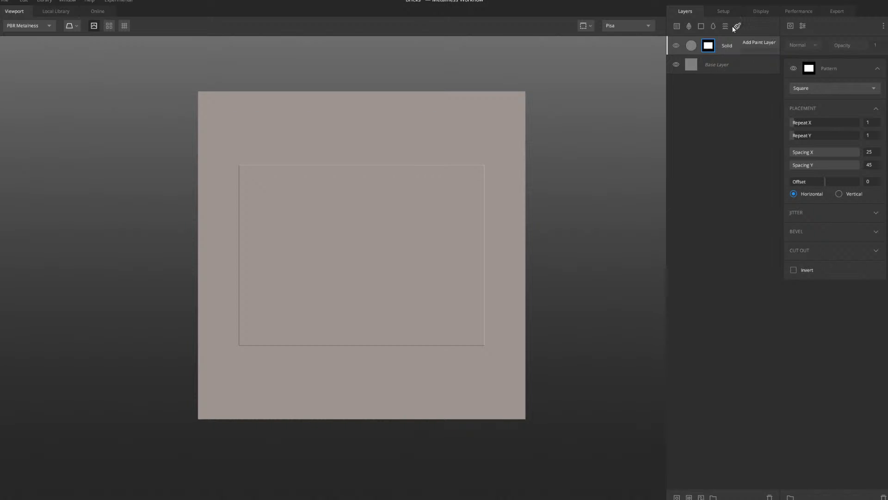
key("m")
middle_click_drag(386, 246, 384, 276)
scroll(413, 236, "up", 1)
middle_click_drag(469, 285, 430, 277)
scroll(432, 280, "down", 1)
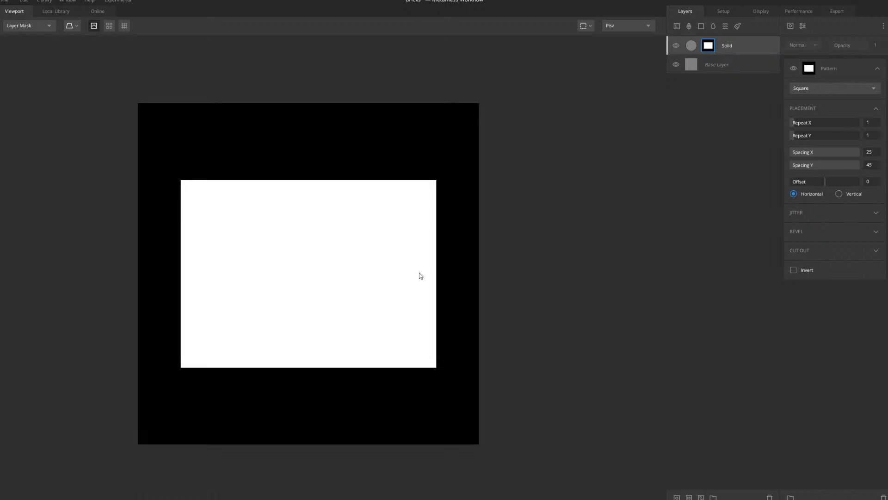
Return to the Perspective view and the shaded material display, and examine the raised block's edges up close
left_click(588, 27)
left_click(588, 47)
left_click_drag(372, 333, 333, 345)
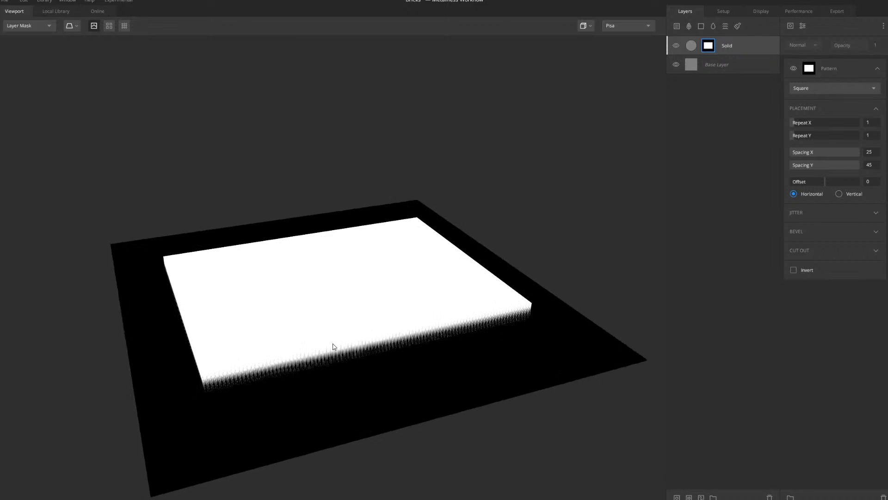
scroll(340, 360, "up", 1)
key("q")
scroll(255, 386, "up", 1)
middle_click_drag(255, 386, 294, 328)
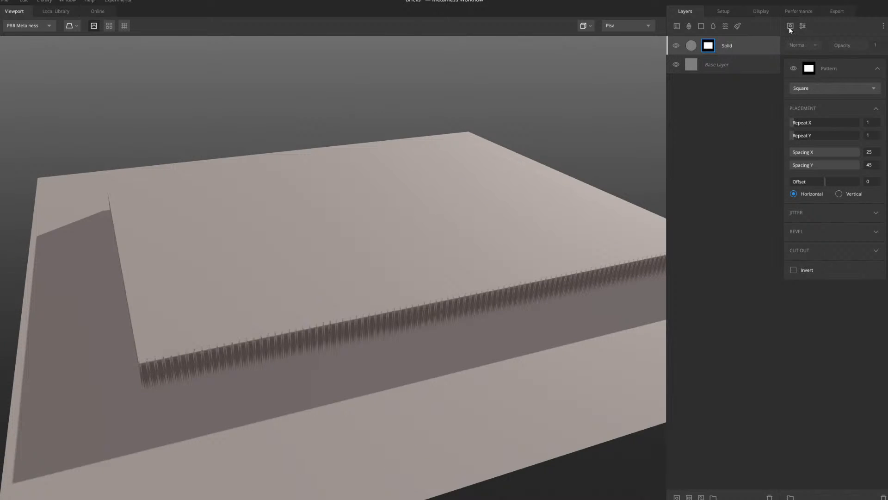
Add a Bevel modifier to the Solid layer's mask above the square pattern
left_click(805, 26)
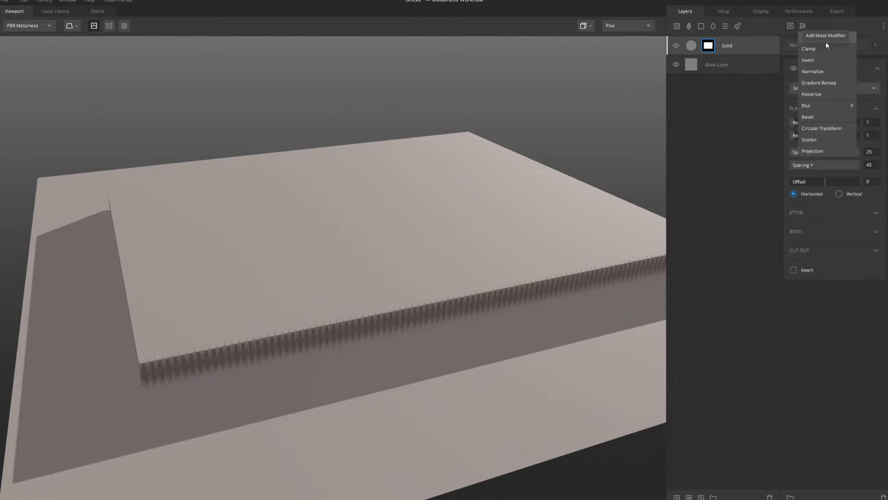
left_click(825, 117)
middle_click_drag(296, 339, 329, 311, "alt")
right_click_drag(251, 309, 369, 317, "alt")
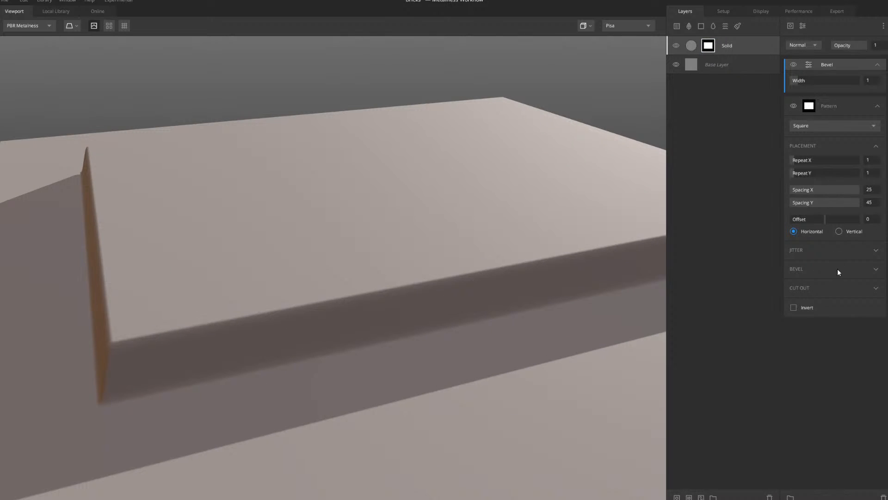
left_click(861, 269)
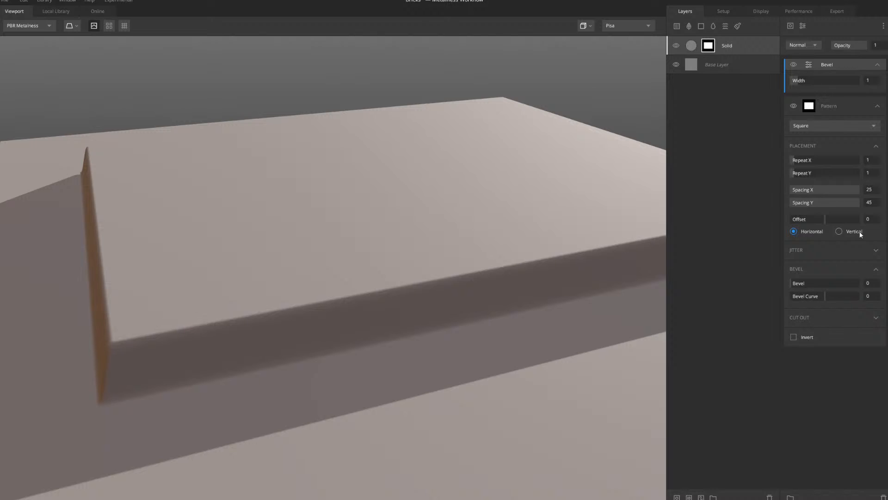
left_click(875, 269)
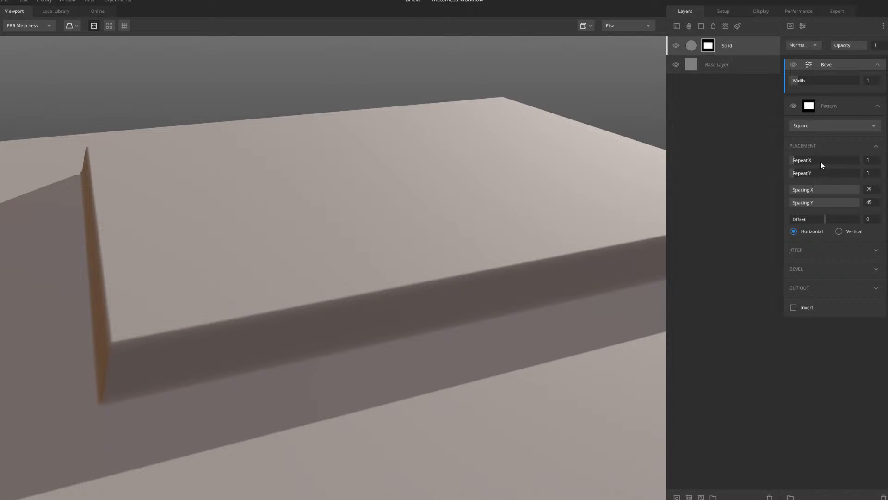
Try a wider slope on the block's edges with the Bevel modifier's Width at about 2.155
left_click(792, 80)
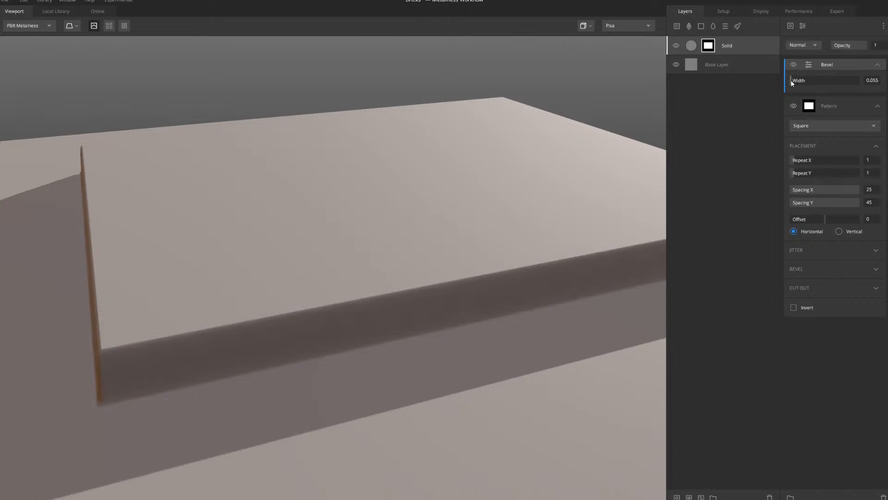
mouse_move(795, 81)
left_mouse_down()
mouse_move(813, 86)
mouse_move(808, 96)
mouse_move(806, 89)
left_mouse_up()
scroll(435, 266, "down", 5)
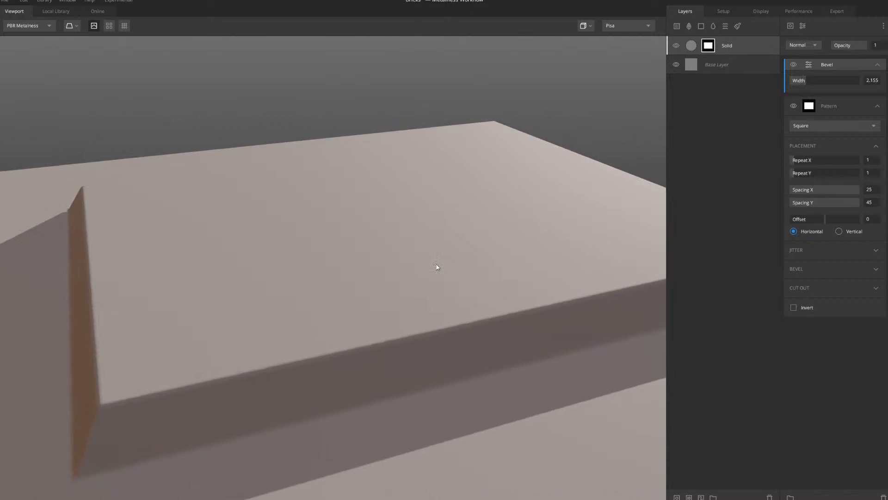
Switch to the Top View and reduce the Bevel modifier's Width to about 1.05
left_click(590, 26)
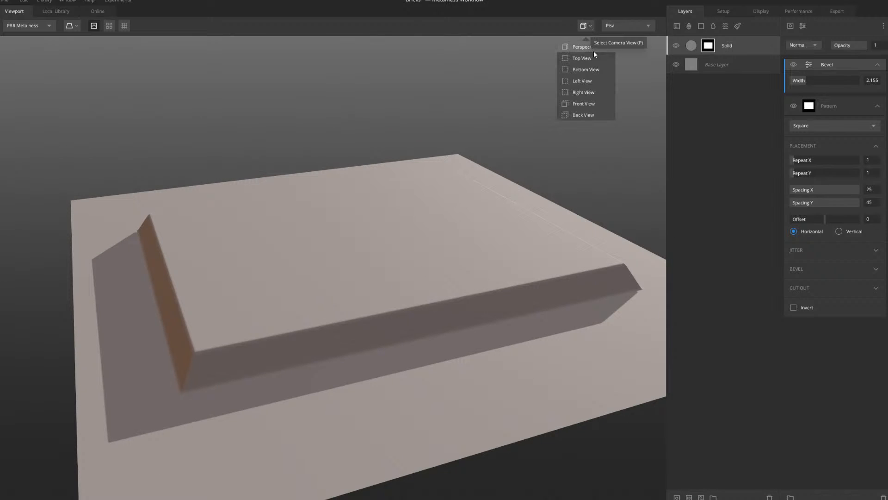
left_click(592, 52)
scroll(326, 276, "up", 2)
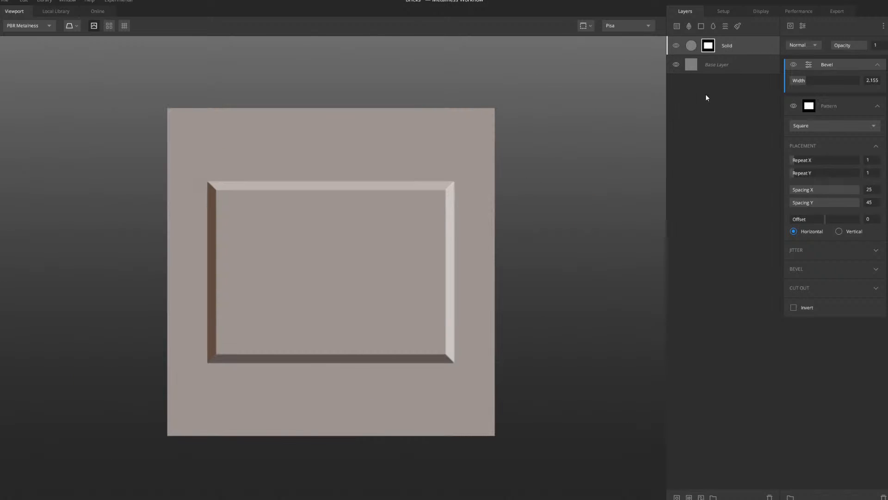
left_click(801, 80)
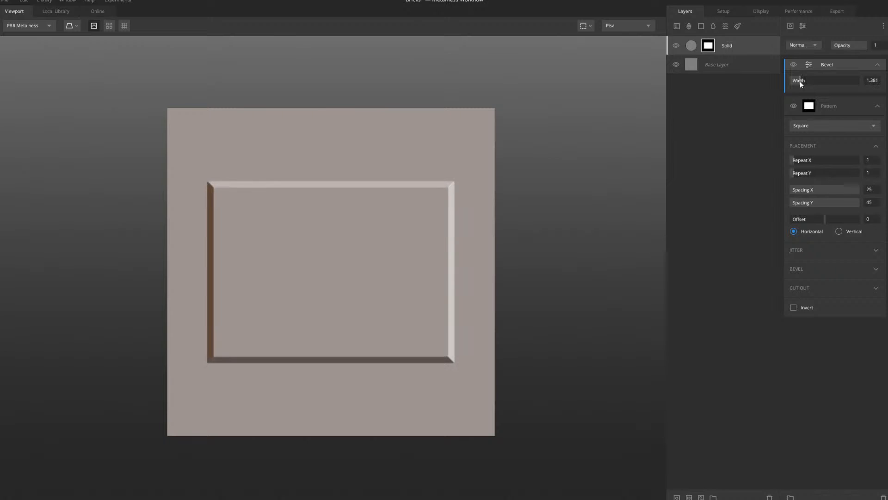
left_click_drag(800, 81, 798, 82)
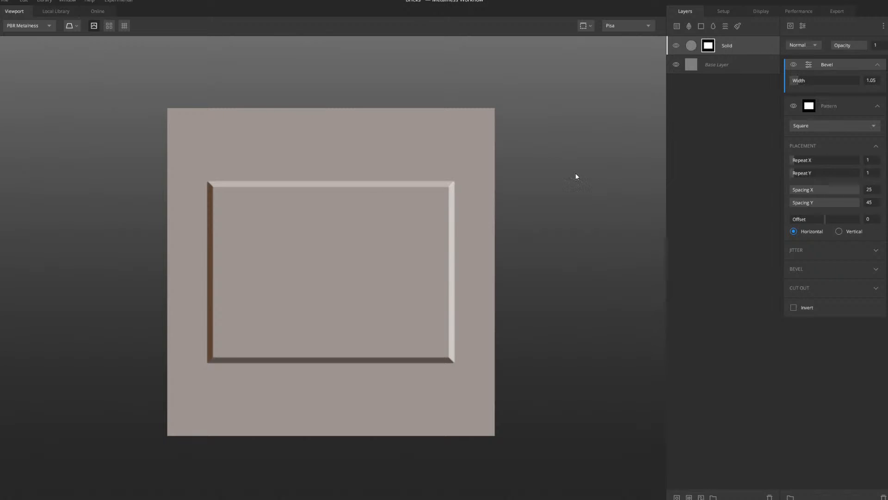
Examine the bevelled rectangle from the Top View, first shaded and then with only the layer mask displayed
middle_click_drag(325, 211, 337, 236)
scroll(365, 211, "up", 2)
scroll(365, 211, "down", 2)
middle_click_drag(438, 159, 404, 146)
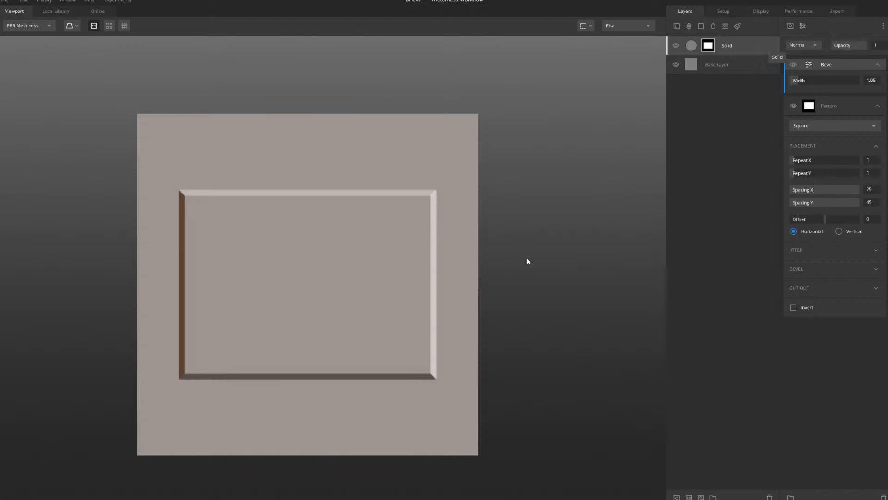
scroll(526, 257, "down", 2)
left_click(590, 26)
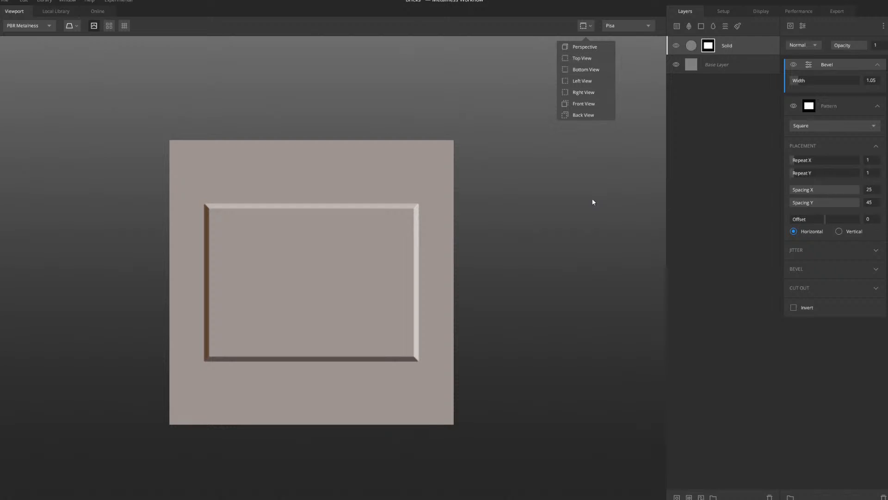
left_click(593, 59)
middle_click_drag(495, 180, 499, 200)
scroll(499, 201, "up", 1)
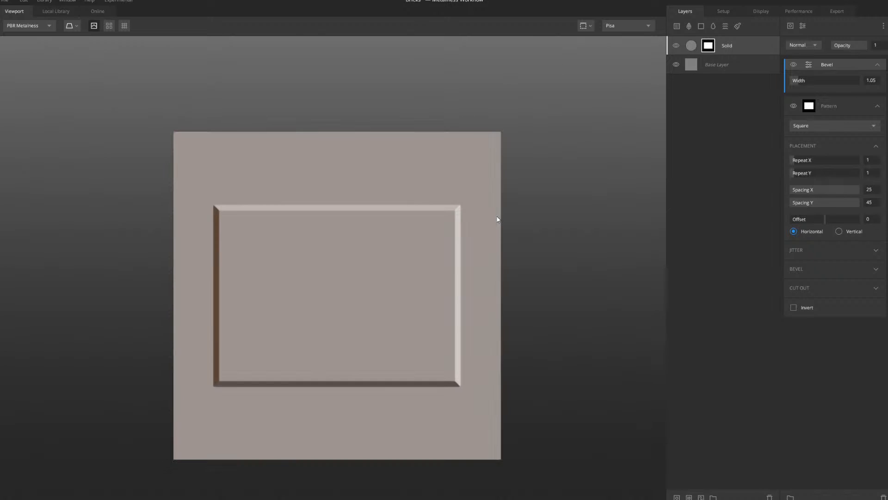
key("m")
scroll(440, 267, "up", 1)
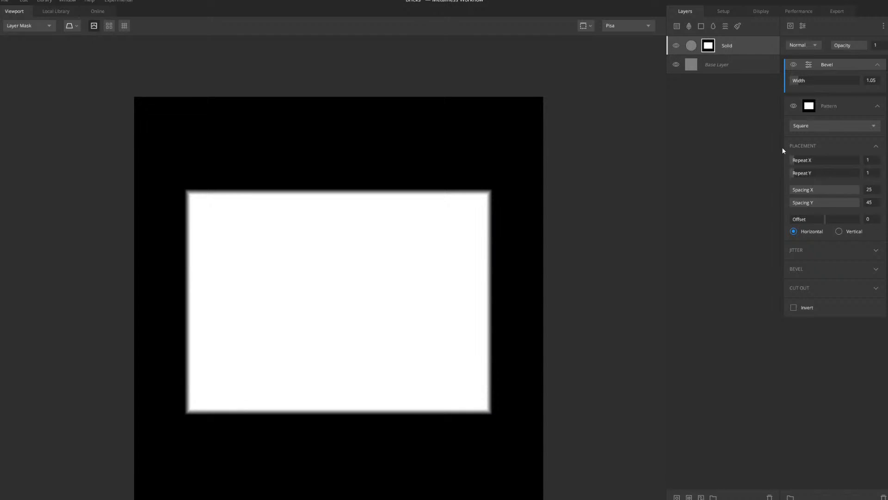
Add a Worley 1 noise to the Solid layer's mask above the Bevel modifier
left_click(802, 26)
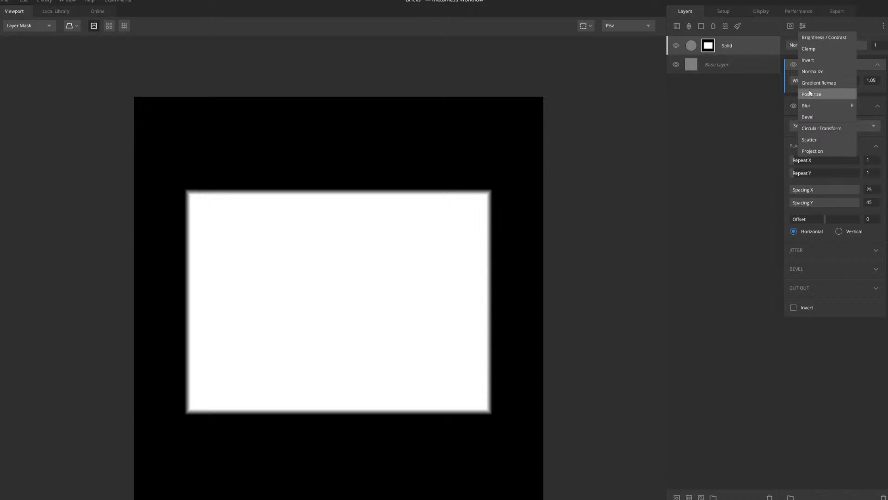
left_click(791, 25)
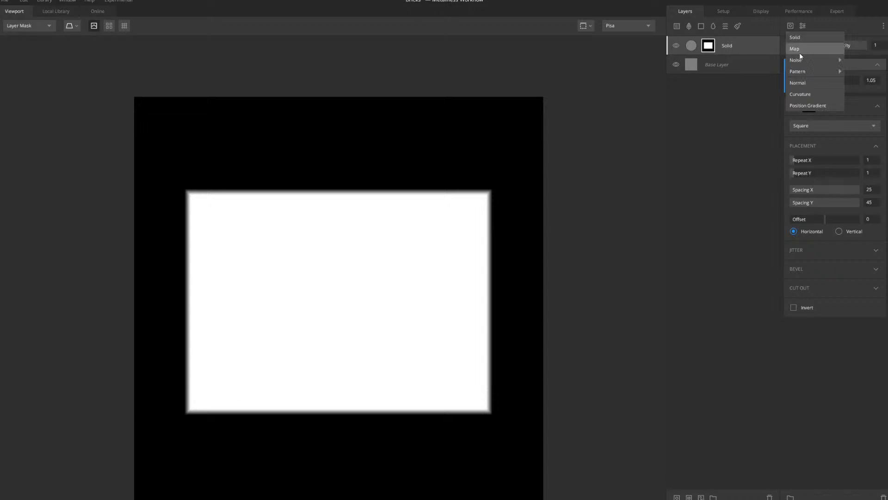
mouse_move(809, 70)
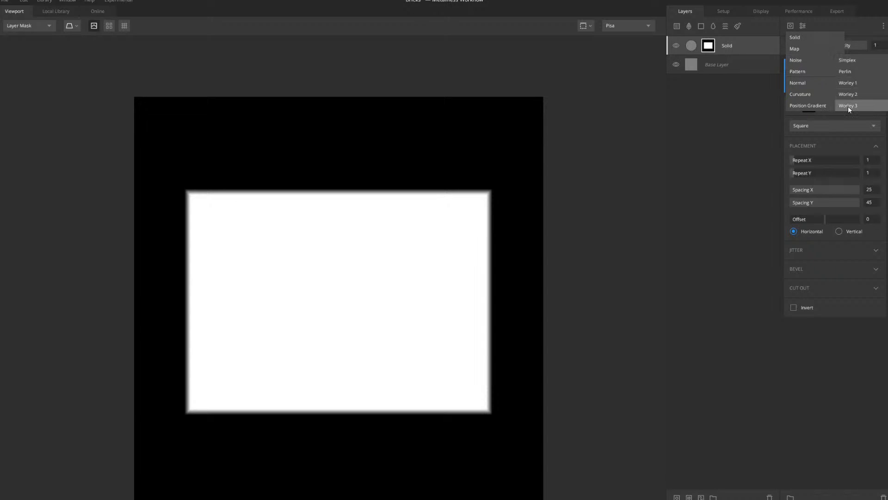
left_click(853, 81)
scroll(362, 248, "up", 5)
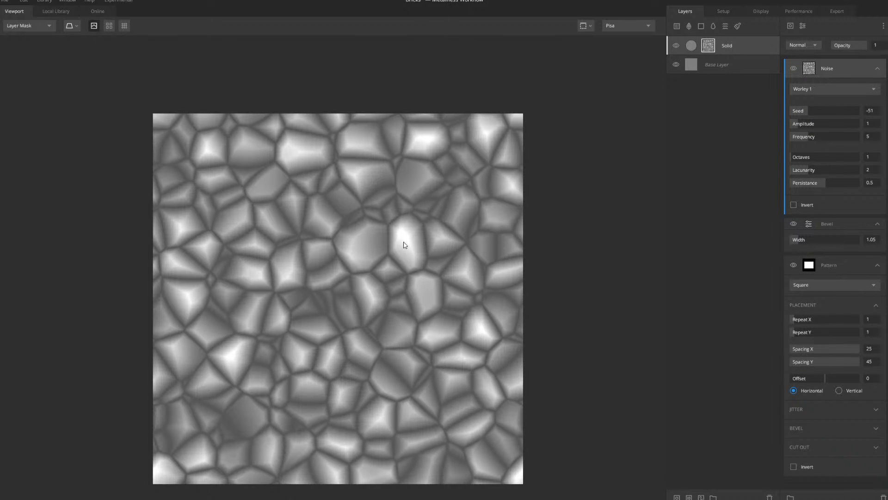
scroll(419, 244, "down", 3)
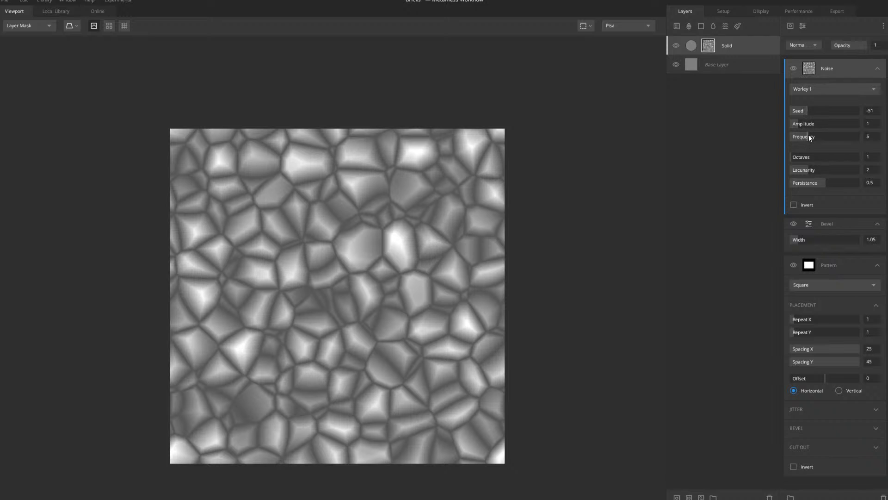
Lower the Worley noise's Frequency to about 2.569 and compare its inverted and non-inverted looks
left_click_drag(806, 135, 799, 138)
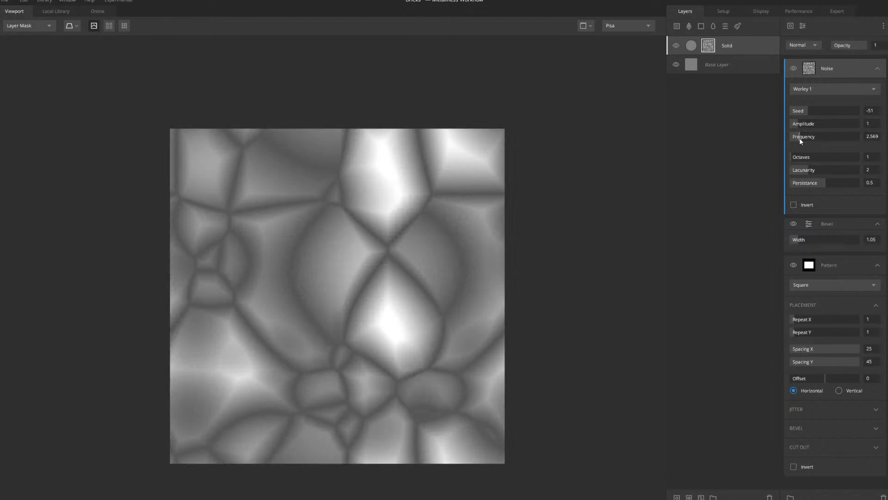
left_click(794, 205)
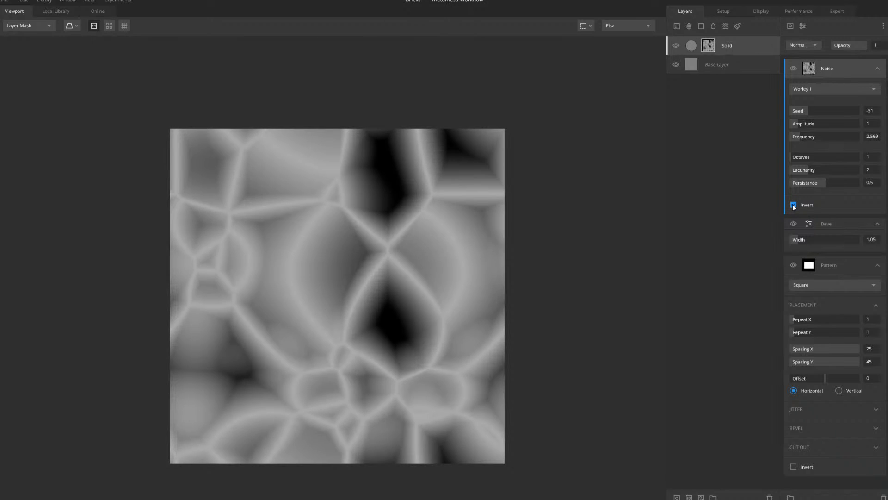
left_click(793, 205)
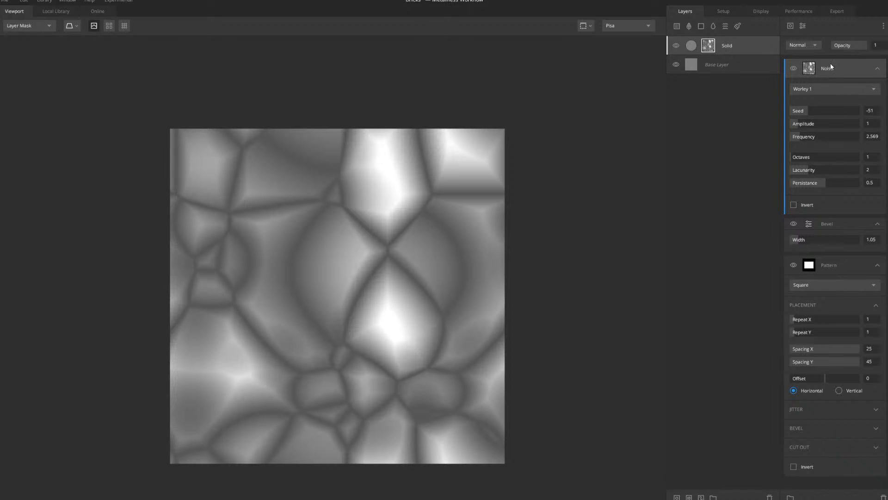
Try the Multiply and Add blend modes for the Worley noise over the rectangle mask
left_click(818, 45)
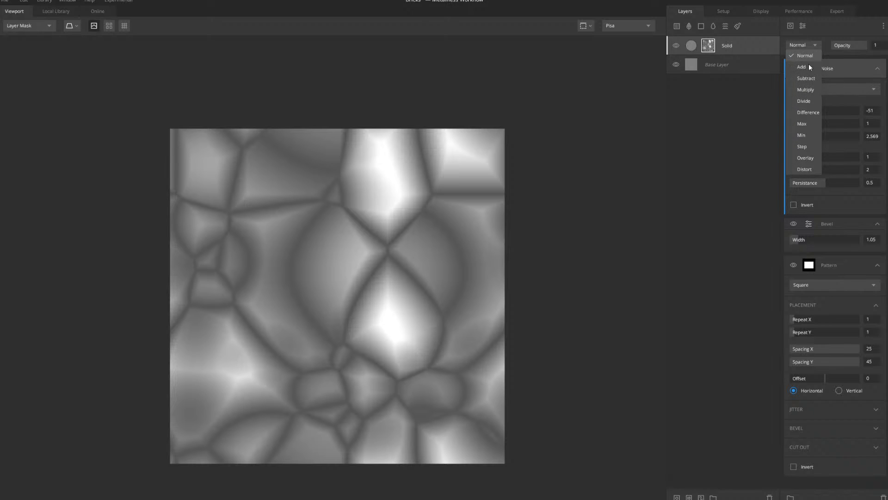
left_click(804, 88)
middle_click_drag(456, 222, 471, 232)
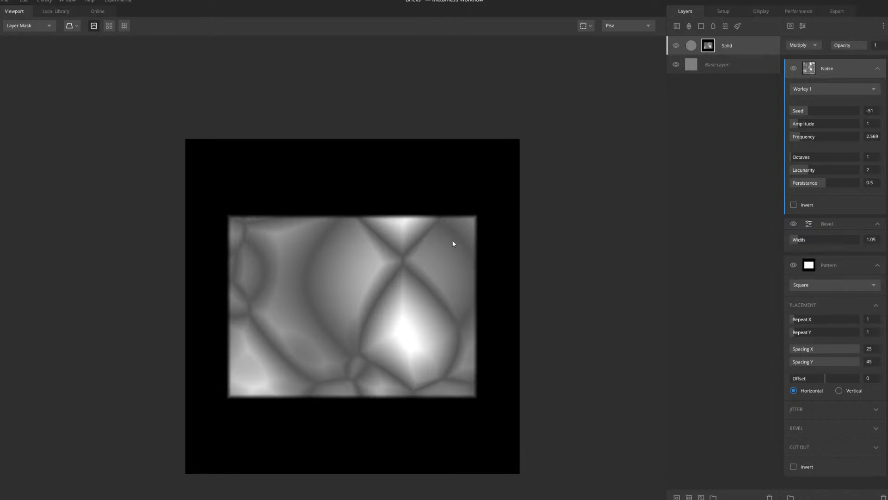
scroll(451, 239, "up", 2)
left_click(806, 46)
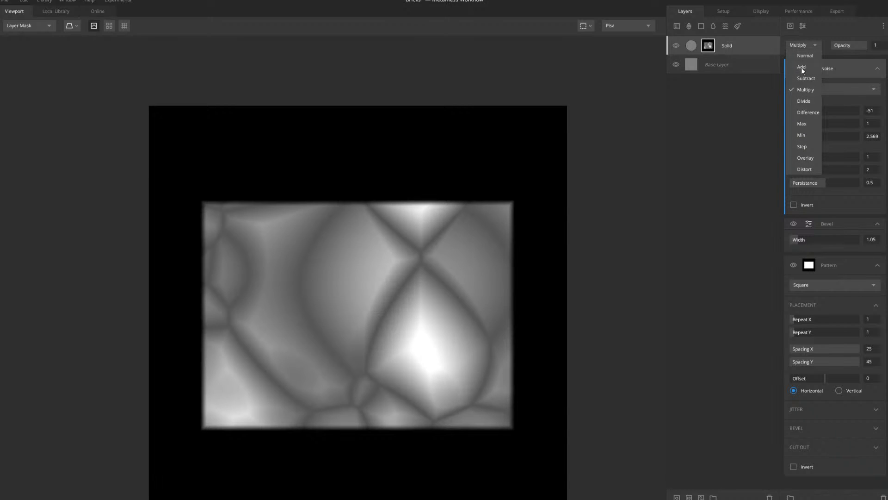
left_click(798, 65)
scroll(425, 225, "down", 1)
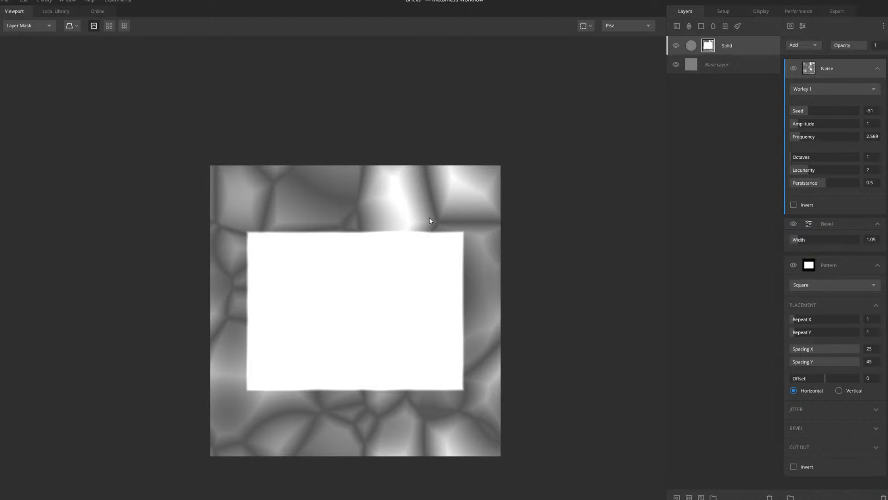
Return to the Perspective view and examine from the side how the noise affects the block and its surroundings
left_click(591, 31)
left_click(593, 47)
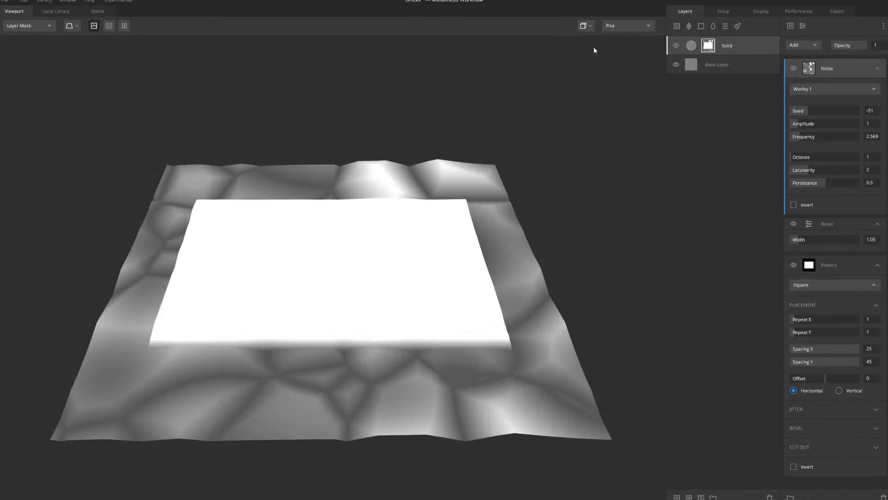
middle_click_drag(399, 265, 524, 222)
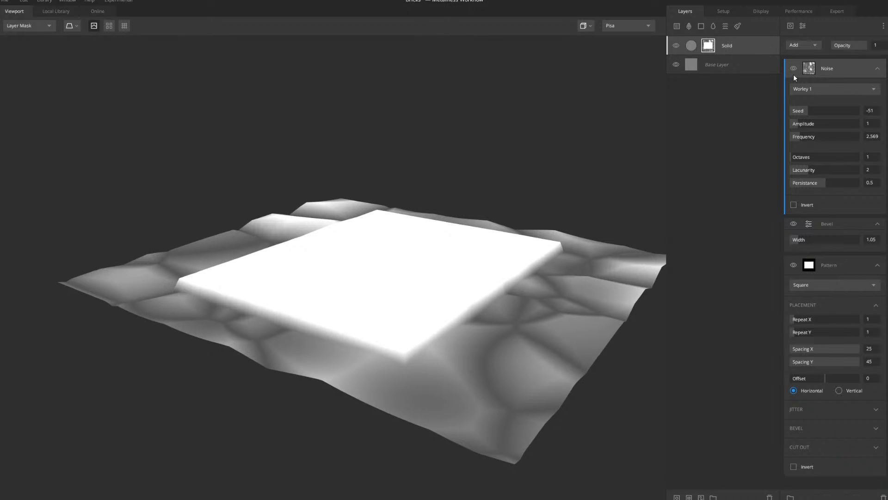
Set the Worley noise's blend mode to Subtract and check the block's surface
left_click(805, 42)
left_click(809, 79)
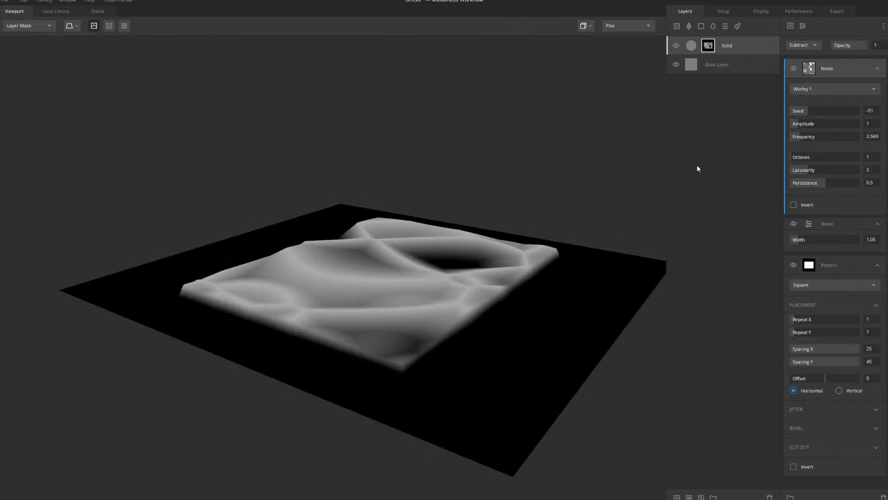
middle_click_drag(530, 218, 478, 313)
scroll(479, 277, "up", 3)
scroll(478, 277, "down", 5)
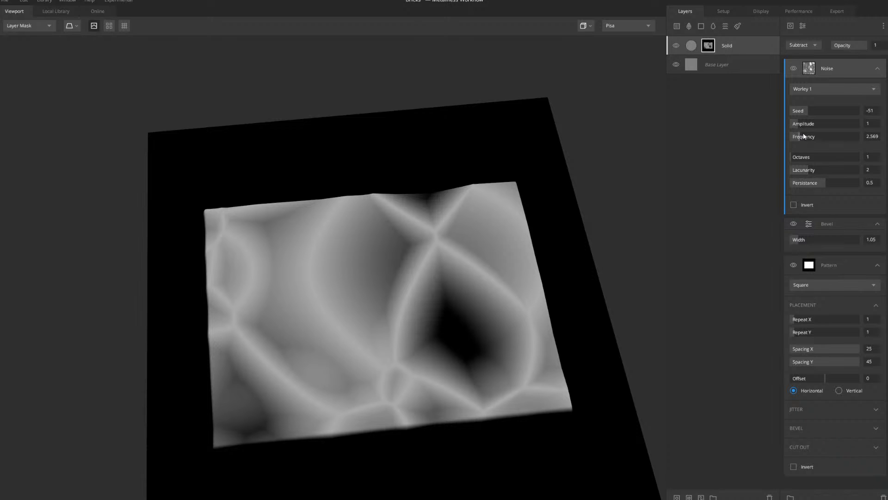
Set the Worley noise's Frequency to about 2.017 and reduce its Amplitude to about 0.221
left_click_drag(804, 136, 798, 137)
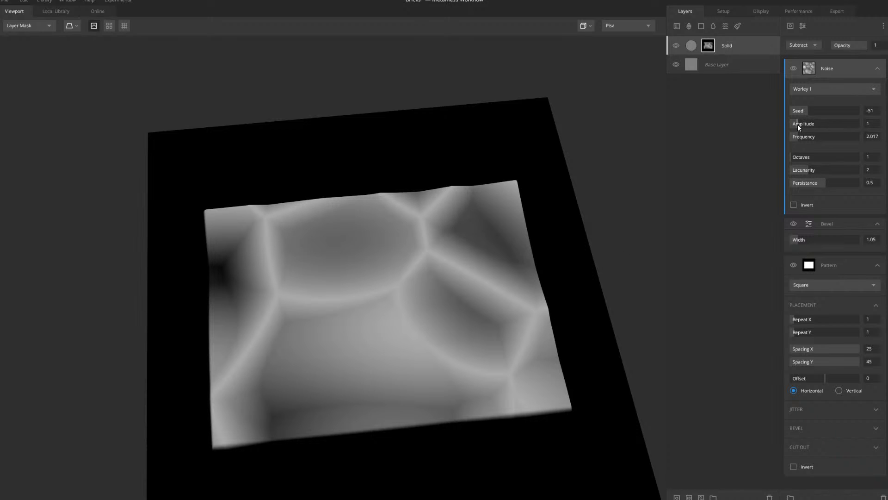
mouse_move(798, 125)
left_mouse_down()
mouse_move(805, 124)
mouse_move(795, 125)
left_mouse_up()
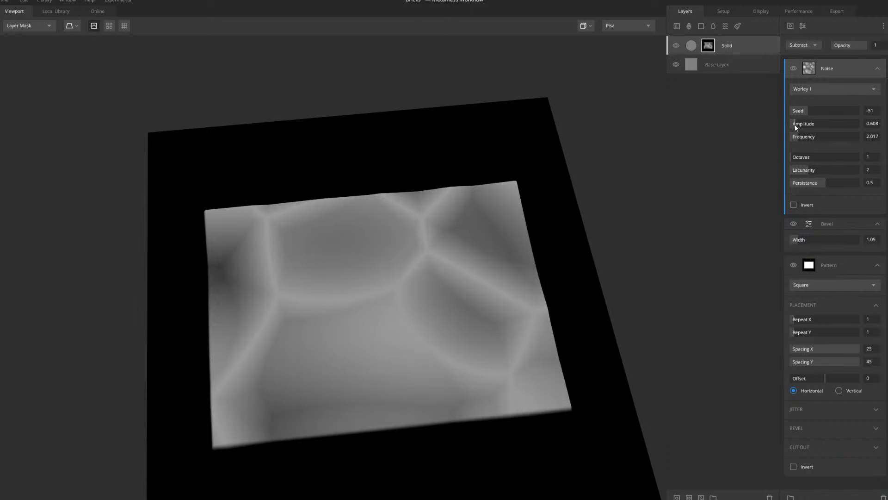
left_click_drag(464, 316, 615, 188)
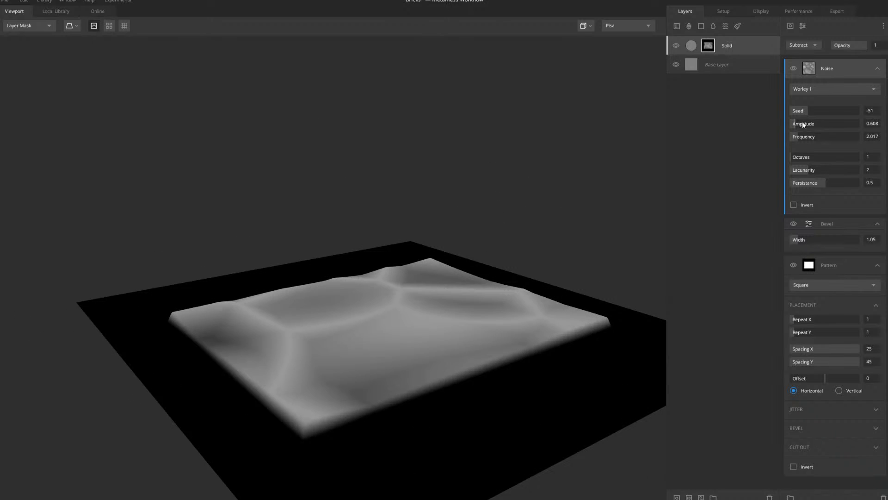
left_click_drag(796, 124, 793, 124)
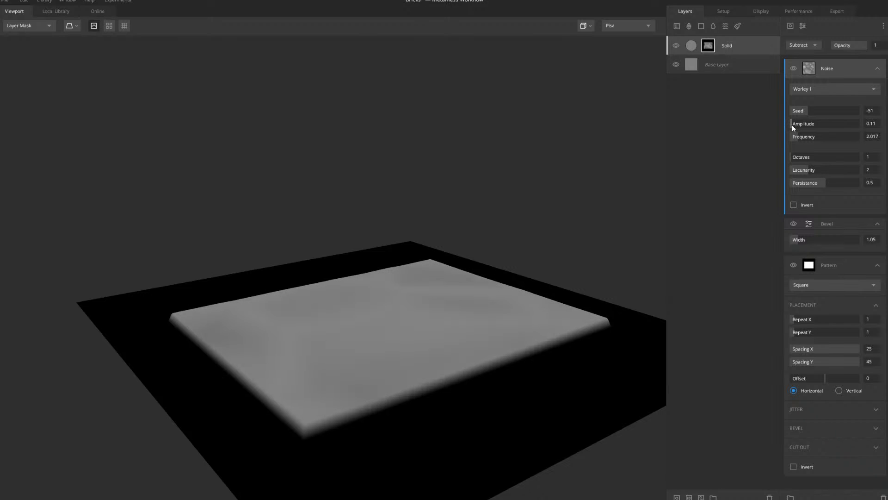
left_click_drag(579, 204, 478, 252)
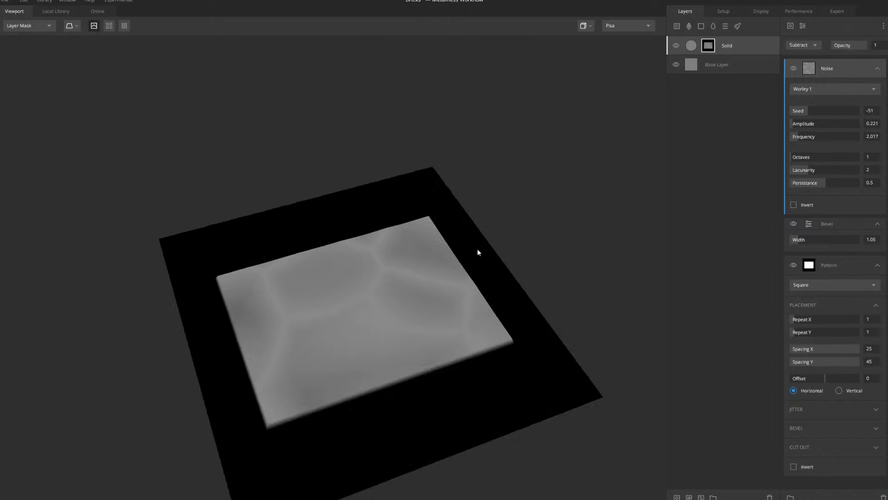
Raise the Solid layer's blend Threshold to about 1.483 and check the block's height from the side
left_click(691, 46)
left_click_drag(840, 93, 855, 93)
scroll(468, 200, "down", 3)
left_click_drag(490, 266, 489, 222)
scroll(382, 295, "up", 5)
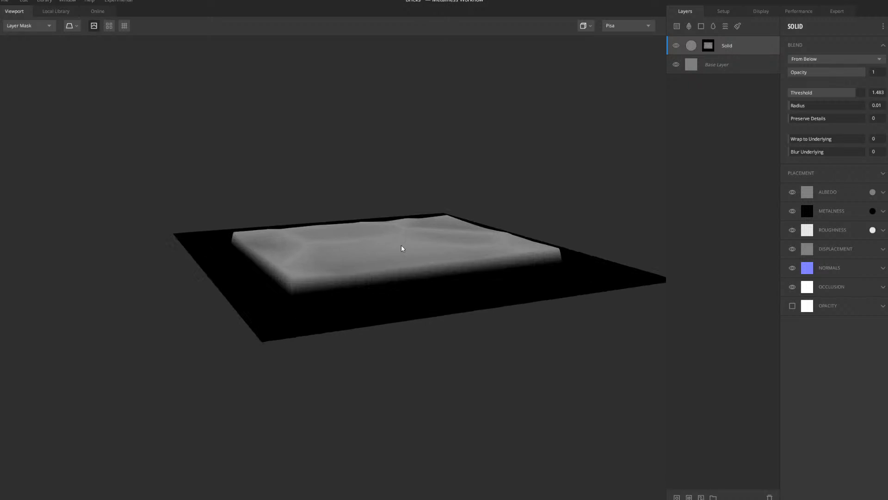
mouse_move(408, 272)
left_mouse_down()
mouse_move(396, 324)
mouse_move(415, 263)
left_mouse_up()
scroll(416, 273, "up", 3)
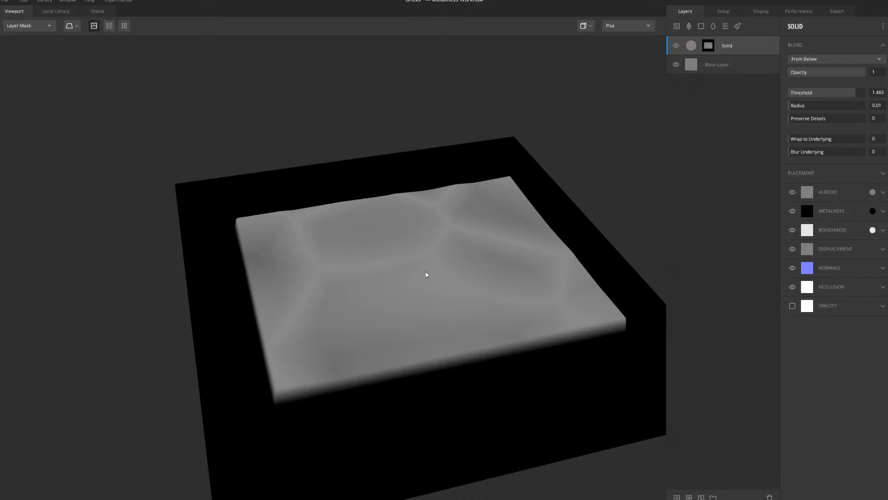
Switch from the layer mask display to PBR Metalness and examine the noise relief on the block's surface
key("m")
scroll(431, 273, "down", 3)
middle_click_drag(445, 280, 393, 262)
left_click_drag(449, 269, 430, 326)
scroll(397, 204, "up", 3)
middle_click_drag(396, 229, 440, 212)
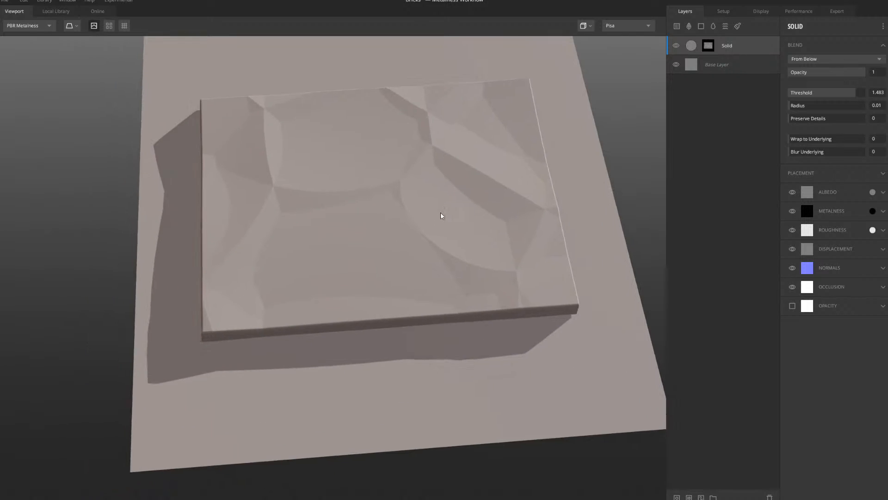
scroll(440, 212, "down", 2)
scroll(458, 148, "up", 3)
Try the Divide and Difference blend modes for the Worley noise in the Solid layer's mask
left_click(709, 46)
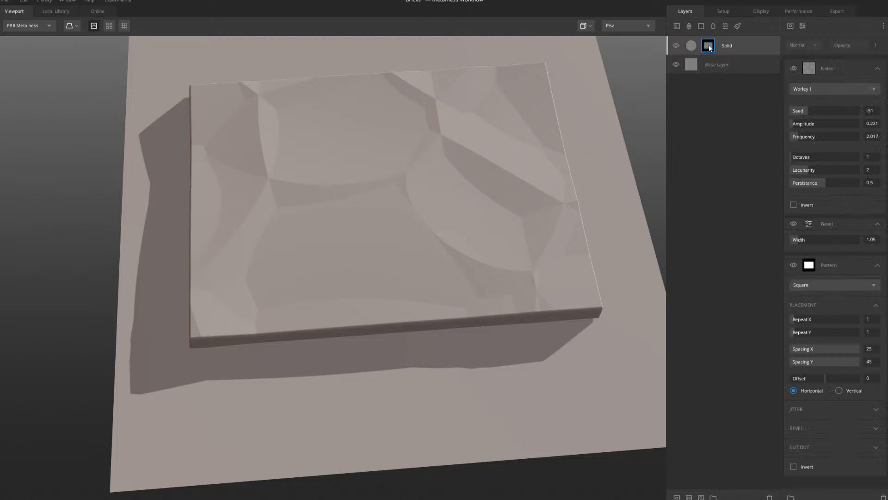
left_click(807, 45)
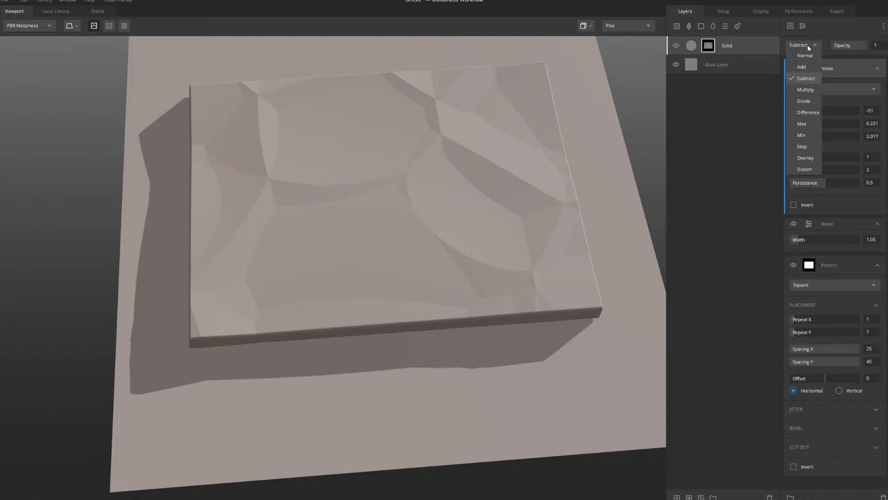
left_click(803, 101)
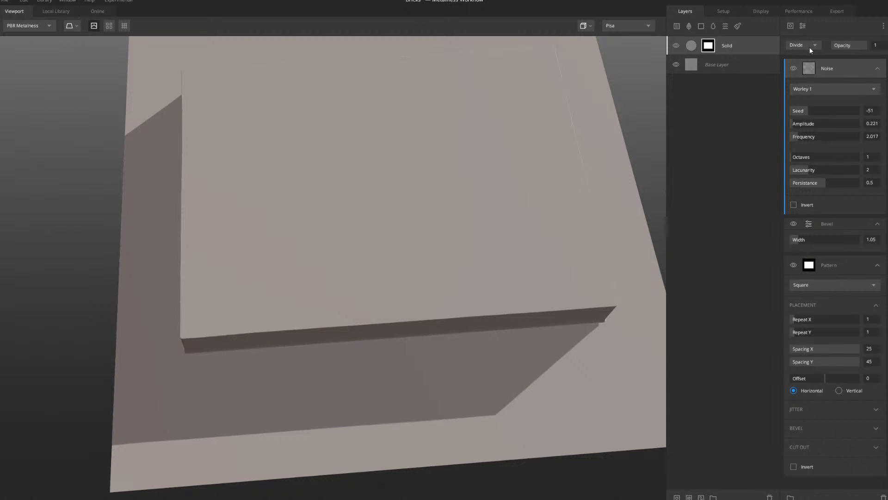
left_click(809, 46)
left_click(808, 113)
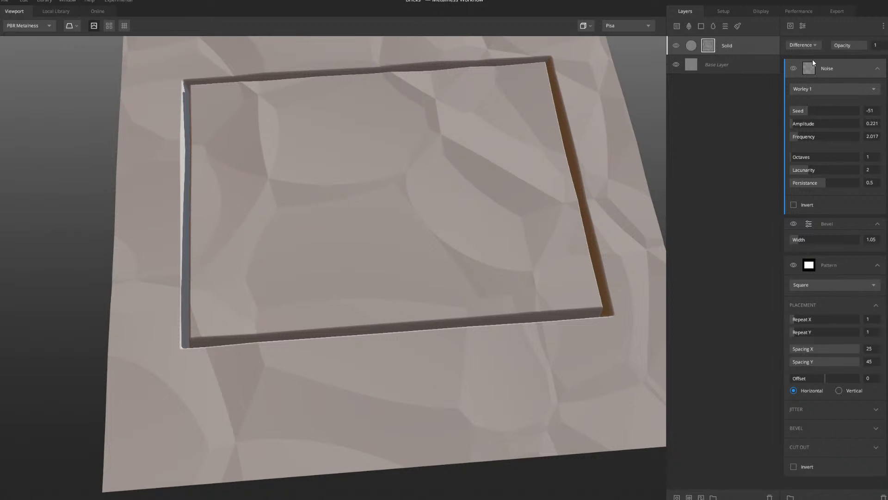
Try the Distort blend mode for the Worley noise with Amplitude about 0.608 and Frequency about 2.983, inspecting the block's edges
left_click(809, 45)
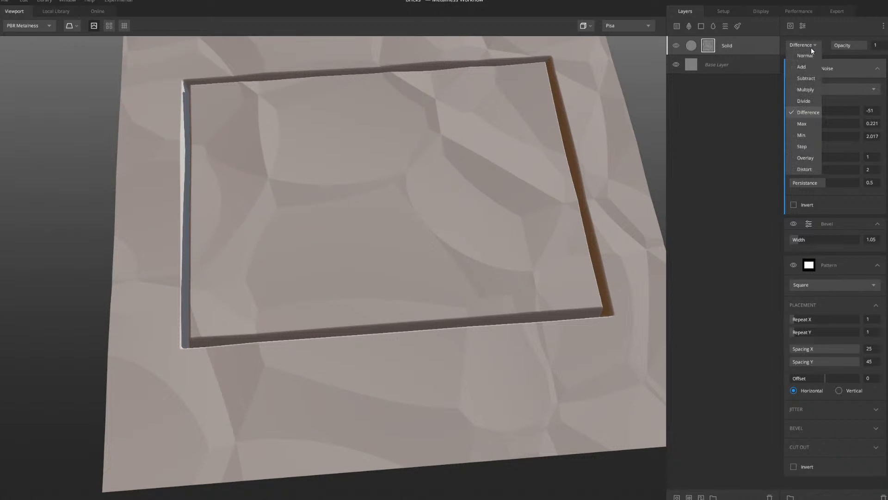
left_click(803, 169)
scroll(454, 192, "down", 4)
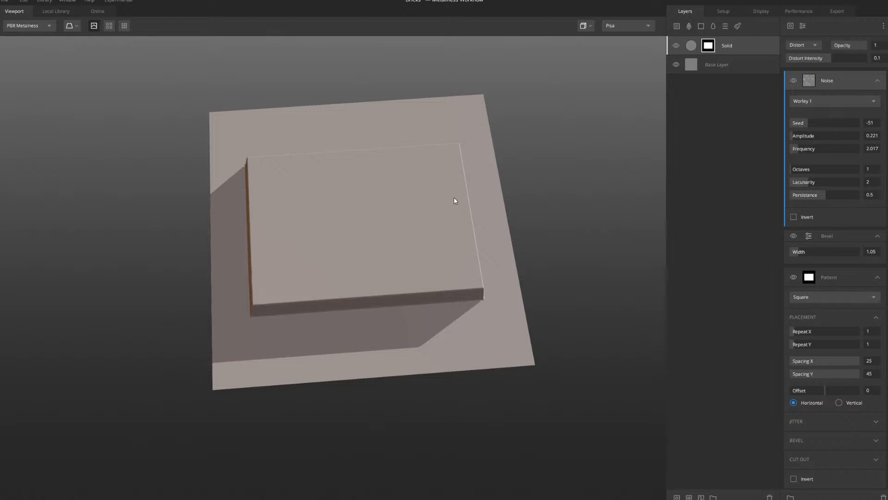
scroll(454, 197, "up", 2)
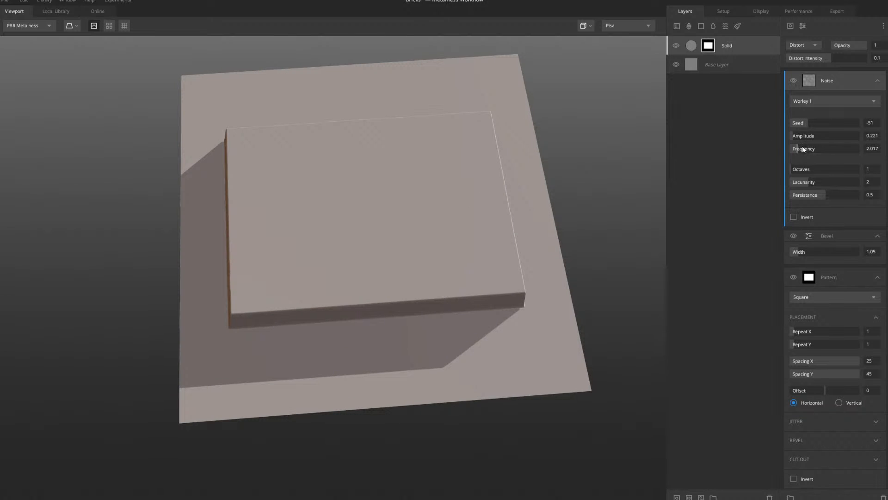
mouse_move(802, 146)
left_mouse_down()
mouse_move(825, 145)
mouse_move(793, 135)
mouse_move(801, 147)
left_mouse_up()
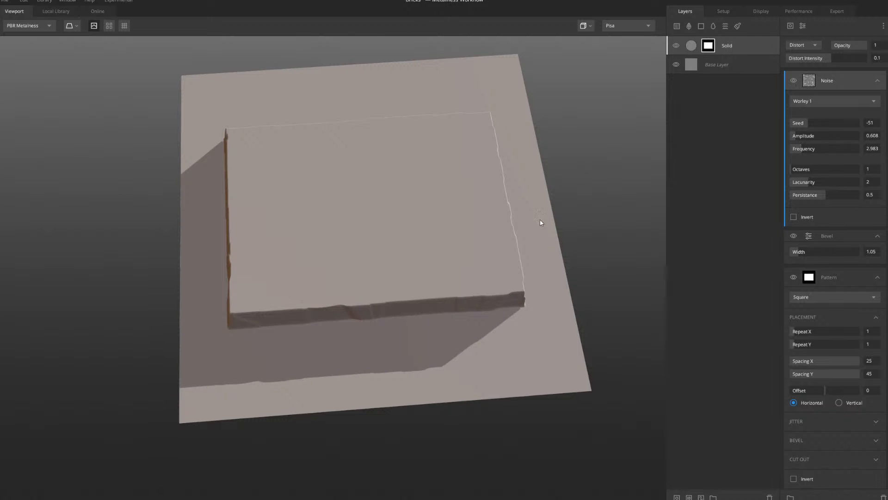
left_click_drag(540, 222, 516, 214)
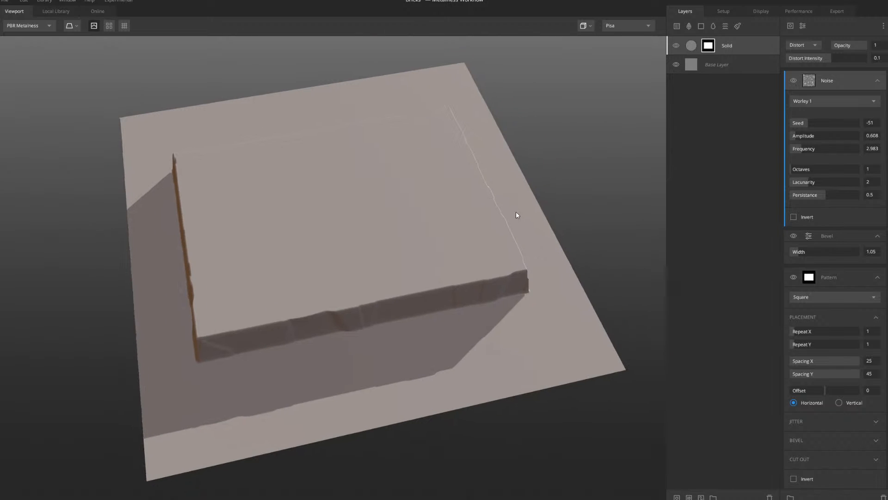
scroll(479, 265, "up", 5)
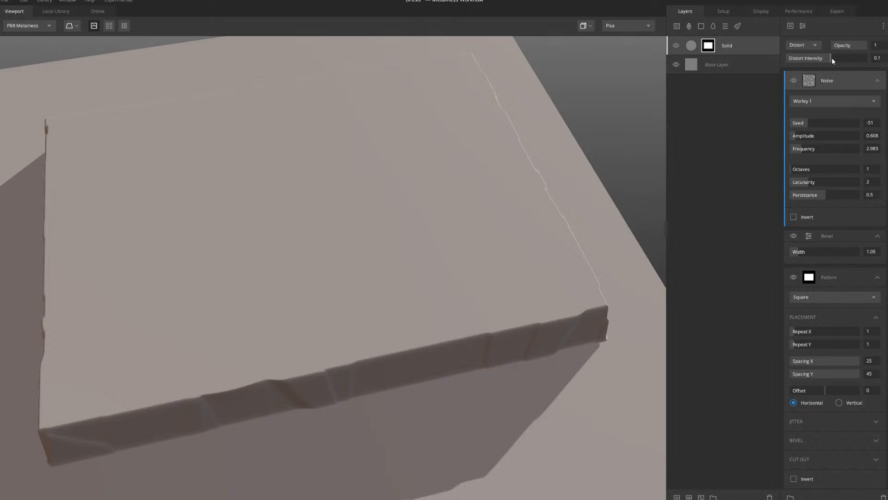
Set the noise's Distort Intensity to about 0.109 and check its effect on the block's edges
left_click_drag(832, 57, 830, 57)
scroll(508, 236, "down", 5)
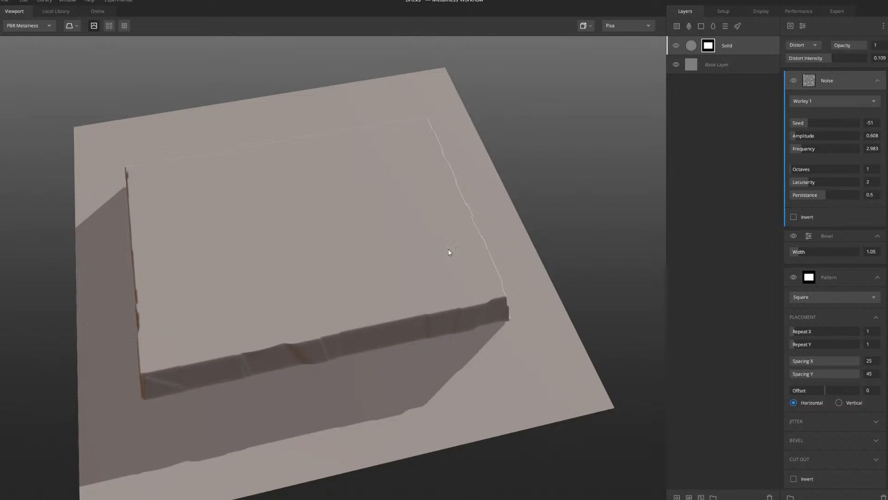
mouse_move(448, 250)
left_mouse_down()
mouse_move(513, 176)
mouse_move(466, 195)
mouse_move(428, 192)
mouse_move(480, 215)
mouse_move(471, 266)
mouse_move(375, 289)
mouse_move(353, 242)
mouse_move(432, 304)
mouse_move(469, 268)
mouse_move(453, 275)
left_mouse_up()
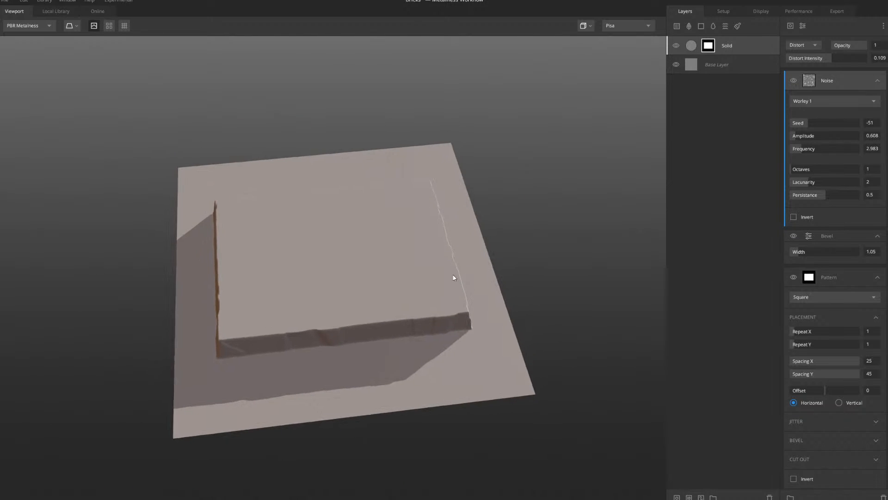
scroll(414, 257, "down", 4)
scroll(422, 281, "up", 5)
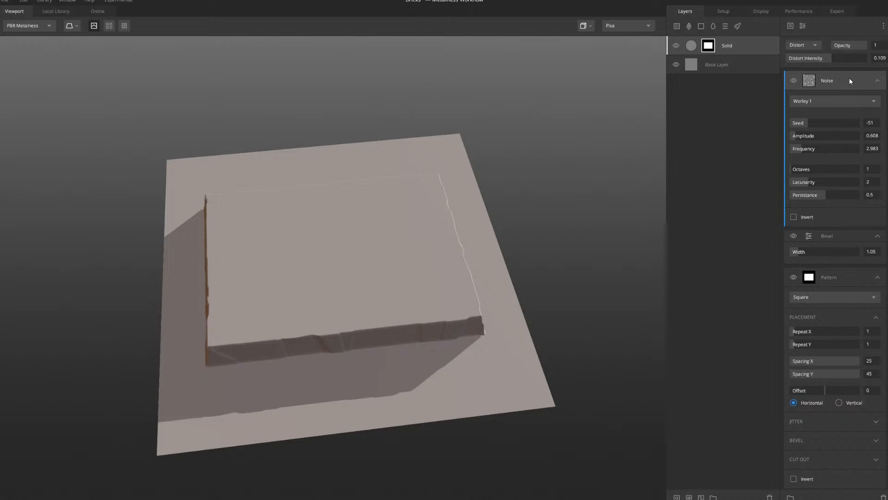
Set the Worley noise's blend mode to Multiply and check the block's surface
left_click(803, 27)
left_click(808, 45)
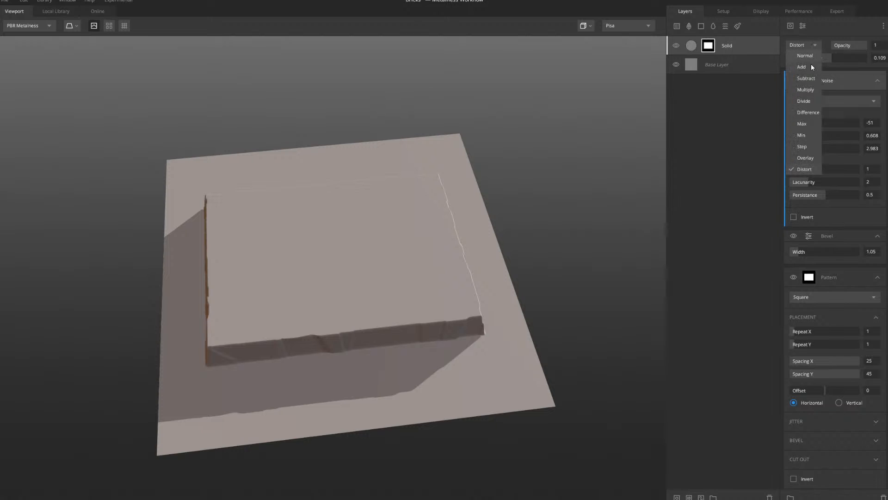
left_click(809, 88)
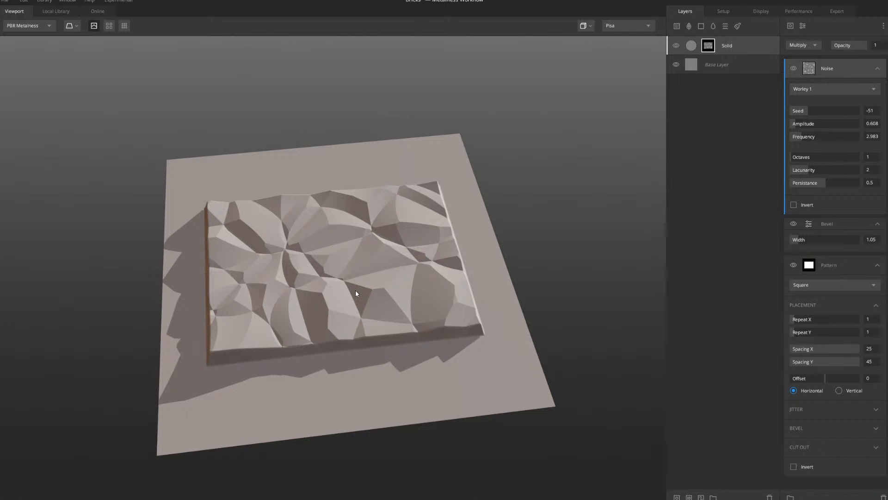
scroll(356, 291, "up", 3)
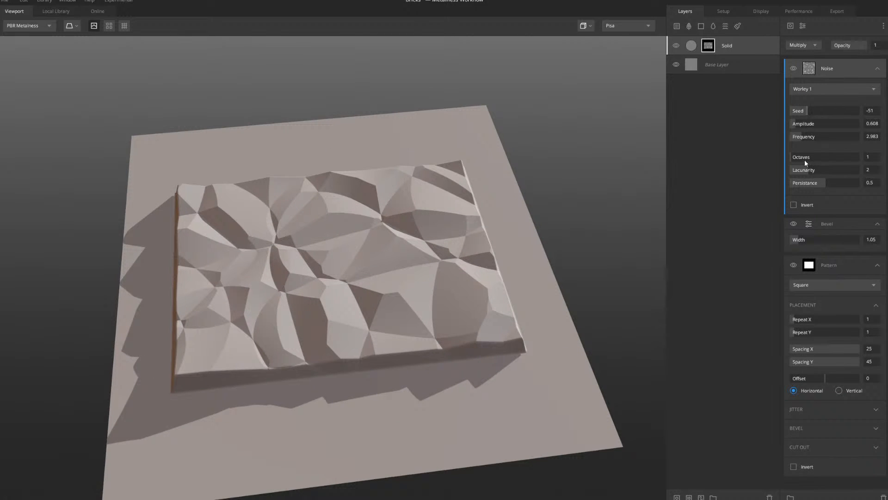
Reduce the Worley noise's Amplitude to about 0.166 and its Frequency to about 1.878
left_click_drag(796, 123, 792, 123)
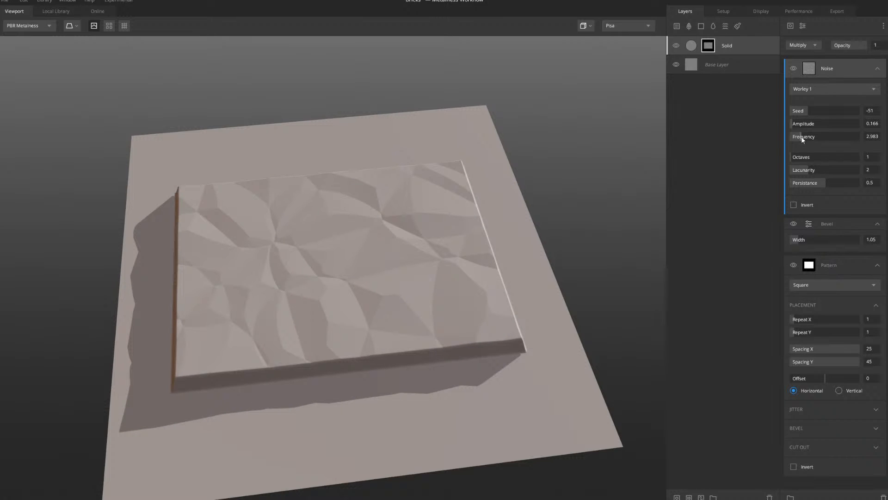
left_click_drag(797, 137, 796, 139)
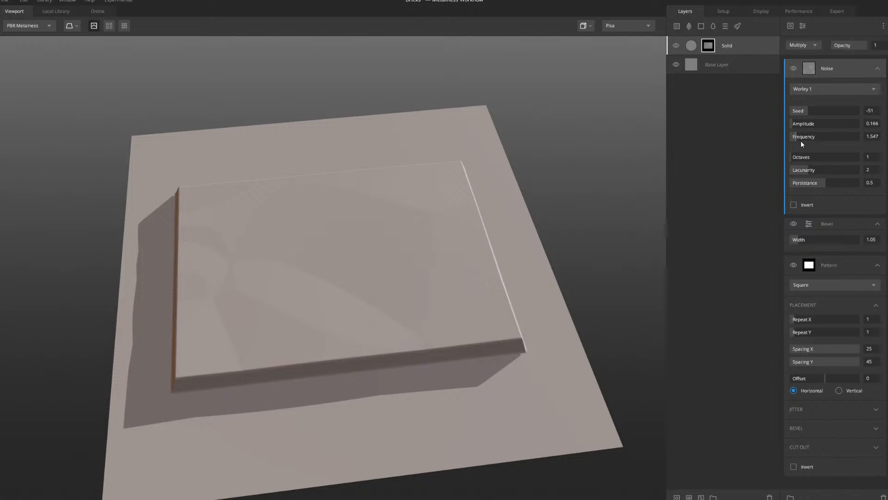
left_click_drag(797, 138, 798, 139)
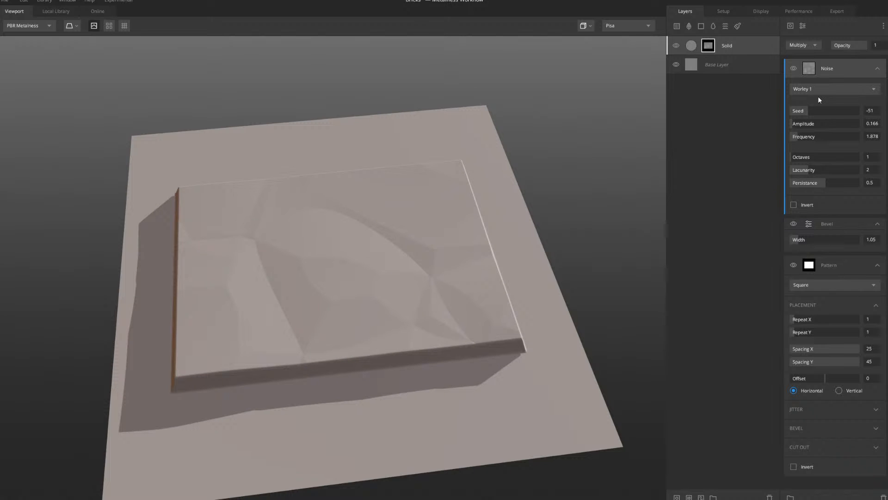
middle_click_drag(443, 238, 450, 252)
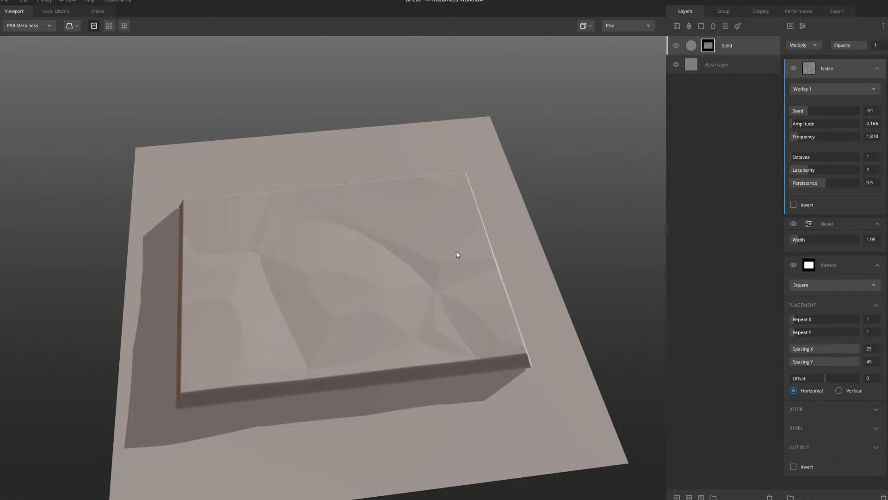
Display the layer mask, set the Worley noise's Amplitude to about 0.331 and lower its Opacity to about 0.714
key("m")
scroll(430, 277, "up", 2)
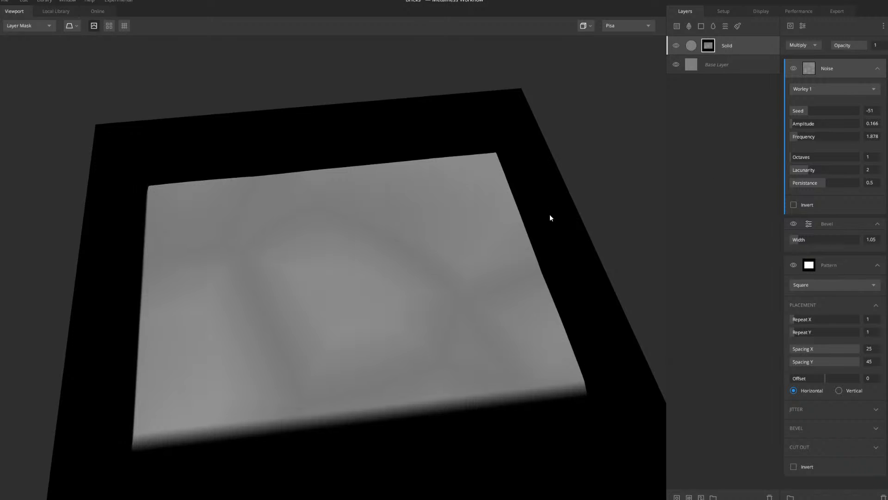
left_click_drag(550, 215, 553, 249)
left_click_drag(804, 127, 793, 123)
middle_click_drag(411, 289, 435, 235)
scroll(435, 235, "up", 2)
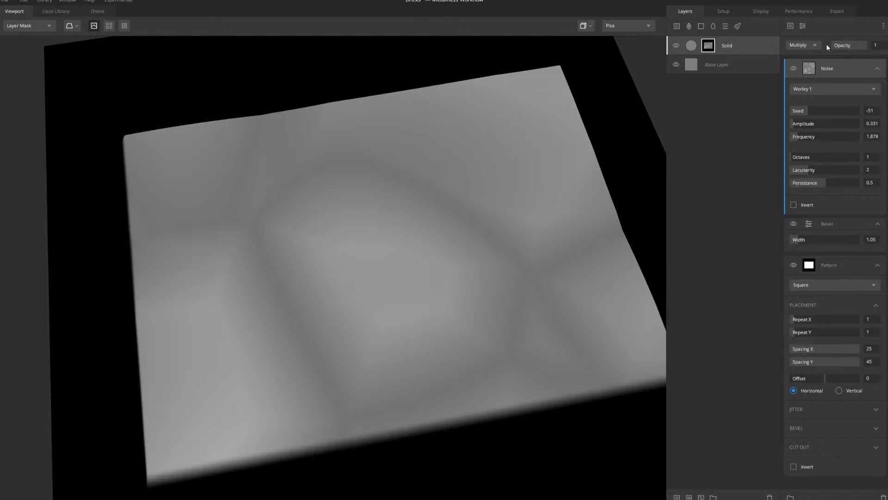
left_click_drag(857, 46, 857, 46)
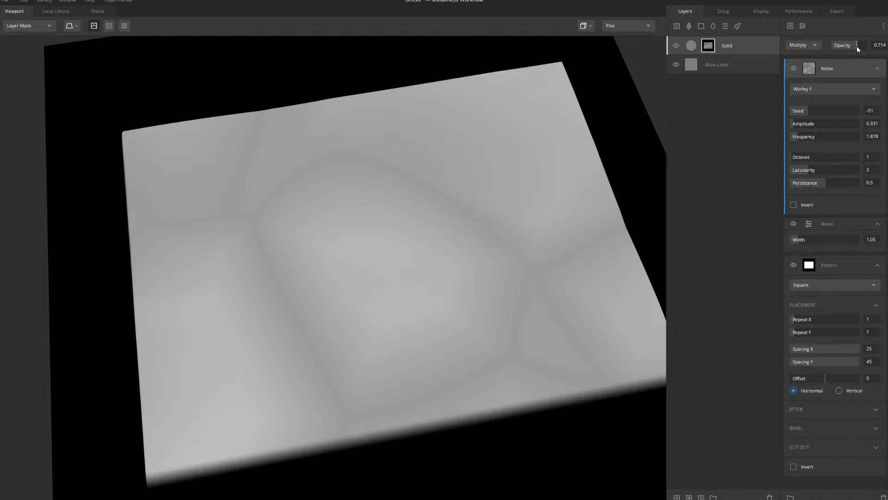
Add a Gaussian Blur modifier above the Worley noise and inspect the block's edges in the PBR Metalness display
left_click(803, 26)
mouse_move(832, 108)
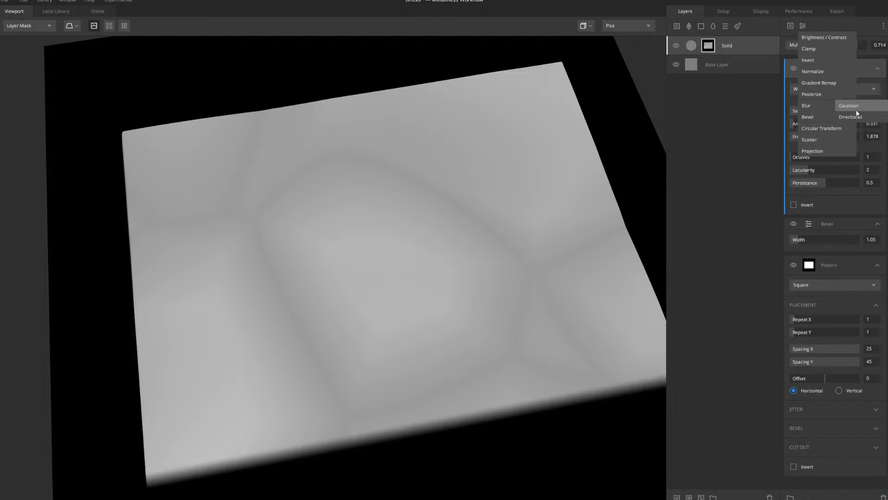
left_click(849, 105)
scroll(495, 192, "down", 4)
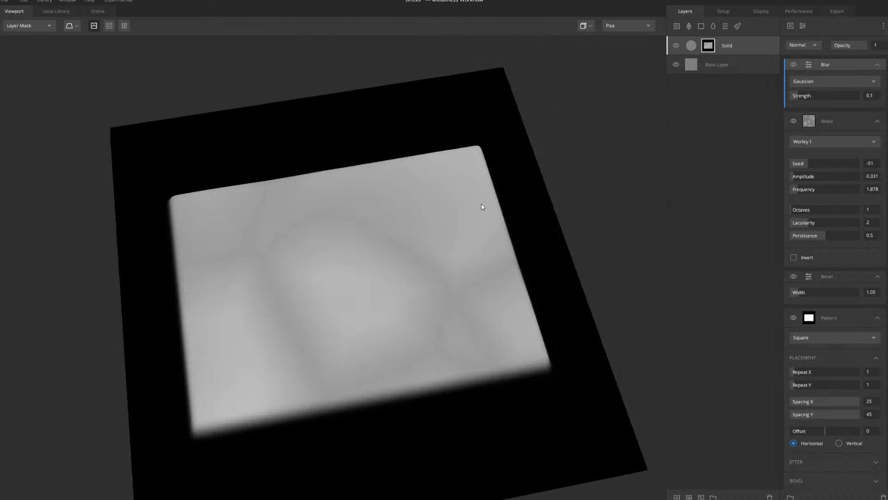
key("m")
scroll(504, 225, "up", 3)
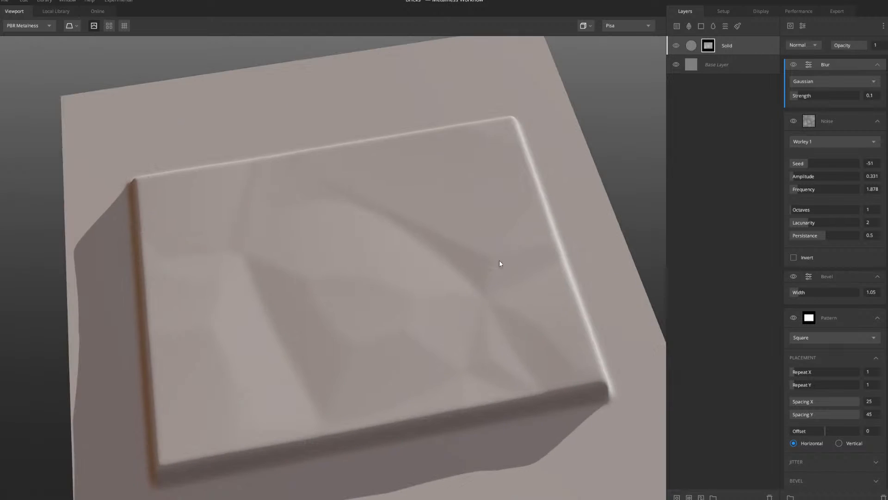
middle_click_drag(498, 260, 517, 207)
scroll(517, 206, "down", 3)
left_click_drag(509, 261, 504, 233, "alt")
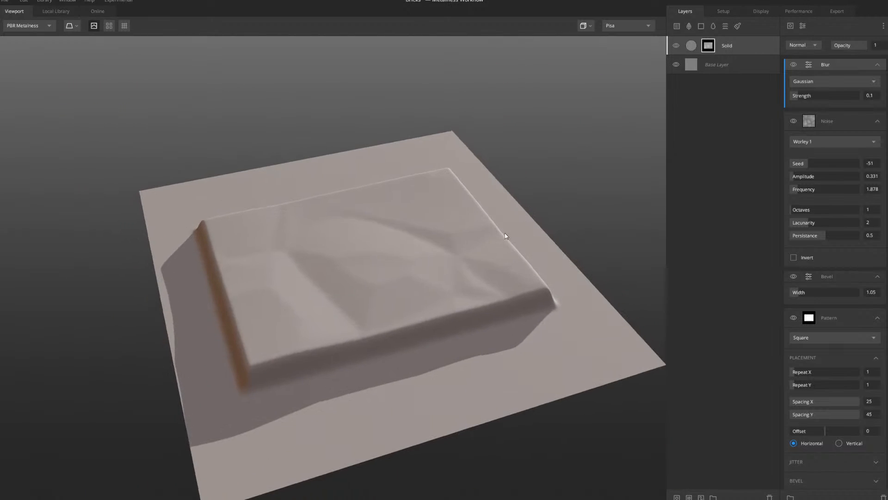
scroll(504, 233, "up", 2)
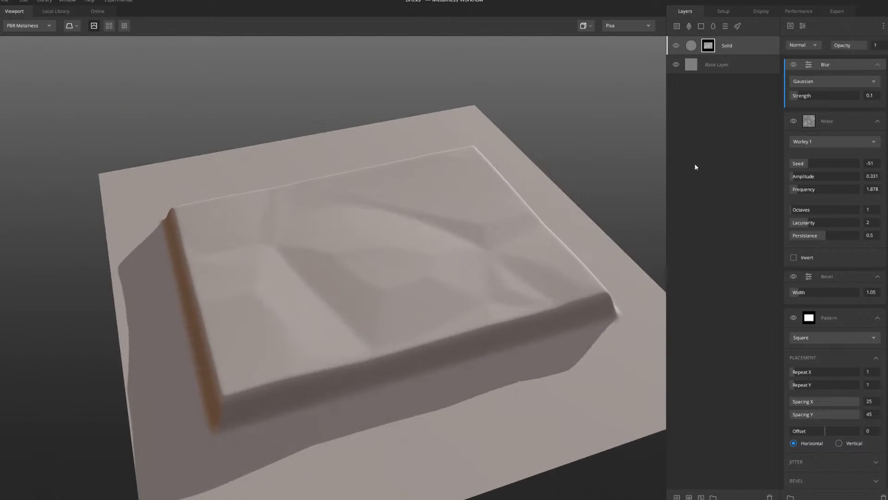
Reduce the Gaussian blur's Strength to about 0.066 and check the block's edges
left_click(796, 97)
scroll(475, 216, "down", 3)
left_click_drag(475, 216, 449, 206, "alt")
scroll(435, 199, "up", 3)
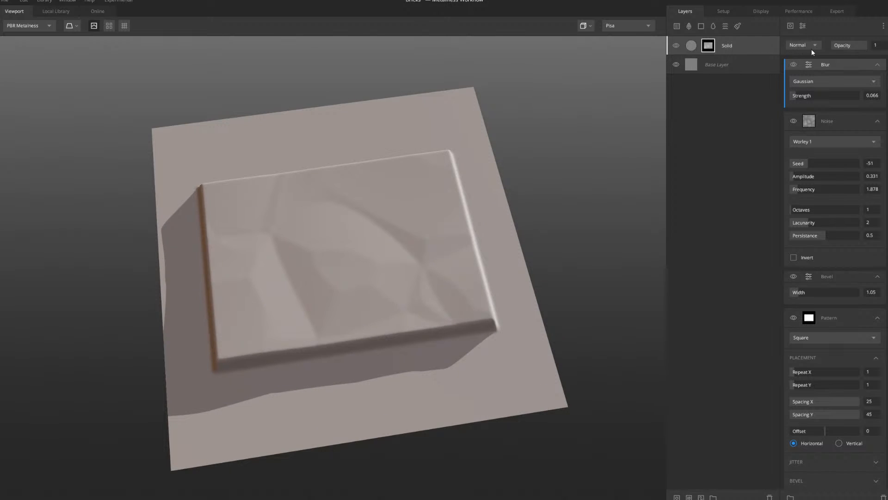
Add a Projection modifier above the blur in the Solid layer's mask
left_click(803, 26)
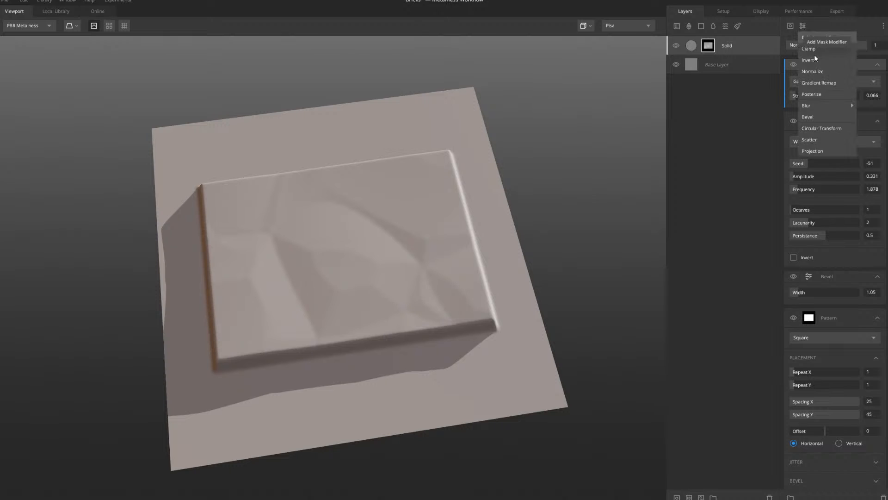
left_click(812, 150)
scroll(548, 182, "down", 2)
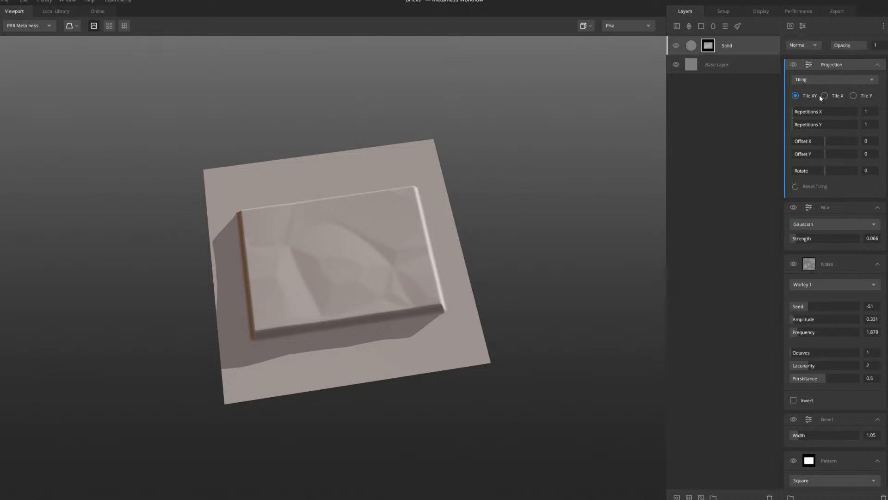
middle_click_drag(465, 218, 456, 231)
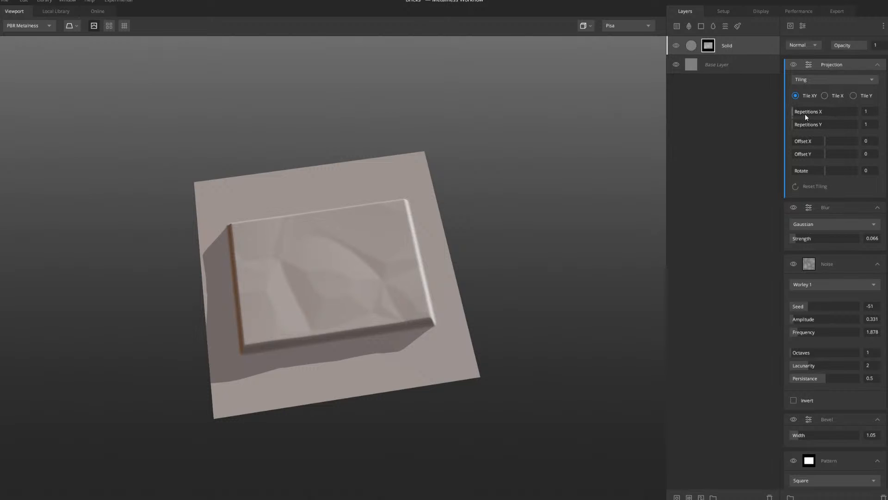
Set the Projection's tiling to 4 repetitions in X and 4 in Y and inspect the repeated blocks
left_click_drag(809, 112, 809, 114)
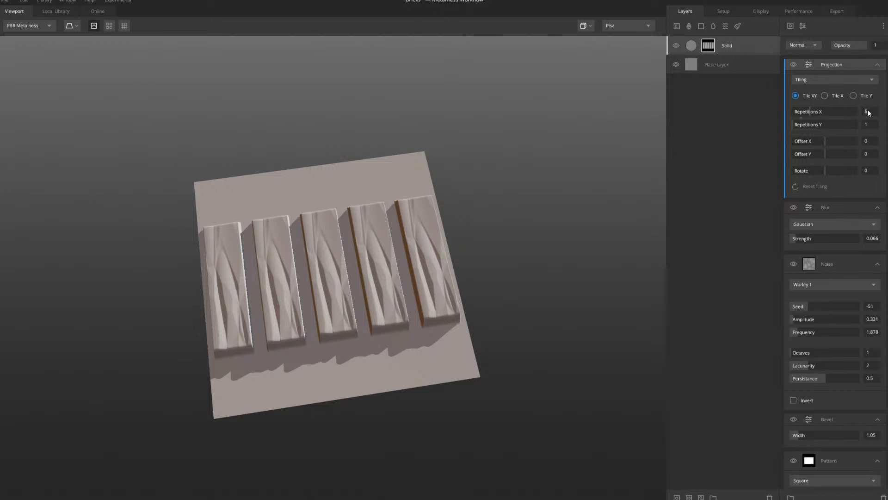
type("4")
key("Return")
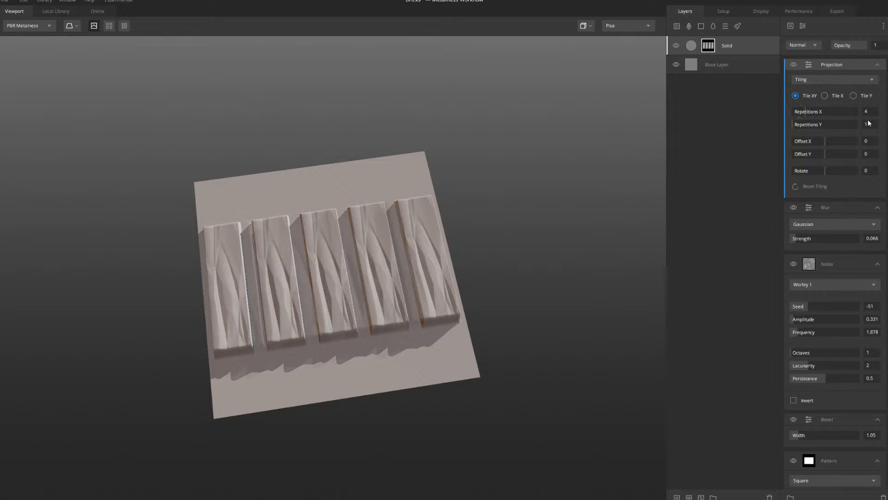
left_click(864, 125)
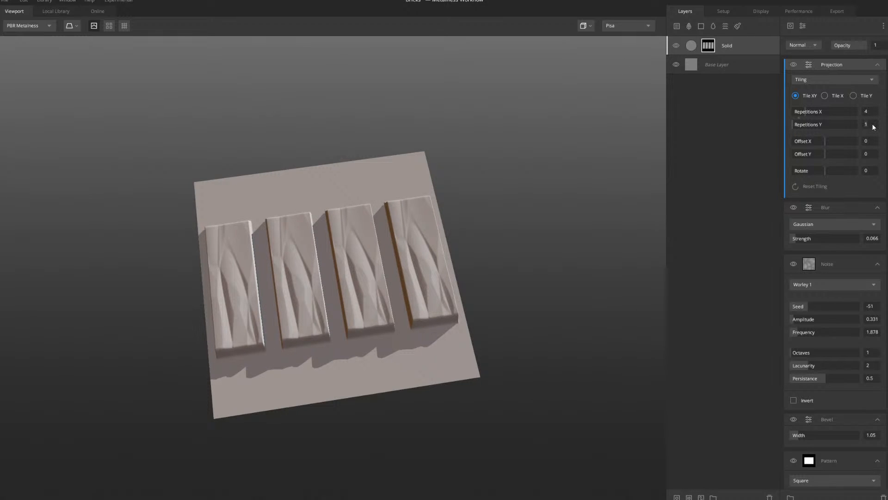
type("4")
key("Return")
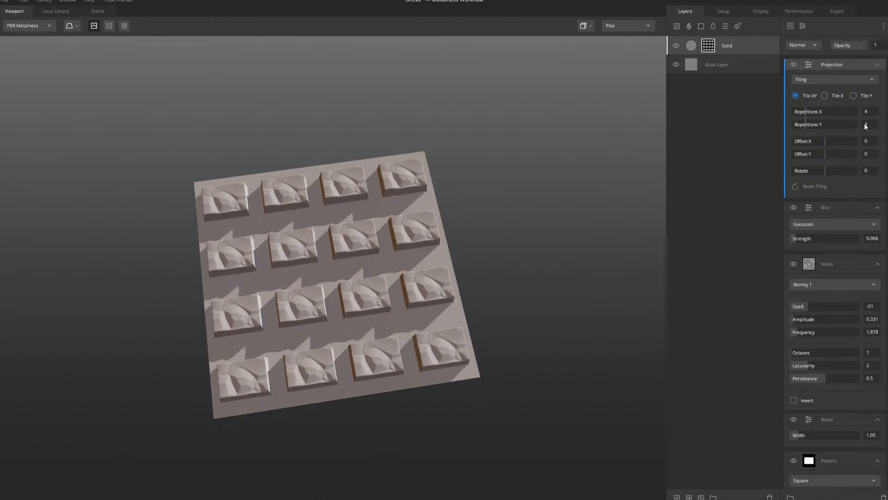
scroll(468, 226, "up", 5)
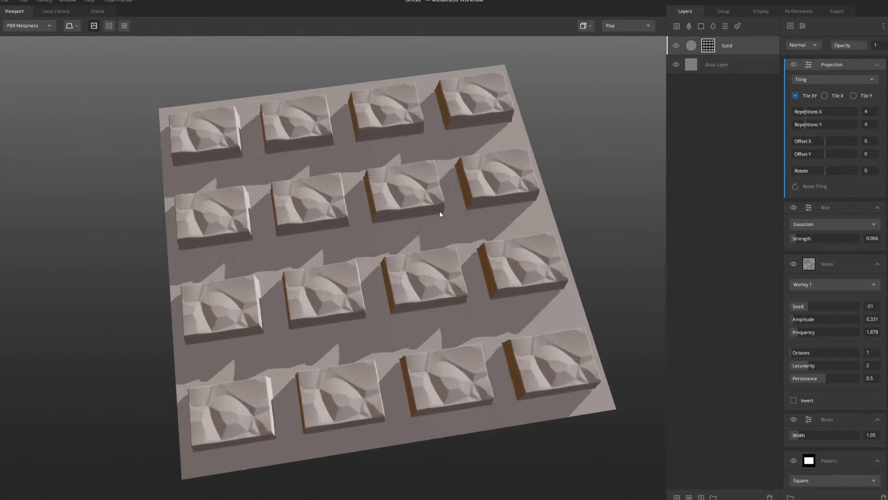
scroll(415, 192, "down", 4)
left_click_drag(417, 198, 442, 311)
Delete the Projection modifier and add a Scatter modifier above the Gaussian blur in the Solid layer's mask
right_click(833, 62)
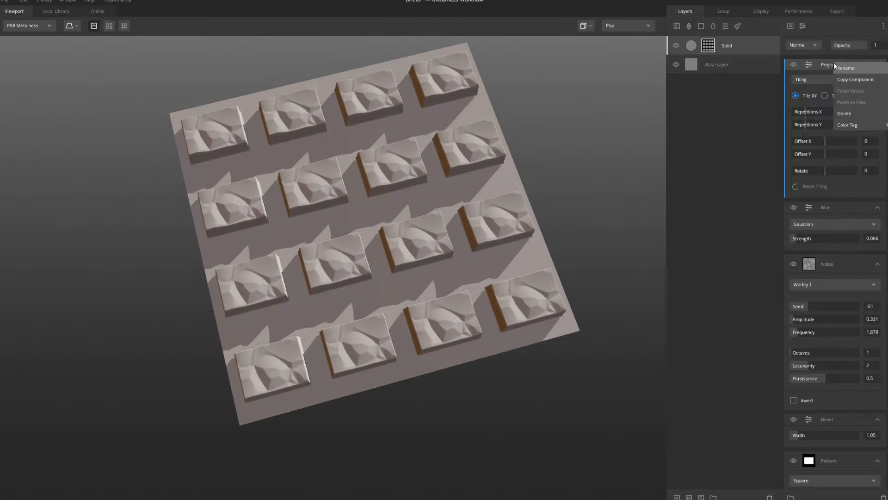
left_click(844, 115)
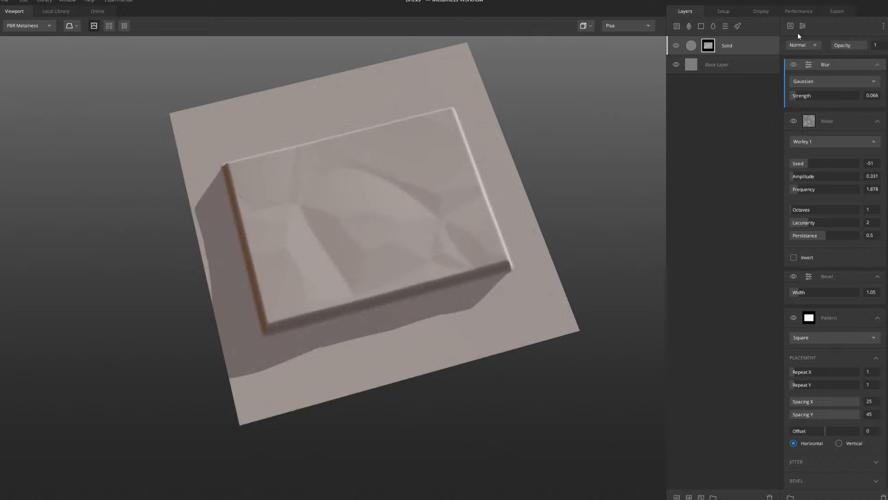
left_click(809, 48)
left_click(802, 26)
left_click(803, 26)
left_click(809, 139)
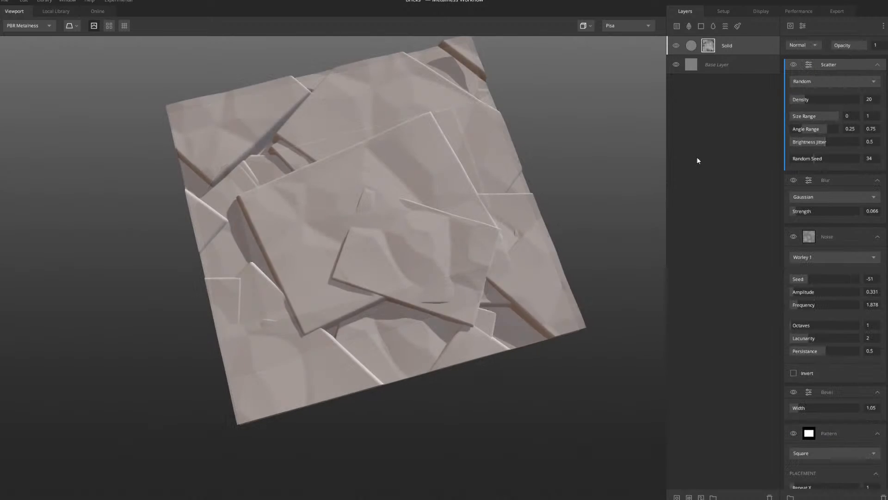
Set the Scatter's maximum Size Range to 0.5 and maximum Angle Range to about 0.802, and inspect the scattered blocks
scroll(399, 199, "down", 3)
scroll(399, 199, "up", 2)
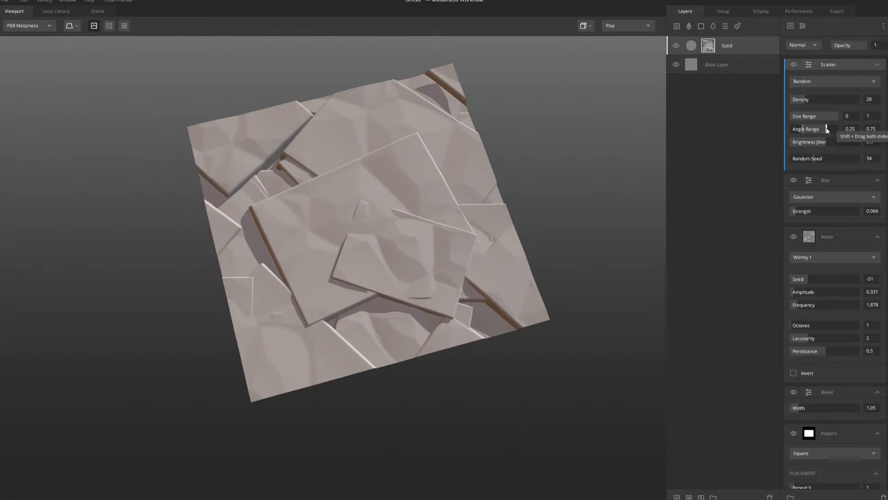
mouse_move(826, 130)
left_mouse_down()
mouse_move(815, 132)
mouse_move(821, 116)
mouse_move(809, 117)
mouse_move(829, 130)
left_mouse_up()
left_click_drag(418, 249, 375, 239)
scroll(377, 240, "up", 5)
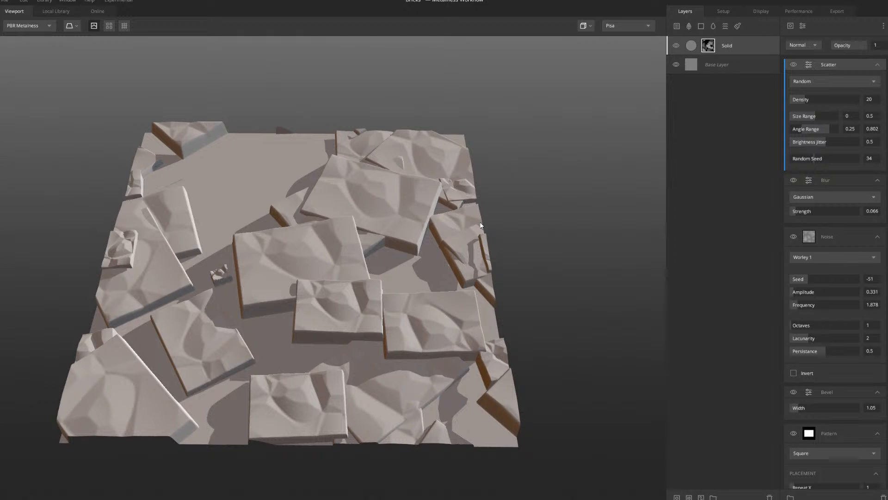
middle_click_drag(427, 211, 436, 222)
scroll(433, 241, "up", 2)
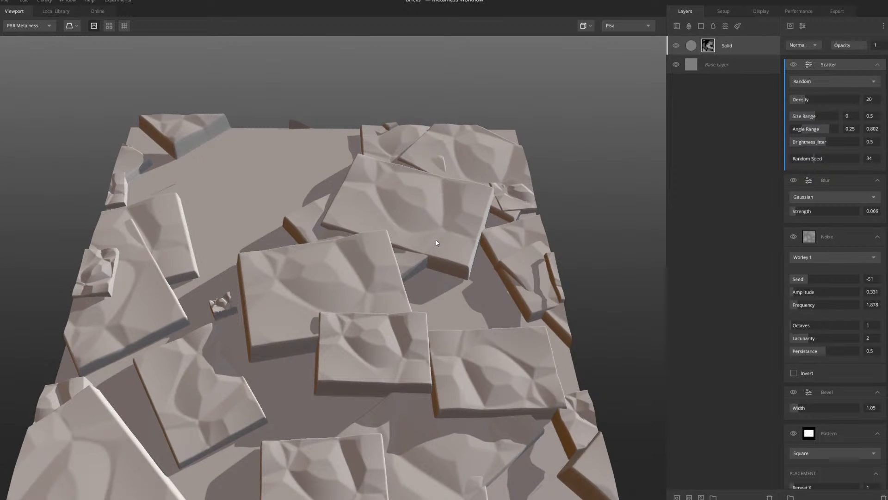
scroll(417, 236, "down", 4)
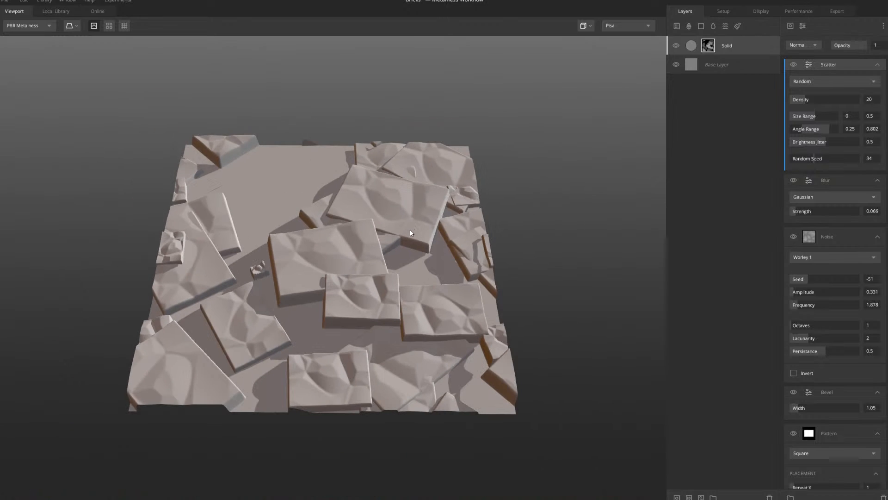
left_click_drag(322, 250, 362, 256)
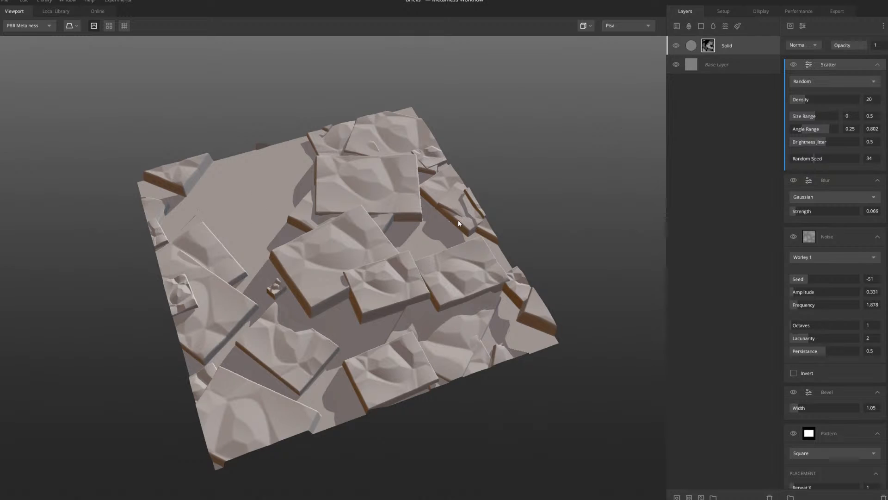
middle_click_drag(391, 199, 398, 211)
scroll(401, 212, "up", 2)
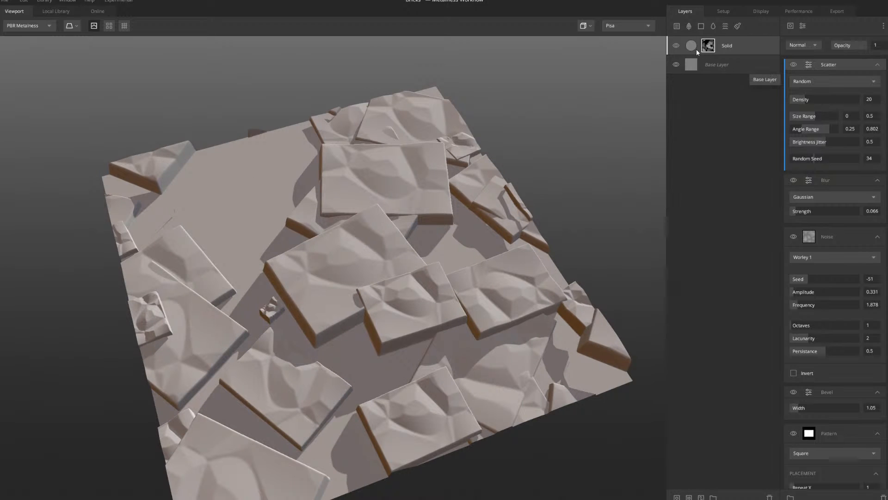
Delete the Scatter modifier and the whole Solid layer, leaving only the Base Layer
left_click(769, 496)
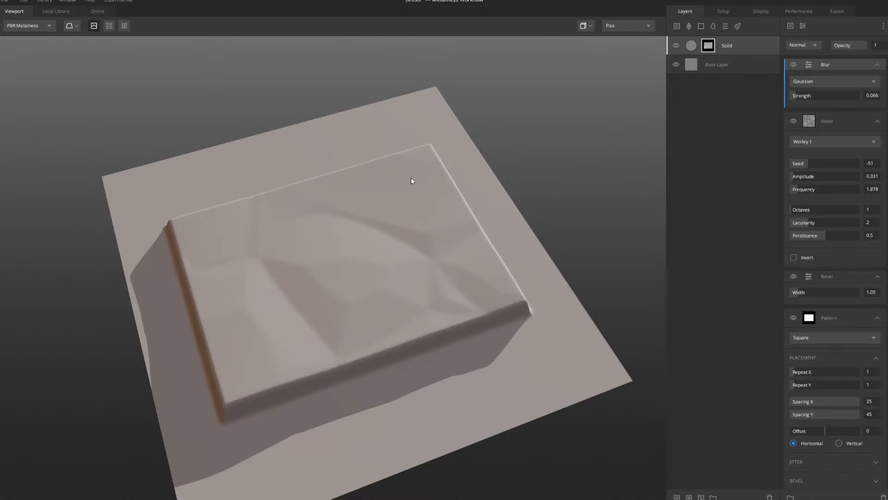
left_click(697, 47)
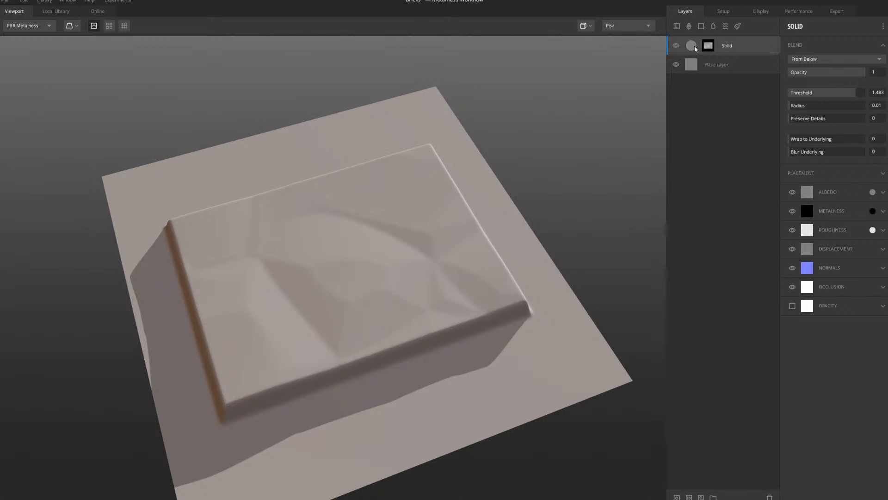
left_click(770, 496)
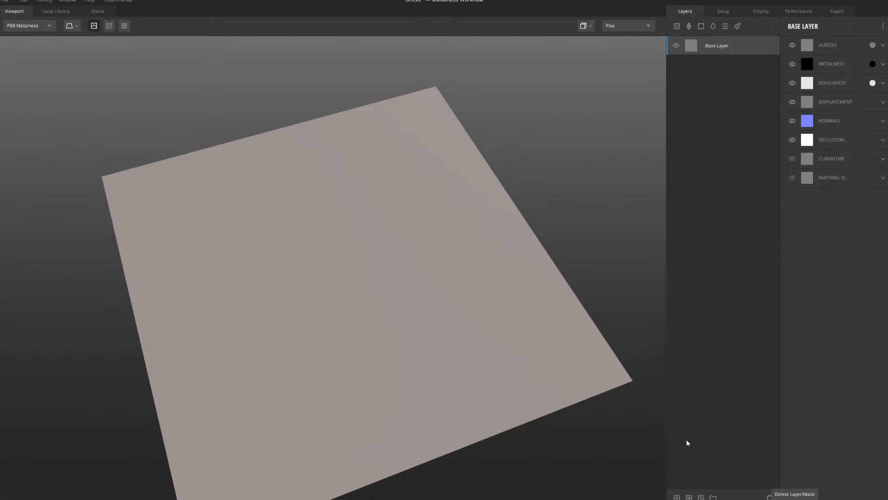
scroll(417, 238, "down", 3)
left_click_drag(445, 249, 431, 268, "alt")
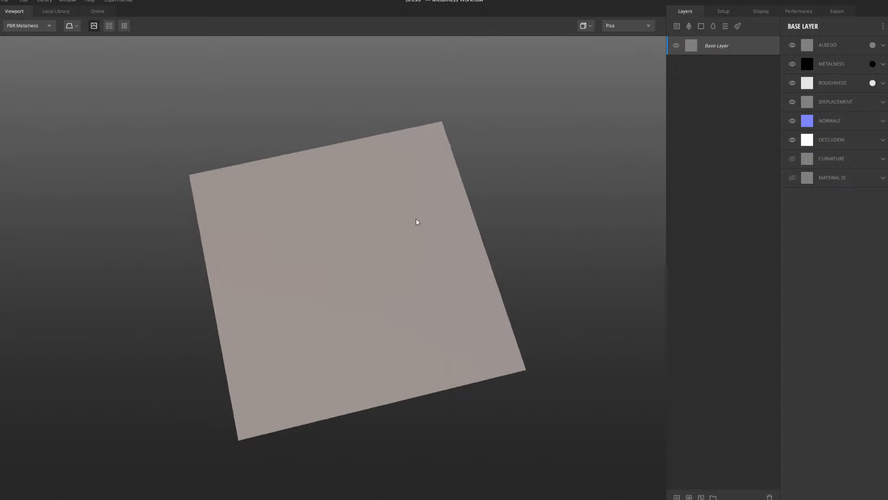
scroll(393, 218, "up", 2)
middle_click_drag(511, 181, 498, 210)
scroll(421, 223, "up", 2)
middle_click_drag(398, 207, 415, 186)
scroll(415, 188, "down", 2)
scroll(402, 223, "up", 1)
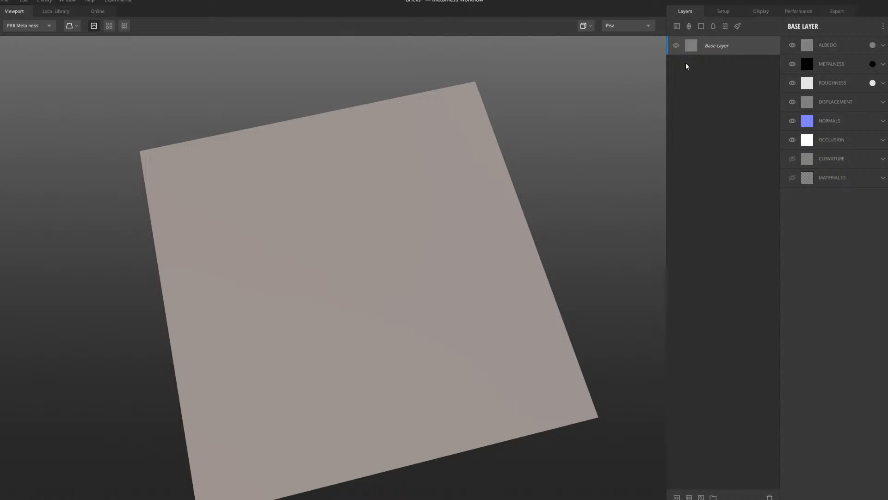
middle_click_drag(349, 254, 367, 198)
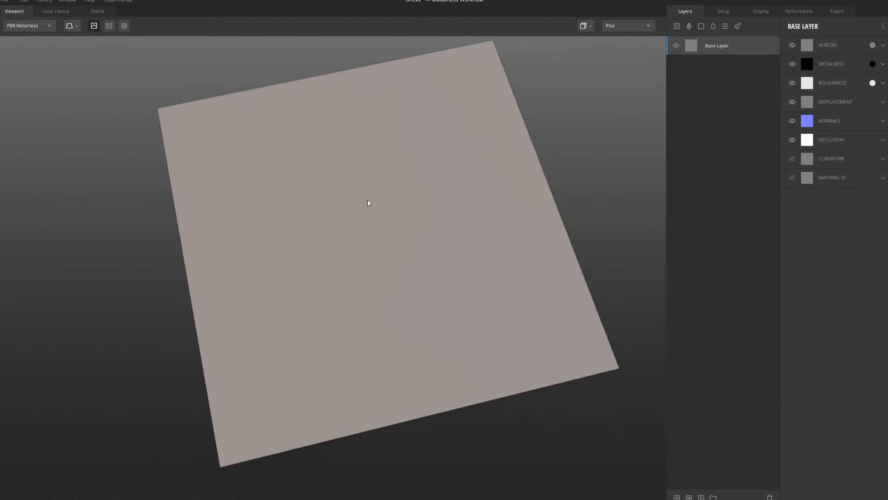
scroll(374, 196, "up", 3)
scroll(374, 196, "down", 2)
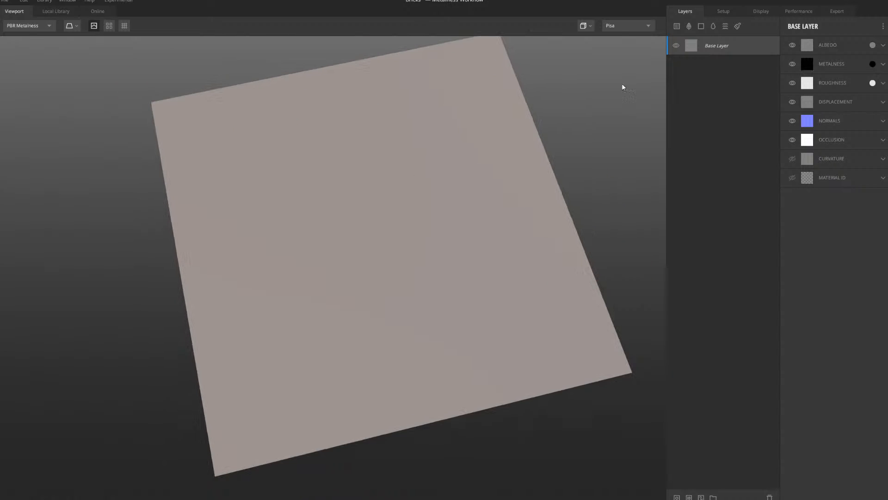
Add a new Solid layer with a mask above the Base Layer and set its blend Threshold to about 0.617
left_click(676, 27)
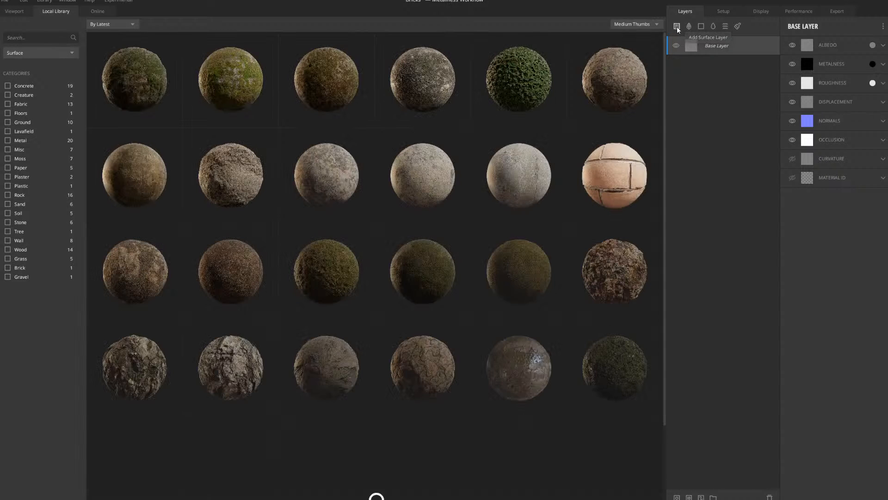
left_click(24, 13)
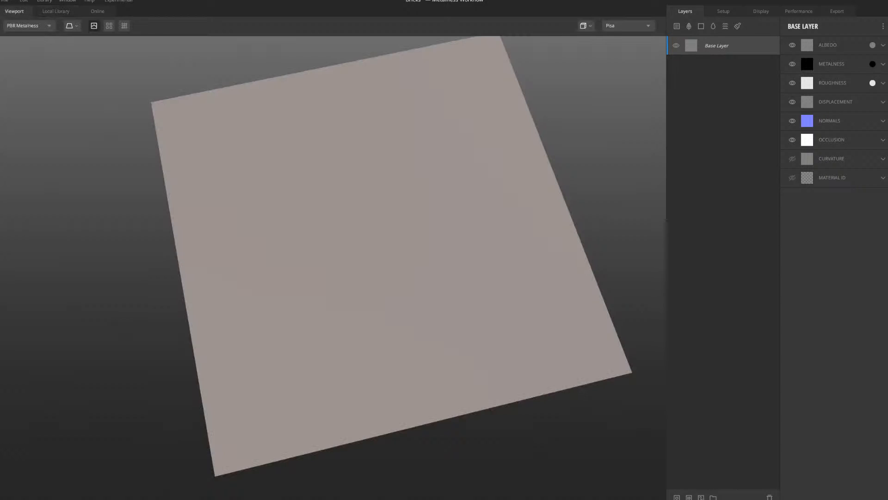
left_click(701, 26)
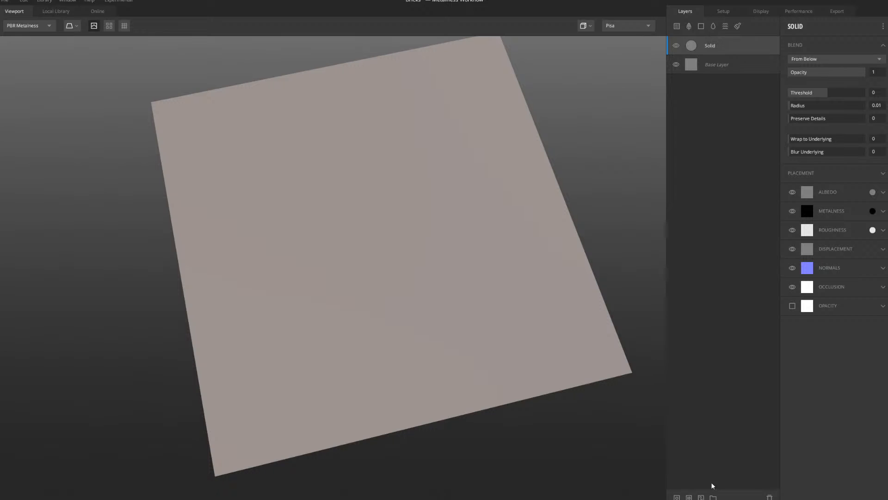
left_click(677, 496)
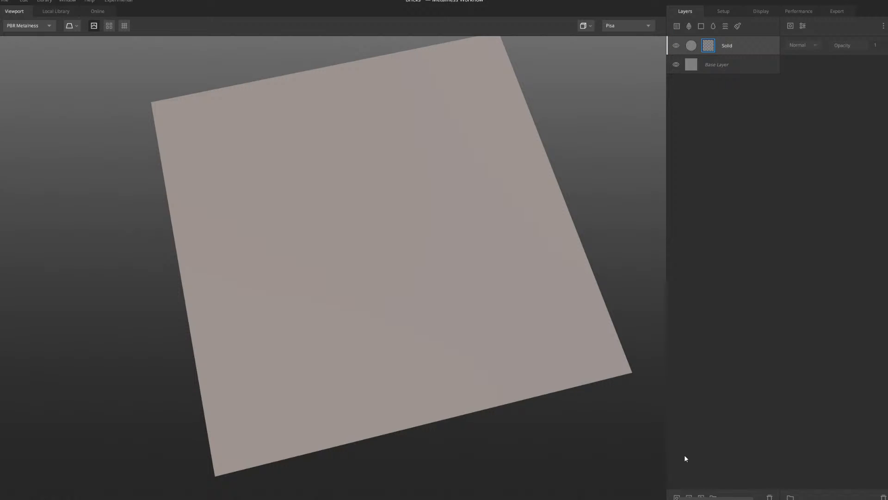
left_click(694, 48)
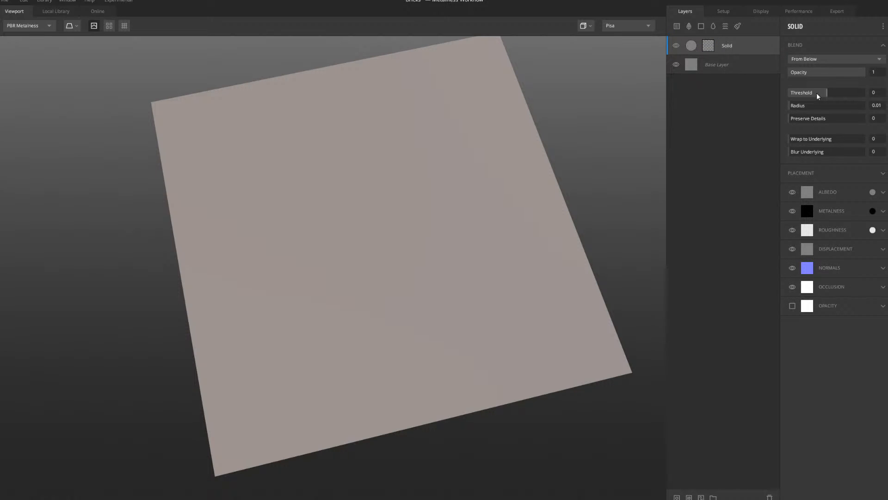
left_click_drag(828, 95, 838, 94)
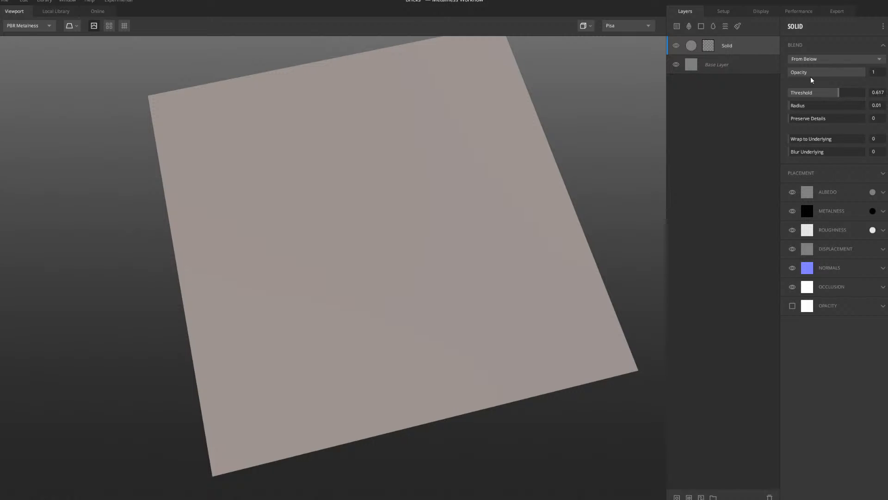
Add a Noise component to the Solid layer's mask and inspect the resulting relief
left_click(709, 48)
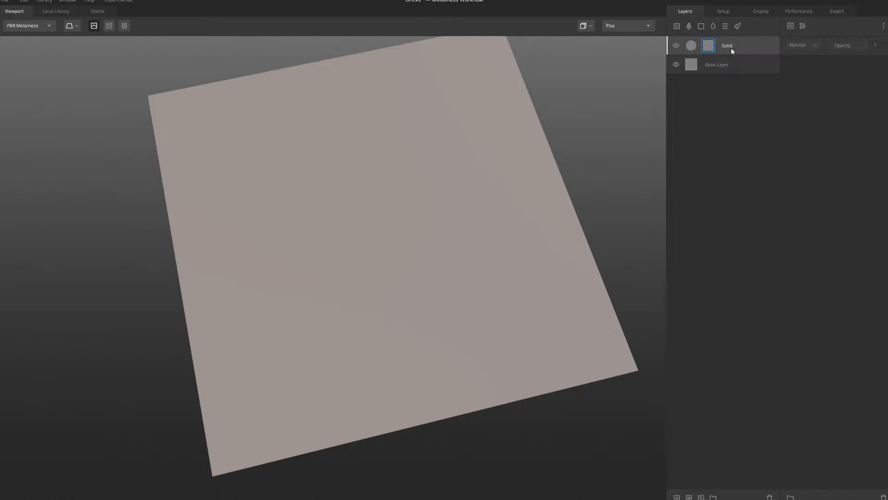
left_click(790, 25)
left_click(838, 62)
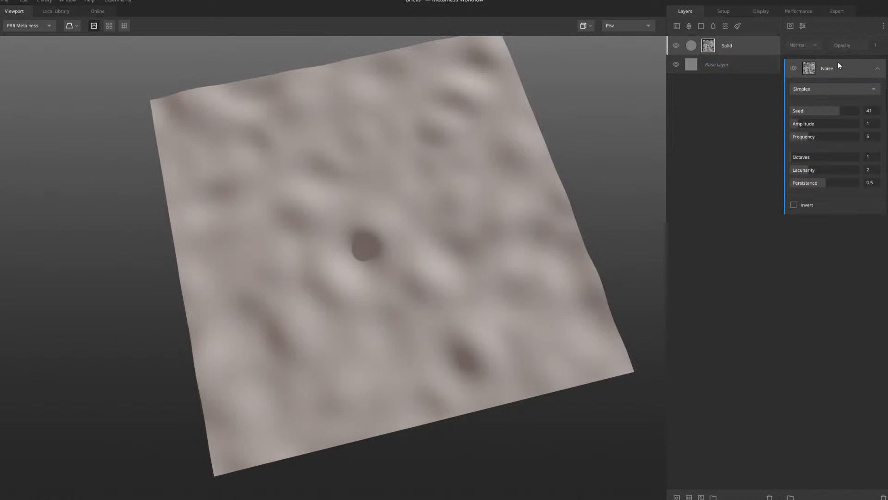
scroll(481, 224, "up", 2)
scroll(465, 178, "down", 3)
middle_click_drag(479, 207, 458, 239)
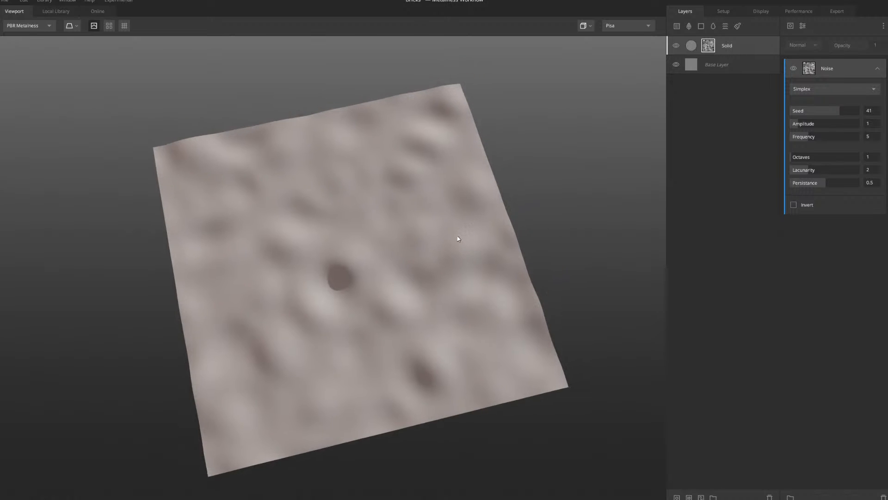
left_click_drag(458, 240, 459, 210)
scroll(460, 210, "up", 2)
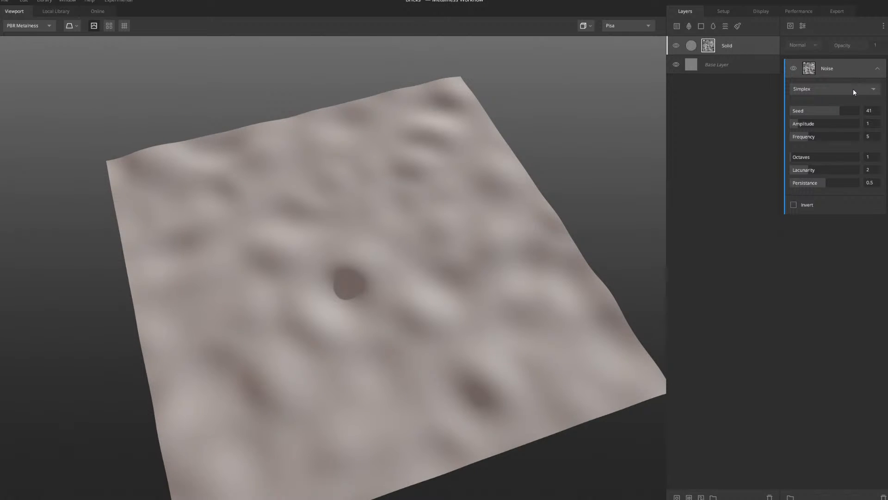
Change the mask noise's type to Worley 1 and set its Seed to 15
left_click(853, 89)
left_click(814, 135)
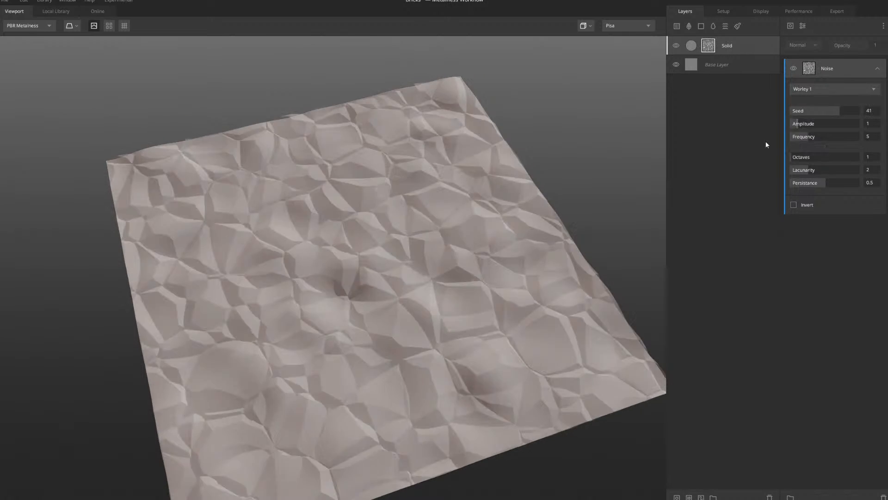
scroll(439, 219, "down", 1)
scroll(453, 185, "down", 3)
left_click_drag(454, 185, 437, 240)
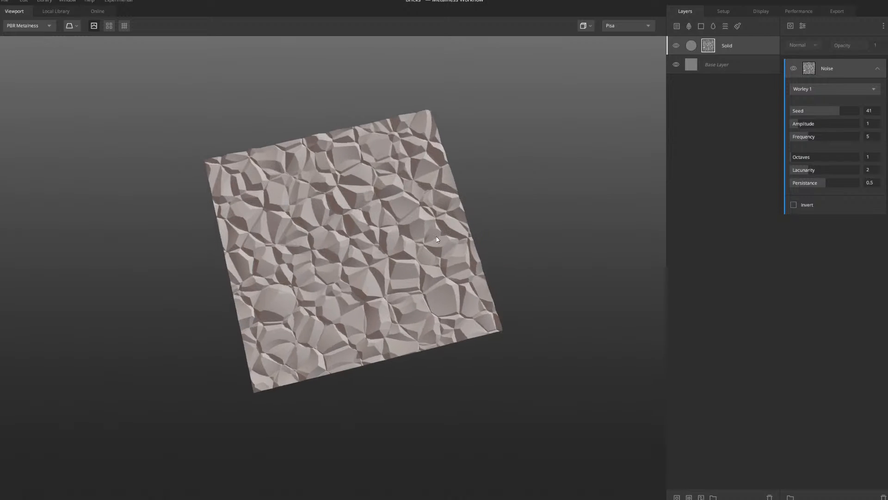
scroll(431, 231, "up", 2)
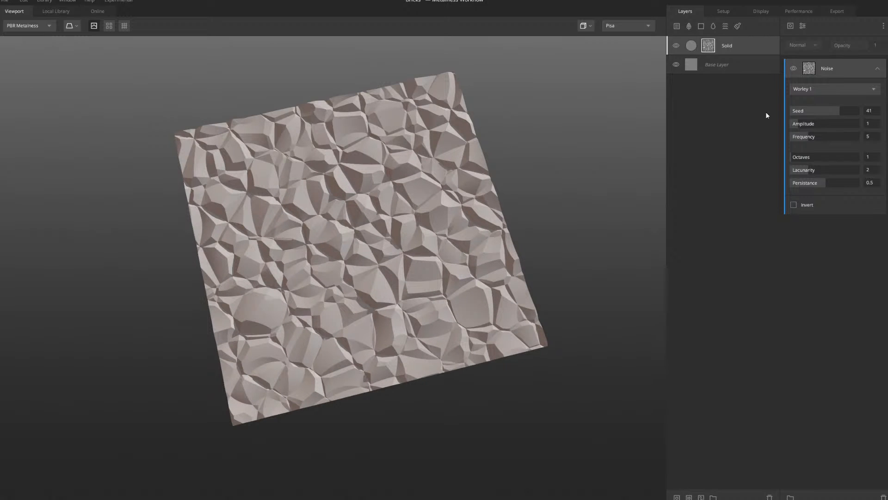
left_click(830, 113)
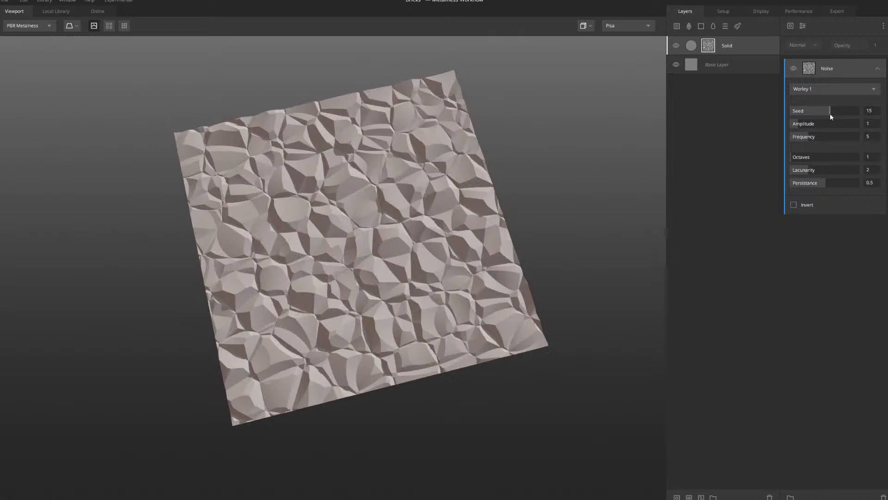
Set the mask noise's Seed to 24, Frequency to about 3.204 and Amplitude to about 0.773
left_click(833, 113)
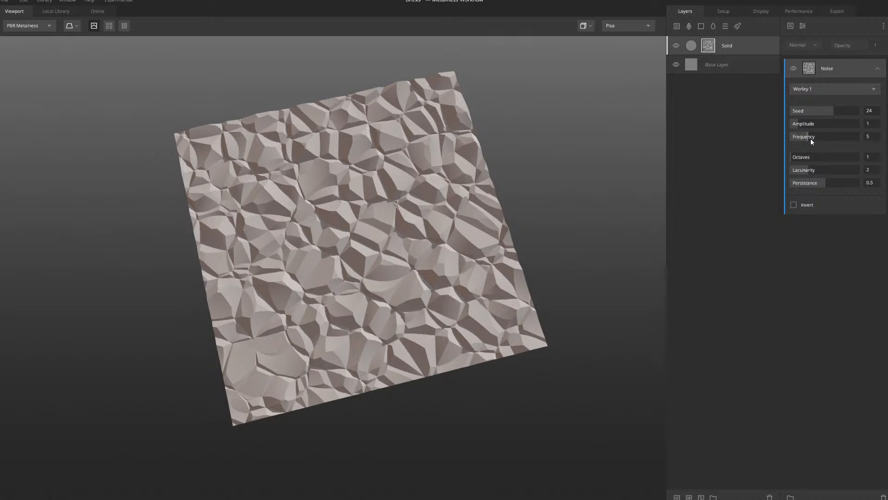
left_click_drag(811, 138, 801, 139)
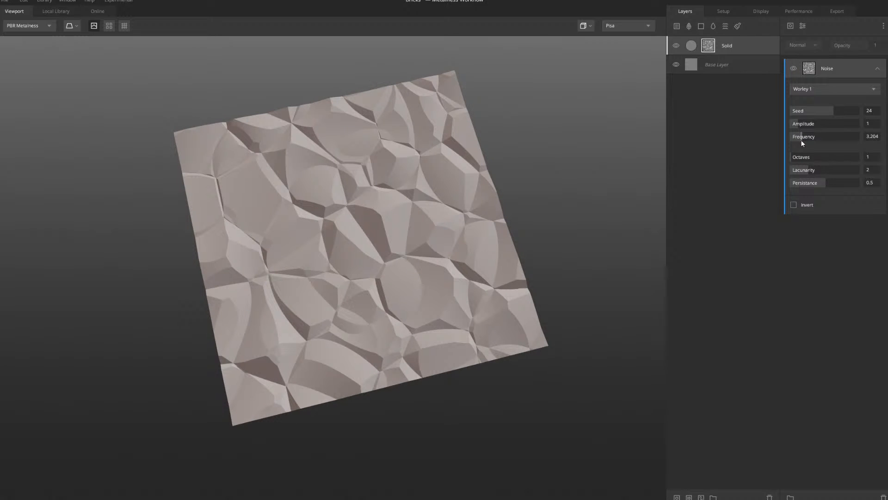
left_click(796, 124)
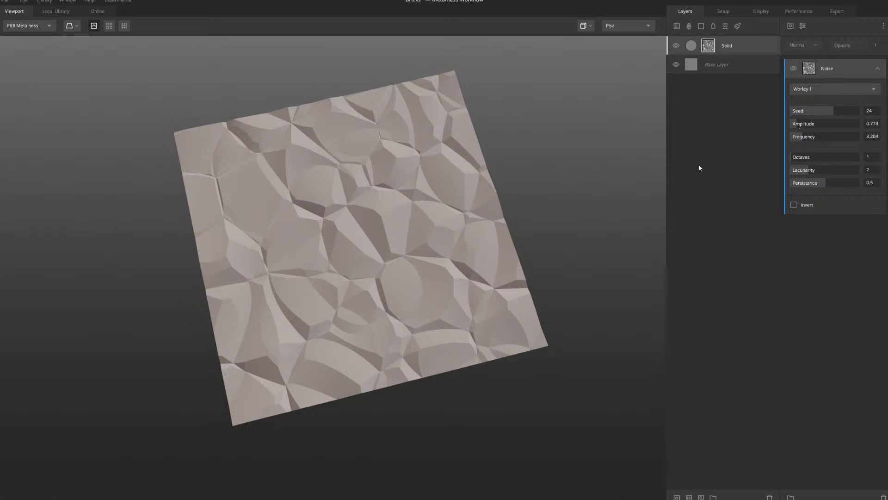
left_click_drag(638, 190, 544, 137)
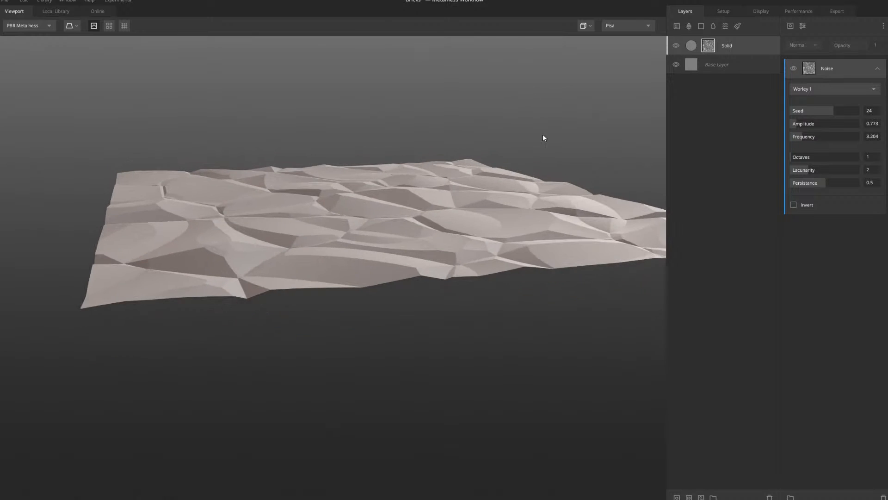
Raise the mask noise's Amplitude to about 1.934 and check the relief from above and up close
left_click_drag(802, 124, 806, 123)
left_click_drag(622, 176, 403, 295)
middle_click_drag(403, 295, 398, 191)
scroll(397, 190, "up", 4)
scroll(398, 192, "down", 4)
left_click_drag(398, 194, 412, 207)
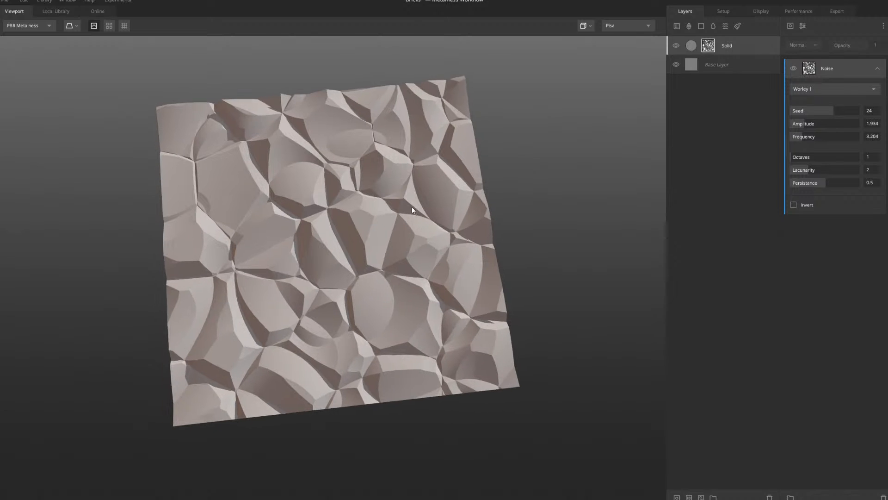
scroll(411, 206, "up", 2)
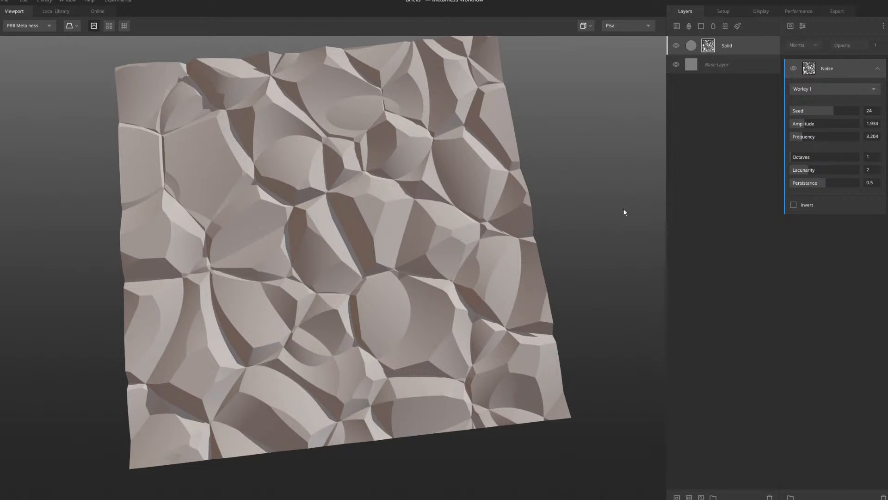
Add a Gaussian Blur modifier to the Solid layer's mask and set its Strength to about 0.034
left_click(802, 26)
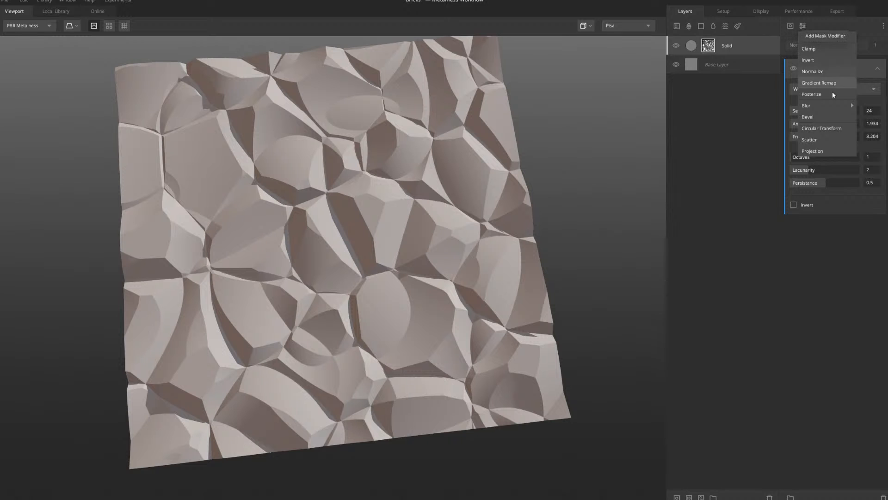
mouse_move(827, 106)
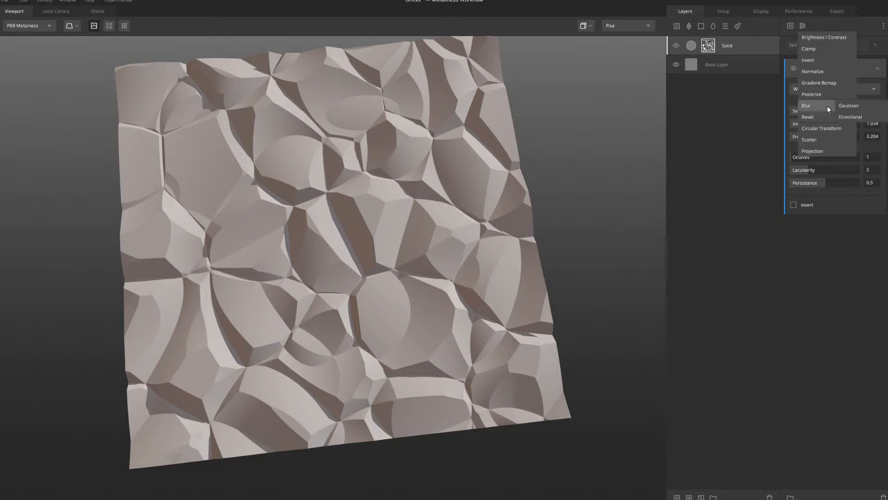
left_click(859, 106)
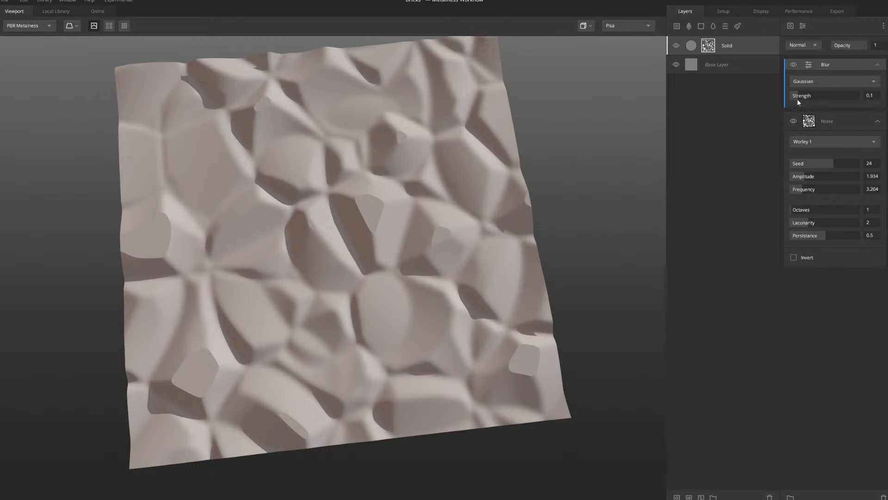
left_click_drag(798, 97, 794, 97)
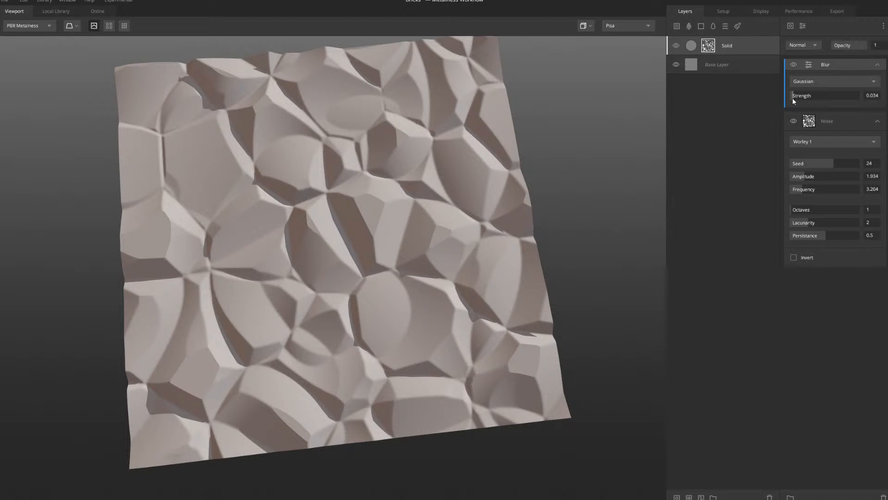
Examine the blurred relief from an oblique angle, up close and from farther away
scroll(388, 195, "down", 2)
middle_click_drag(391, 197, 381, 210)
scroll(374, 199, "down", 1)
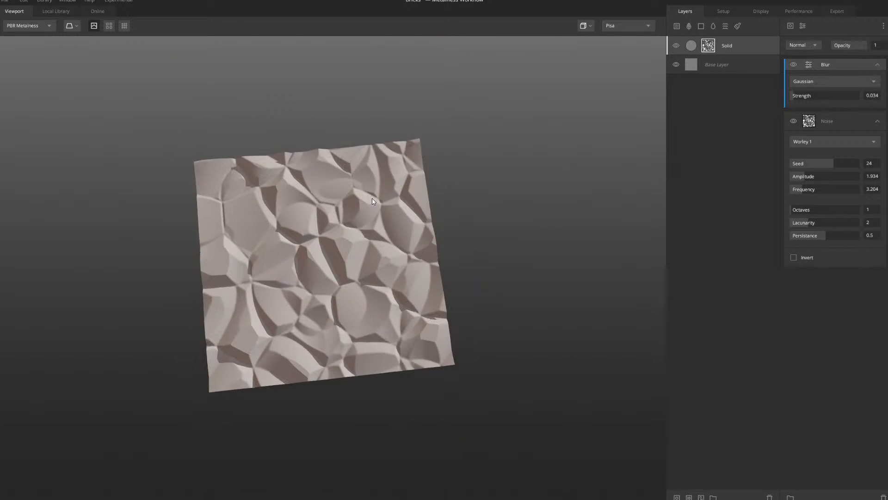
left_click_drag(373, 199, 348, 216, "alt")
scroll(357, 248, "up", 5)
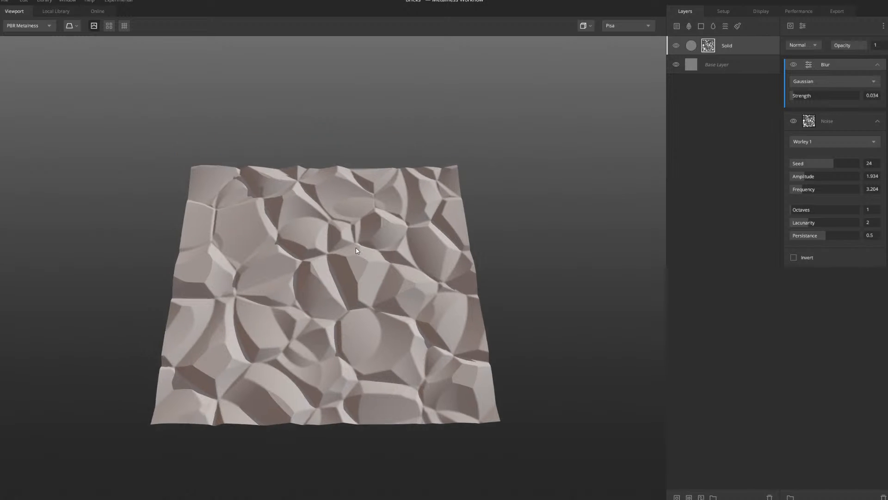
scroll(365, 224, "down", 3)
scroll(416, 232, "up", 5)
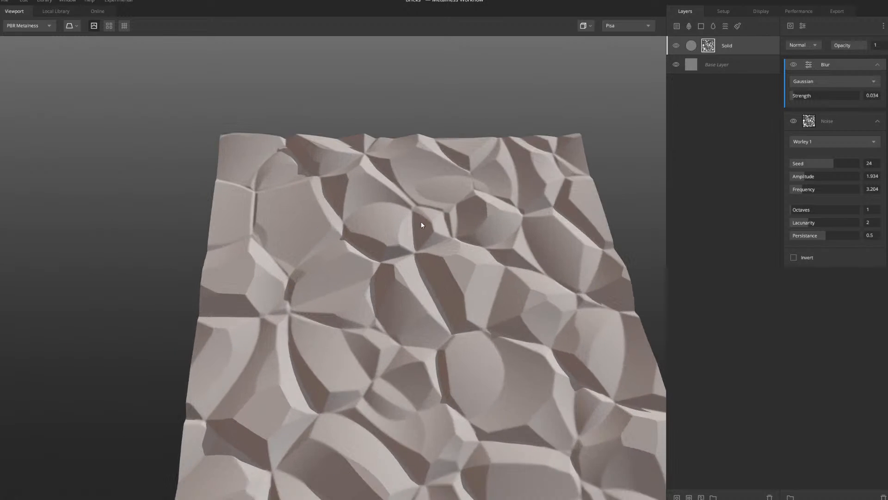
scroll(471, 238, "down", 3)
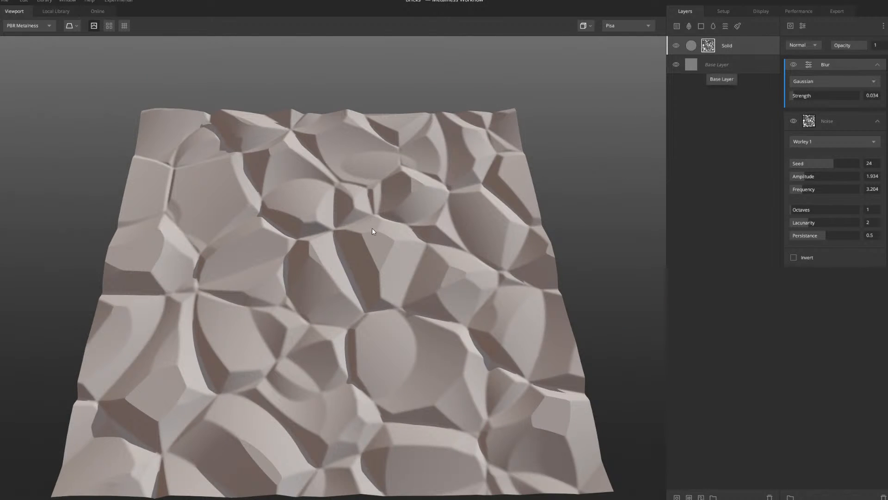
scroll(373, 230, "up", 5)
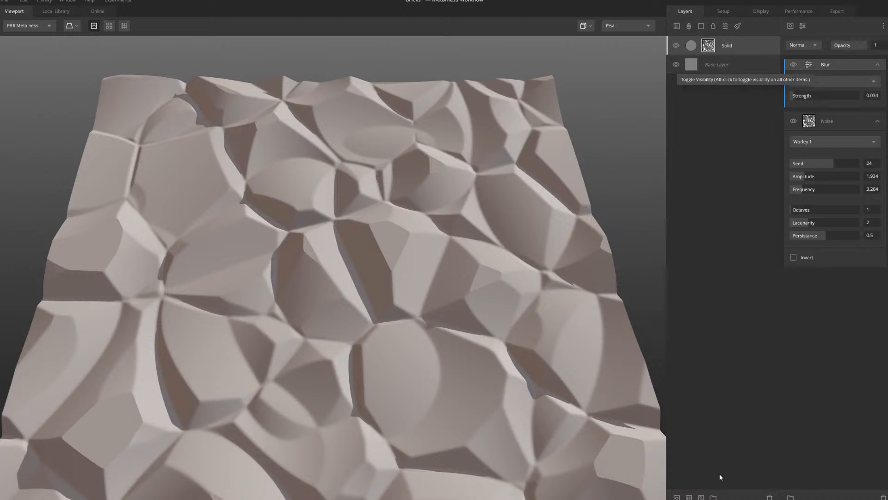
scroll(414, 270, "down", 3)
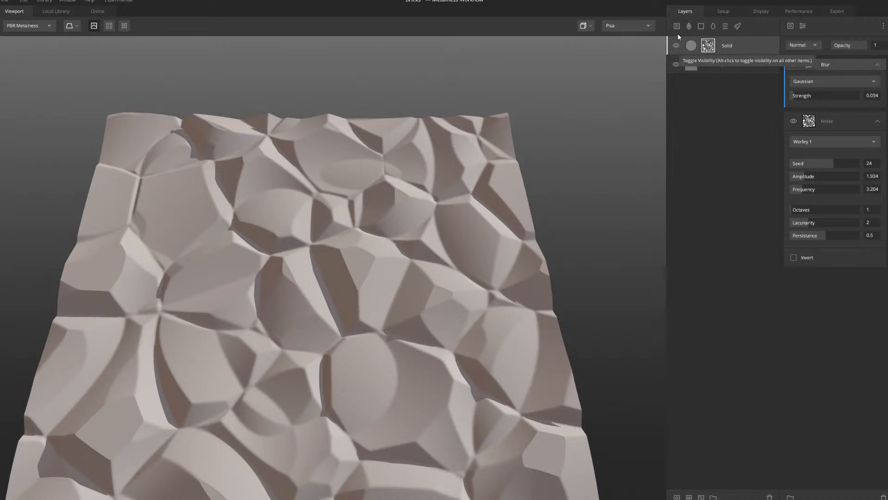
Add an unmasked Solid layer on top and set its albedo to a muted orange-brown, about 97764E
left_click(703, 26)
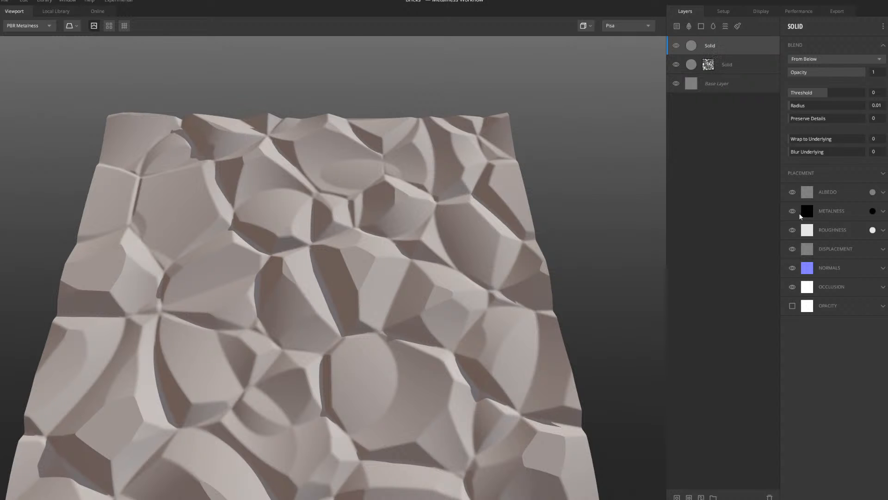
left_click(872, 191)
left_click_drag(348, 265, 339, 283)
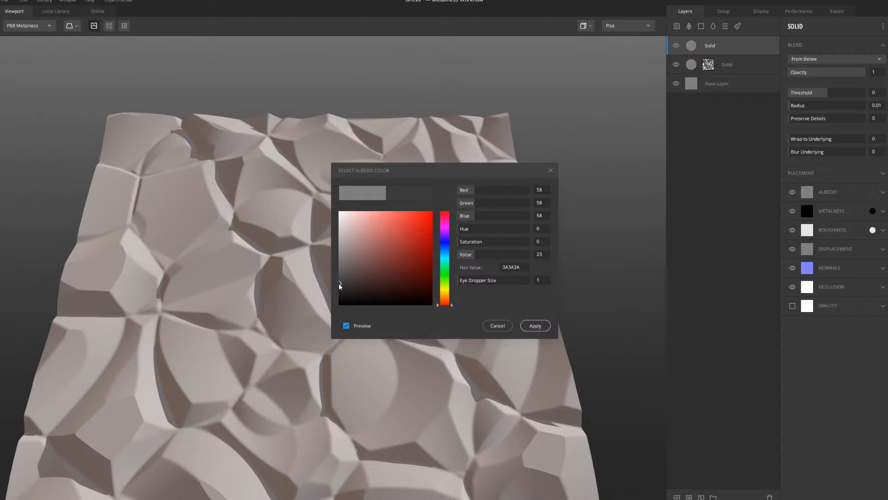
left_click_drag(447, 304, 449, 300)
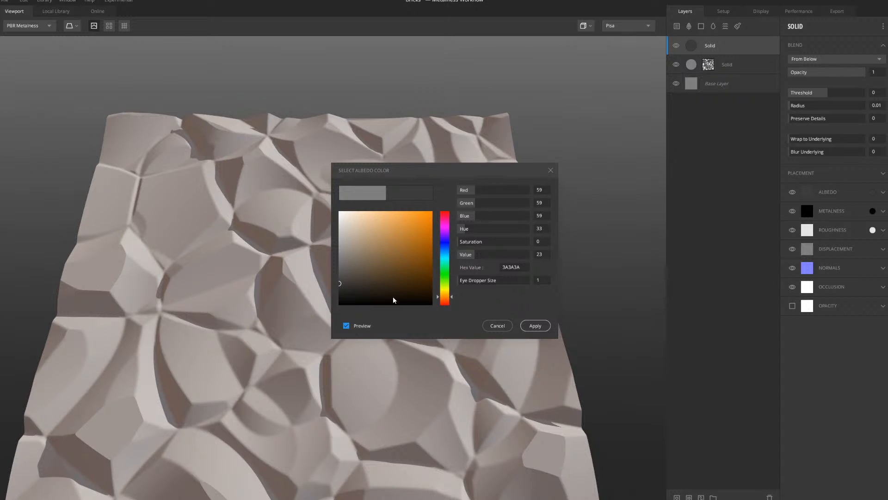
left_click_drag(384, 284, 384, 248)
left_click(535, 326)
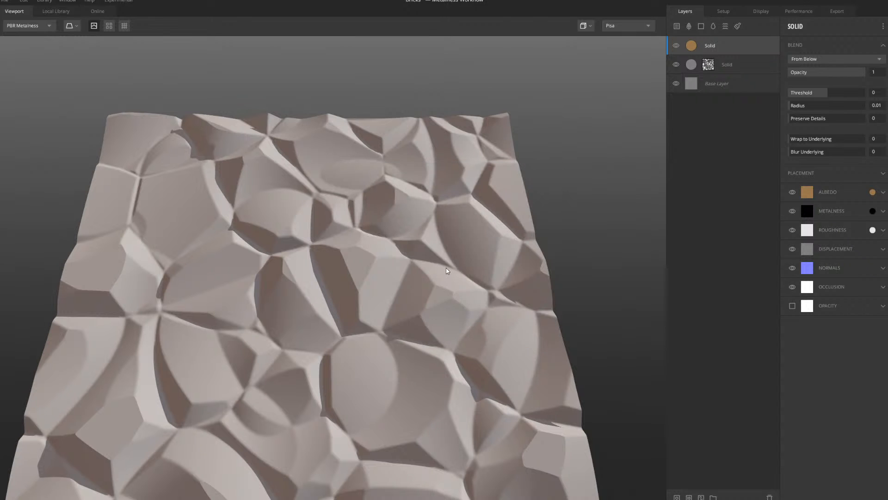
Match the Base Layer's albedo to the top Solid layer by sampling its orange-brown, 97764D
scroll(437, 280, "down", 3)
scroll(429, 291, "down", 1)
left_click_drag(429, 291, 441, 292)
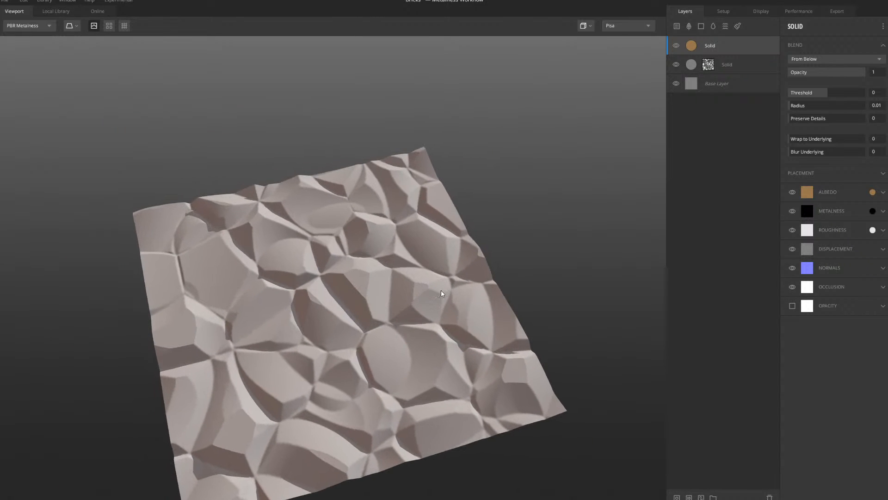
left_click(693, 86)
left_click(872, 45)
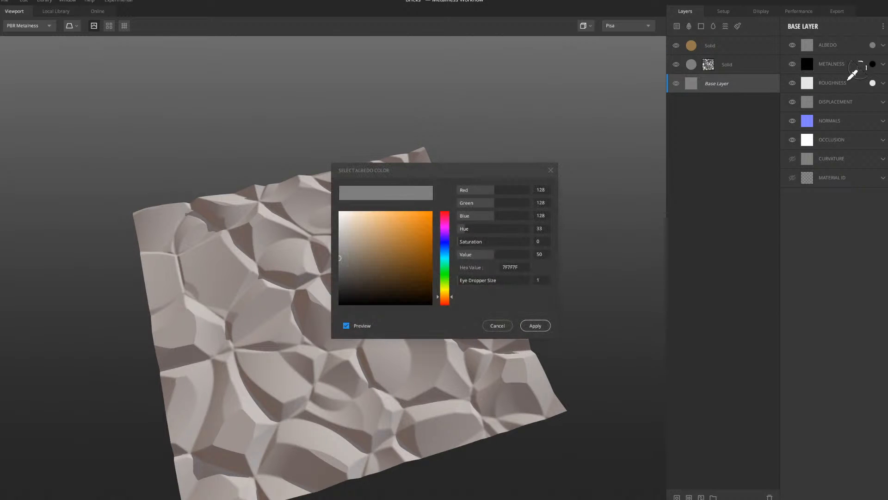
left_click(697, 46)
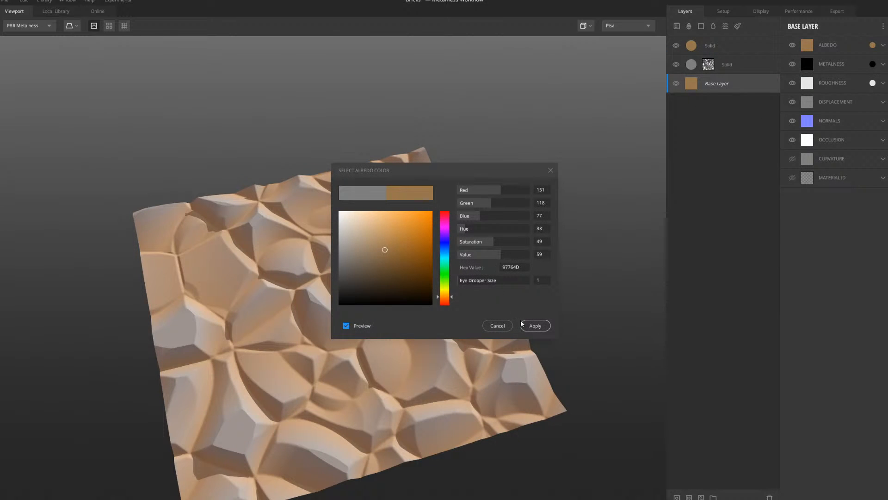
left_click(537, 326)
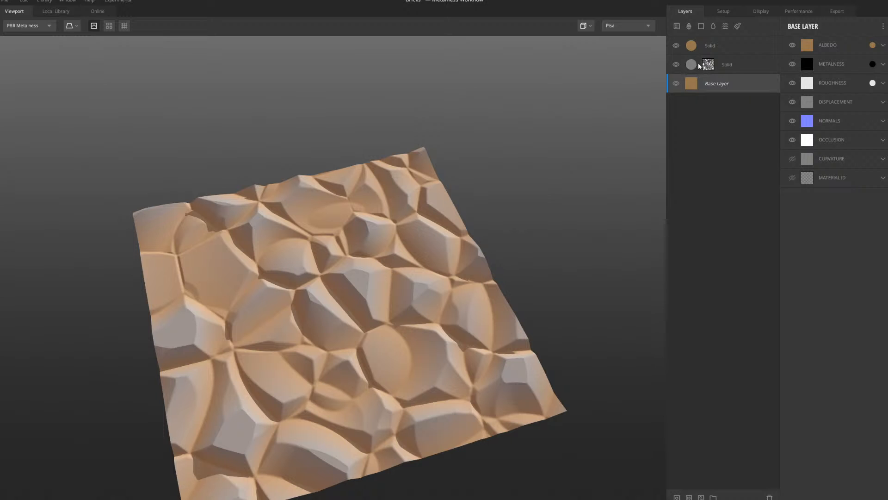
left_click(873, 45)
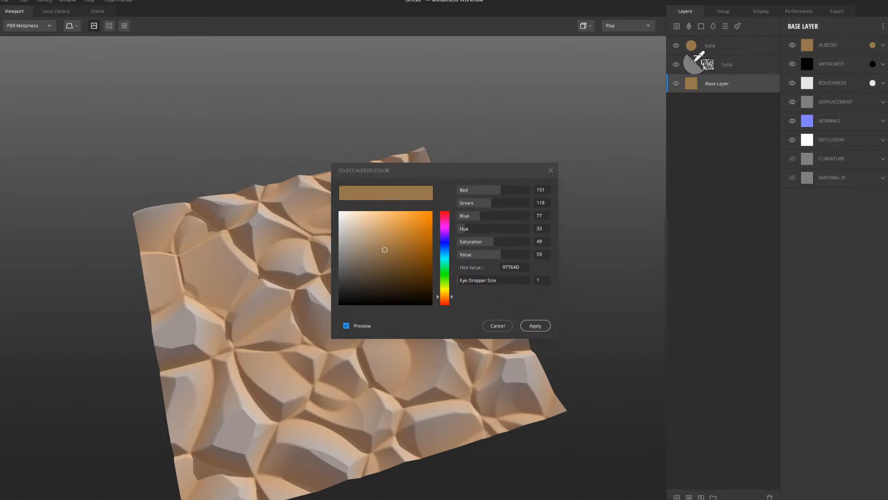
left_click(495, 325)
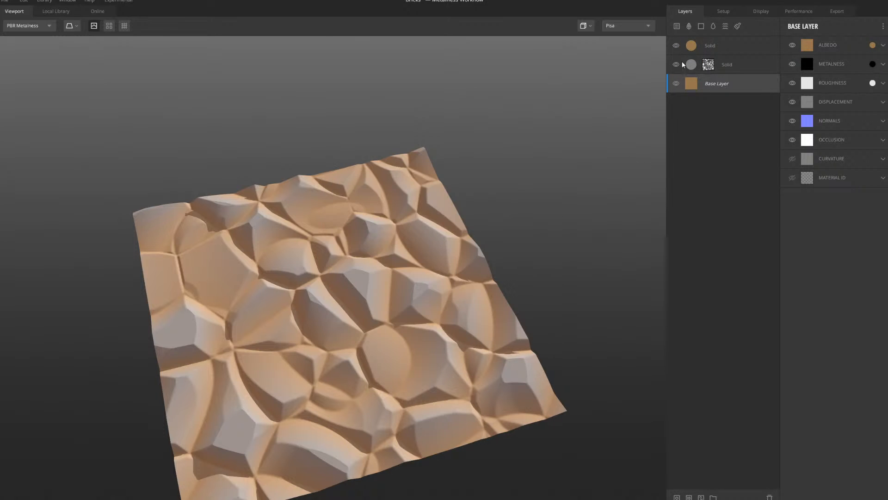
Set the masked Solid layer's albedo to 97764D by sampling the colour of the top Solid layer
left_click(690, 65)
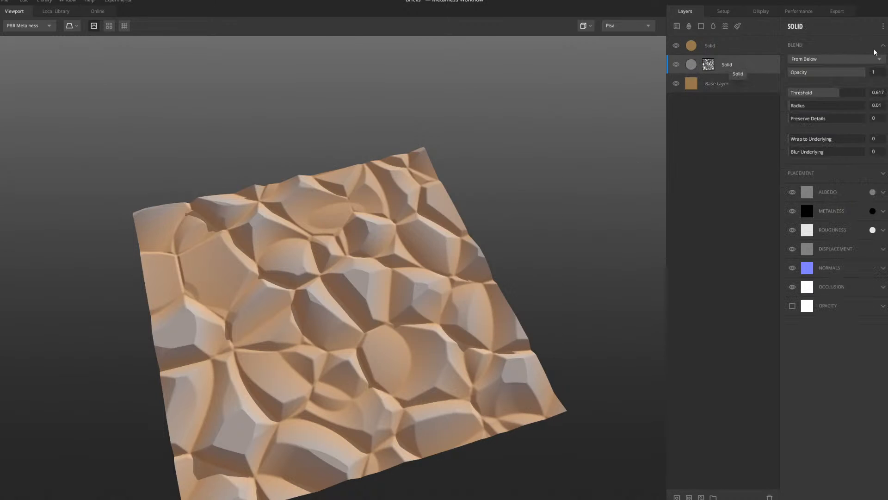
left_click(873, 192)
left_click(691, 45)
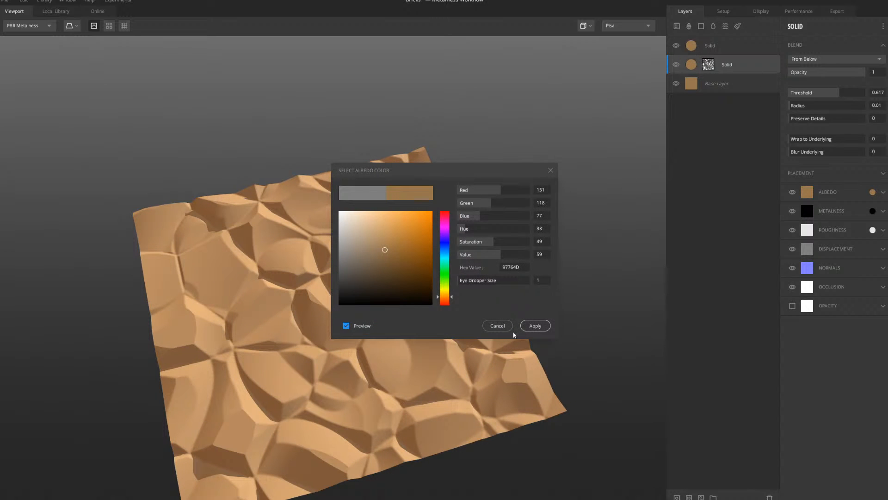
left_click(531, 330)
mouse_move(423, 245)
left_mouse_down()
mouse_move(398, 328)
mouse_move(410, 316)
mouse_move(417, 234)
left_mouse_up()
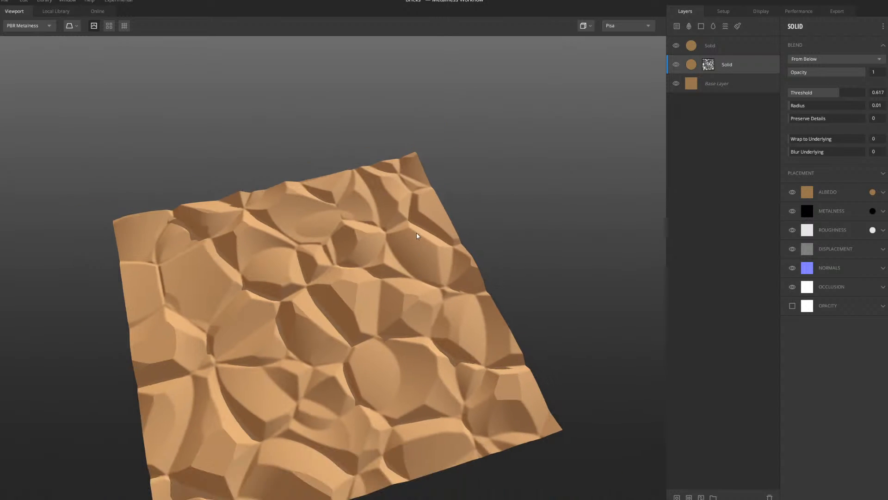
Rename the unmasked top Solid layer as AO
left_click(700, 45)
scroll(394, 400, "up", 3)
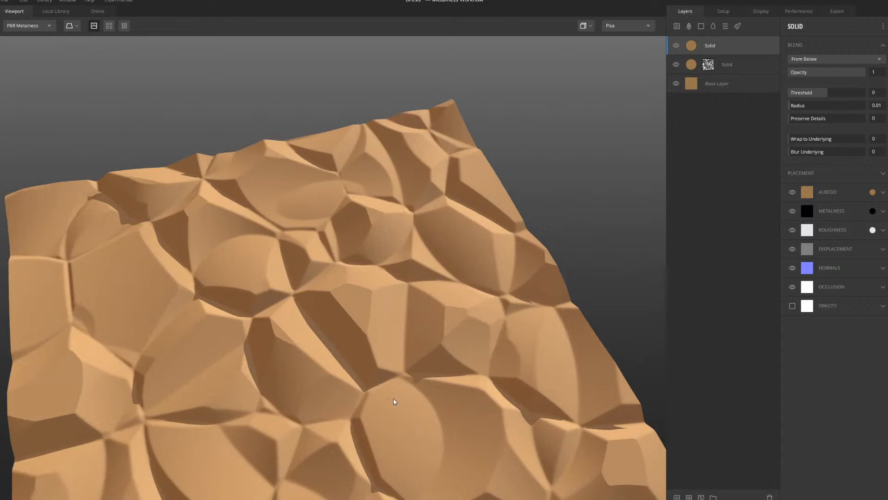
scroll(475, 221, "down", 2)
left_click_drag(713, 48, 693, 36)
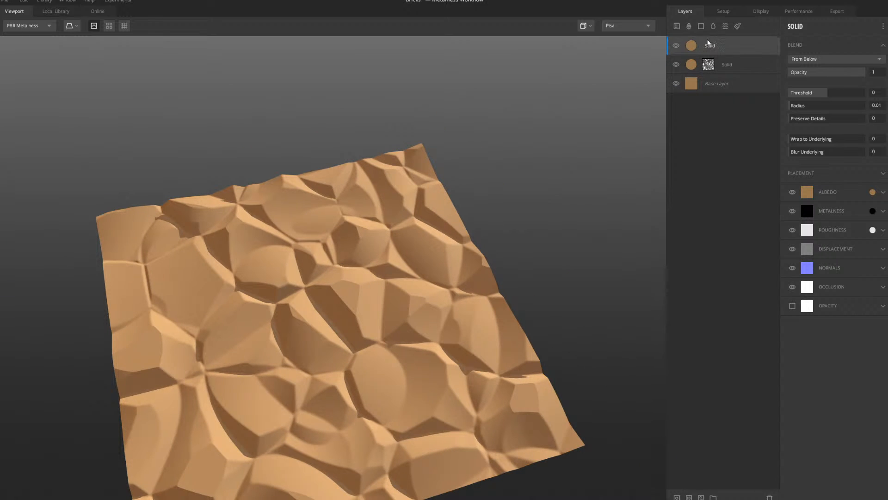
double_click(710, 45)
type("AO")
key("Return")
Set the AO layer's albedo to a dark brown, about 4A3A26
left_click_drag(380, 328, 386, 302)
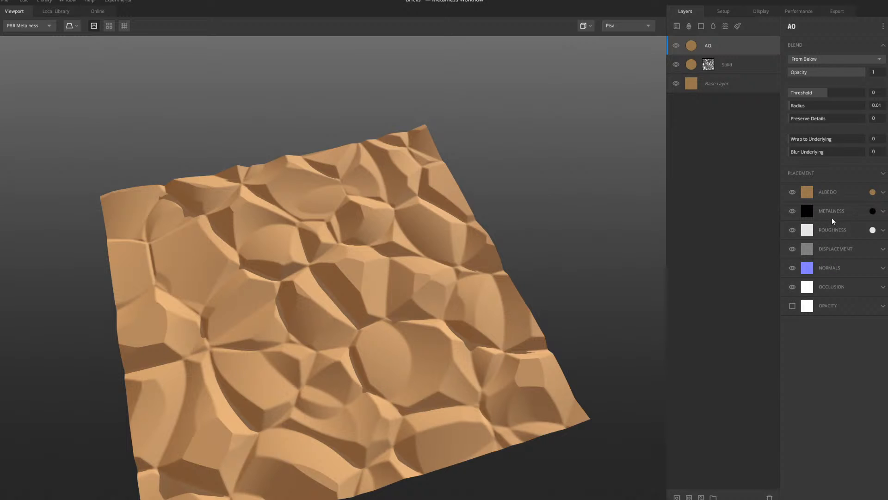
middle_click_drag(378, 283, 435, 226)
scroll(423, 226, "up", 2)
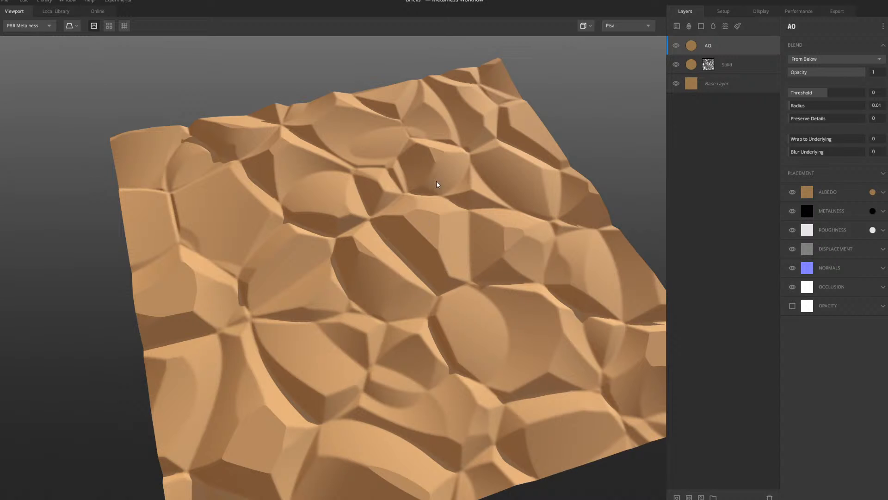
middle_click_drag(437, 181, 439, 203)
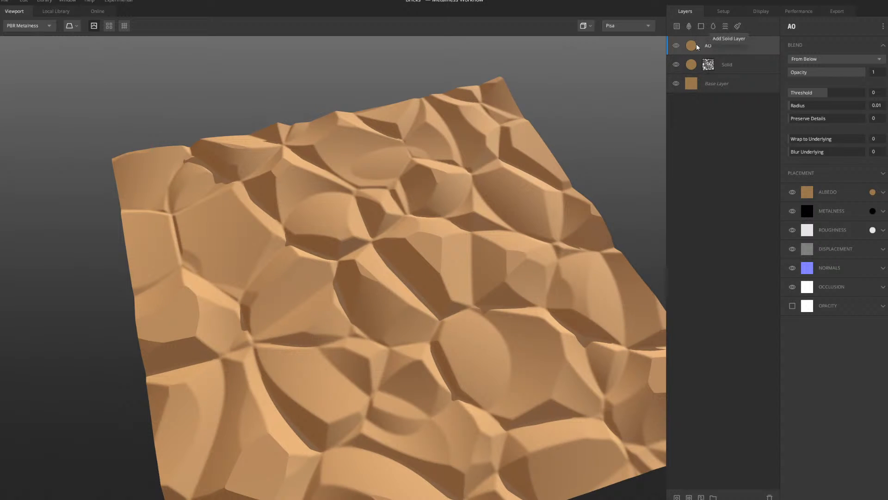
left_click(873, 192)
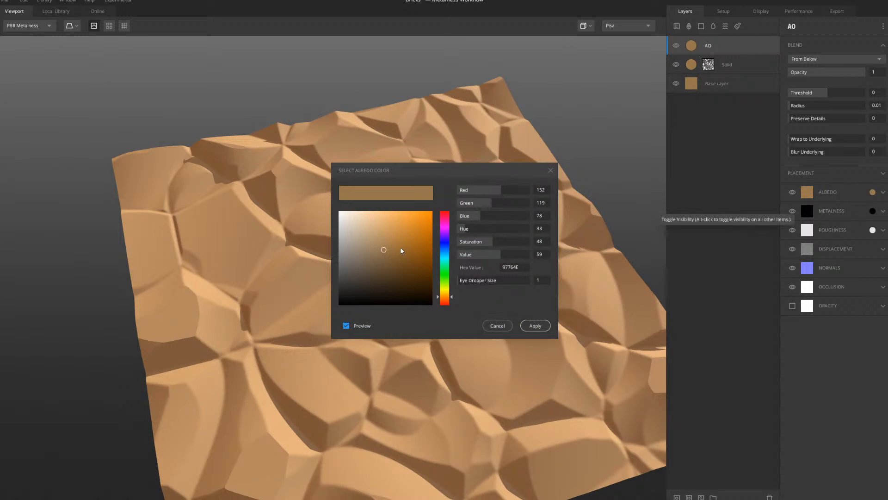
left_click_drag(387, 257, 383, 277)
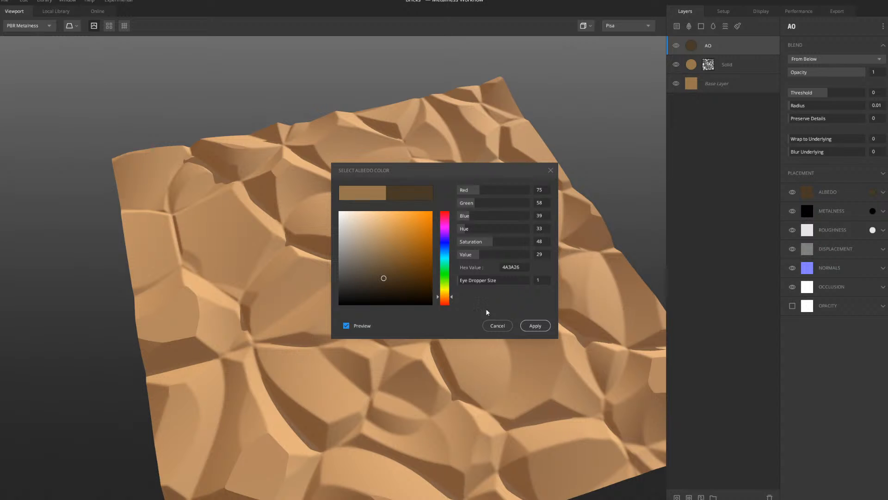
left_click(531, 324)
Set the AO layer's threshold to 0.617, matching the masked Solid layer's threshold
scroll(417, 245, "down", 5)
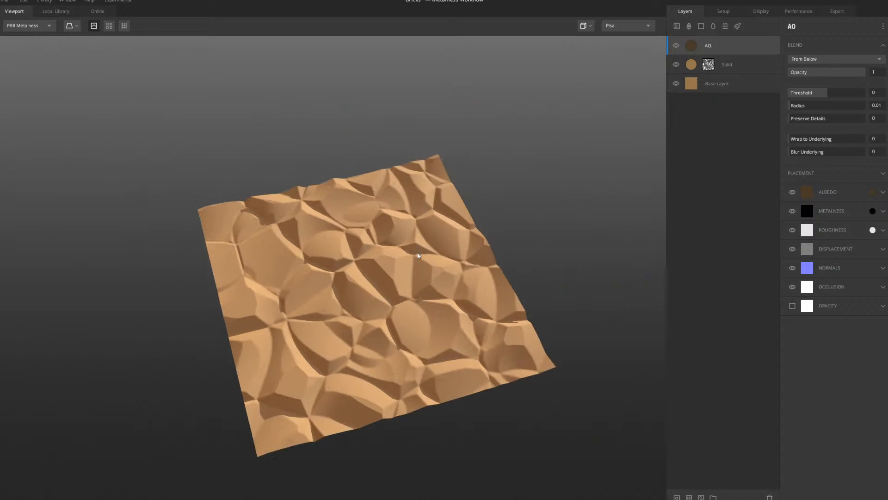
left_click_drag(417, 255, 423, 277)
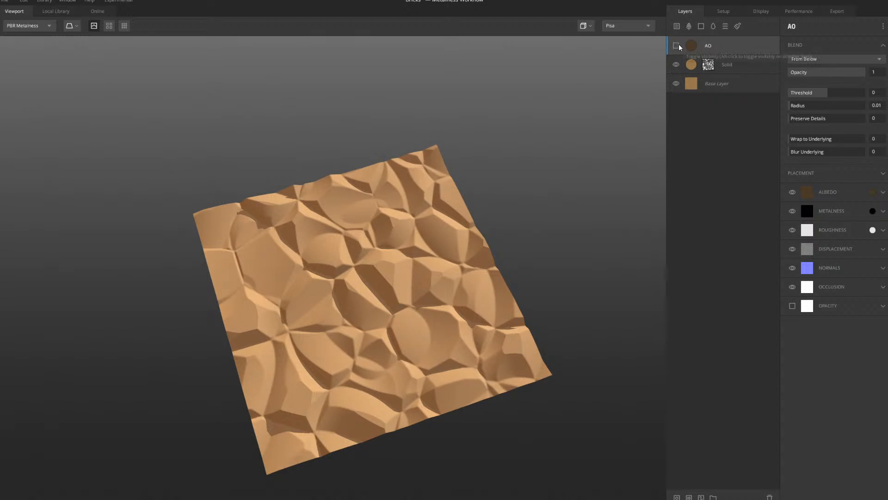
left_click(830, 92)
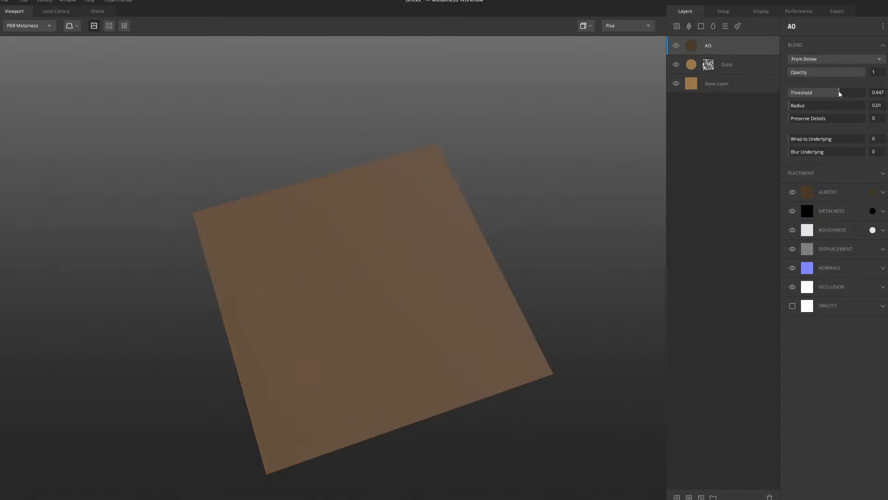
left_click(830, 92)
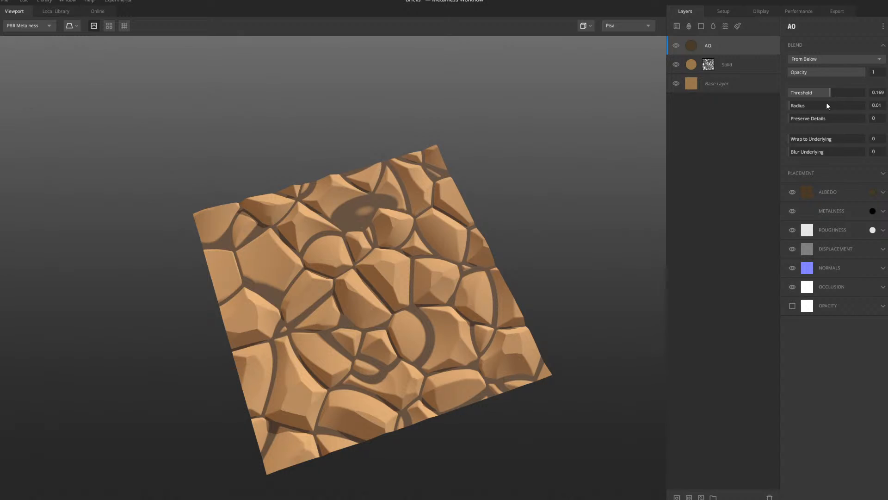
left_click(696, 67)
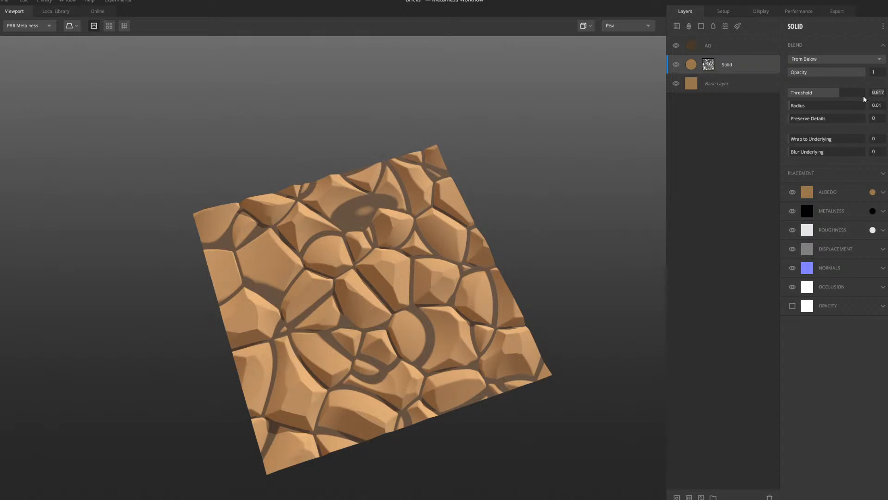
left_click(699, 46)
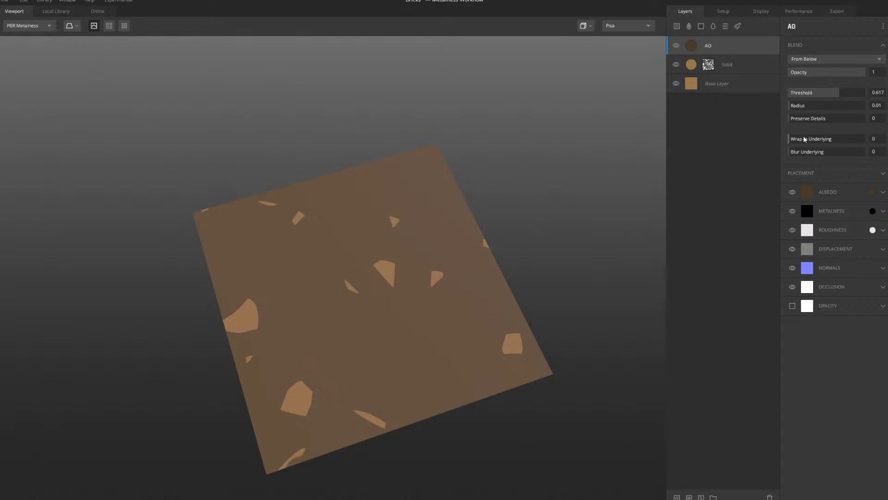
Set the AO layer's Wrap to Underlying to 1 and Threshold to about 0.806, with its displacement channel disabled
left_click_drag(804, 138, 865, 139)
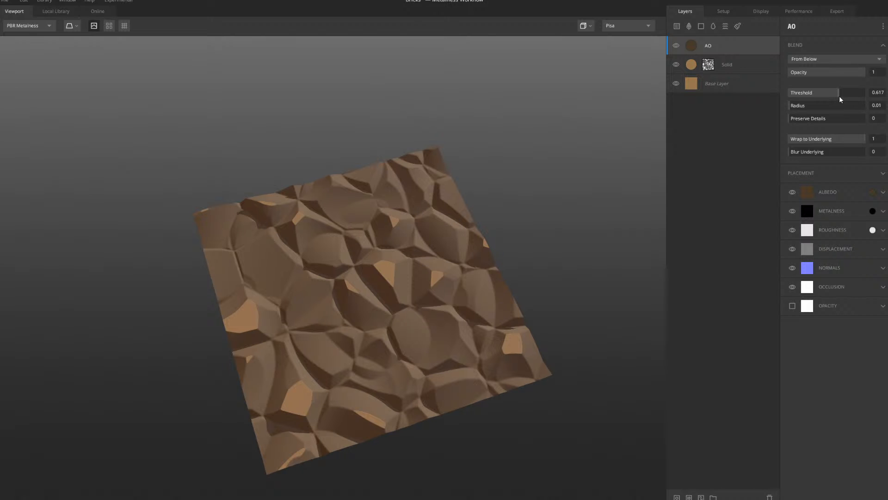
left_click_drag(839, 97, 842, 96)
mouse_move(421, 232)
left_mouse_down()
mouse_move(439, 223)
mouse_move(426, 214)
mouse_move(419, 229)
mouse_move(448, 168)
left_mouse_up()
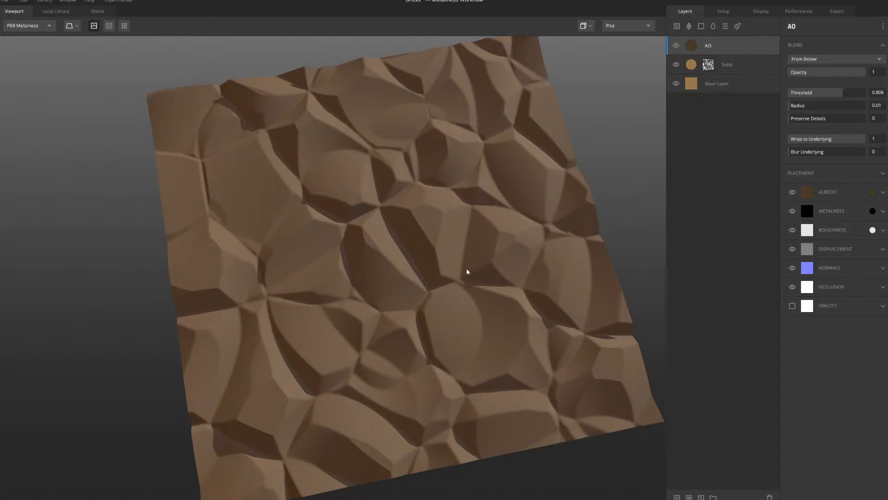
left_click_drag(467, 272, 425, 244)
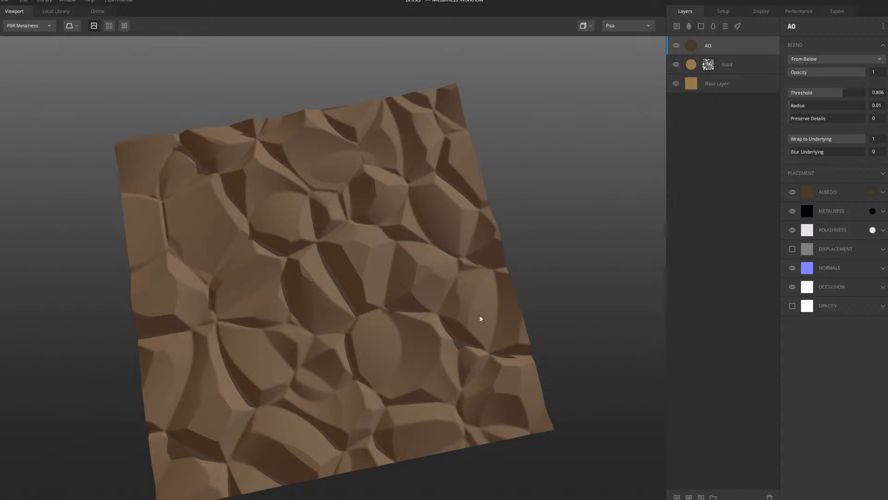
scroll(423, 275, "up", 3)
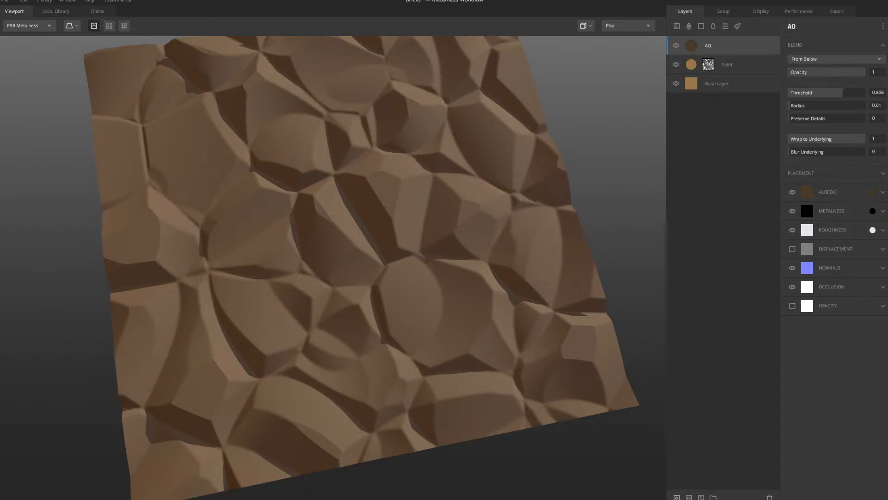
Add a mask stack with a Curvature mask to the AO layer and preview the layer mask on the surface
left_click(676, 497)
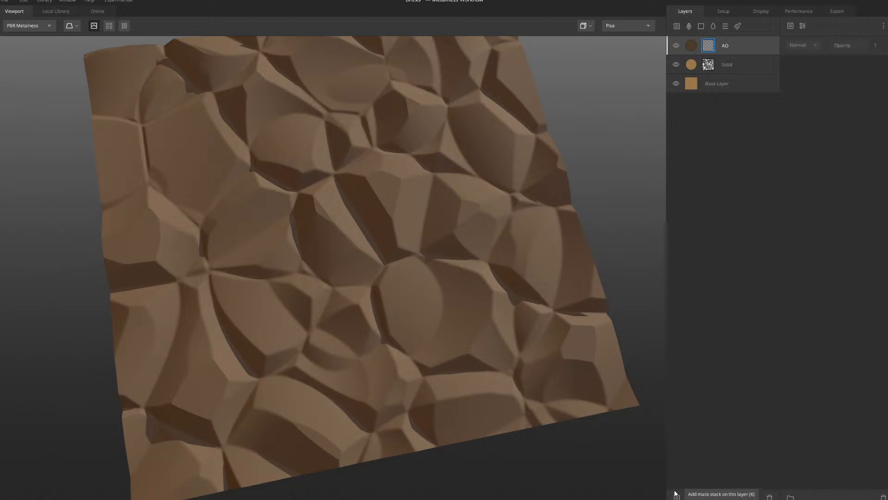
left_click(791, 26)
left_click(802, 92)
left_click_drag(538, 174, 517, 203)
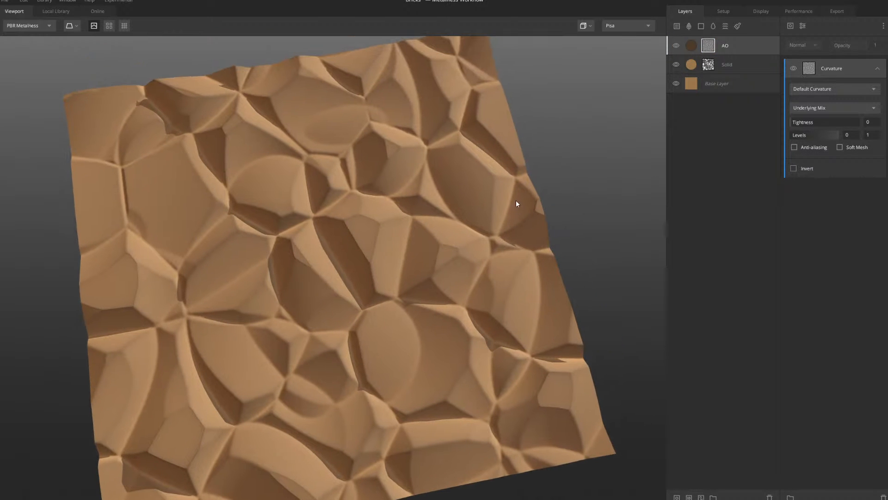
key("m")
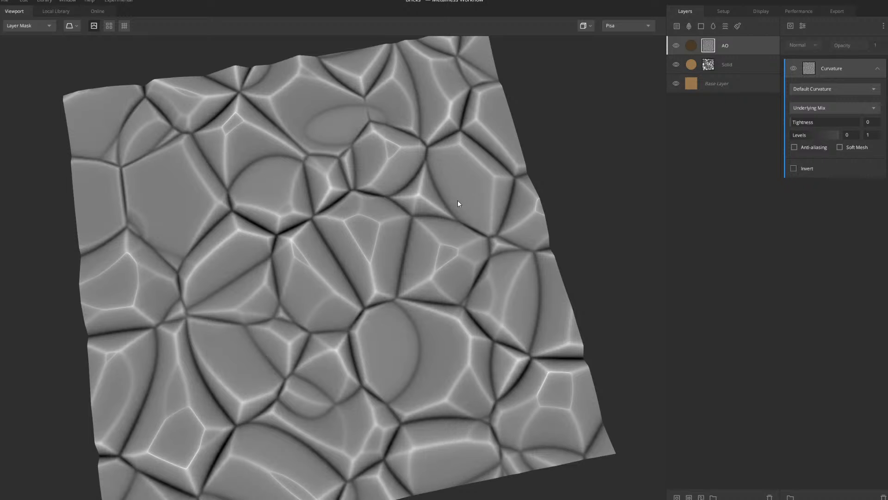
scroll(465, 196, "down", 2)
left_click_drag(479, 221, 484, 182, "alt")
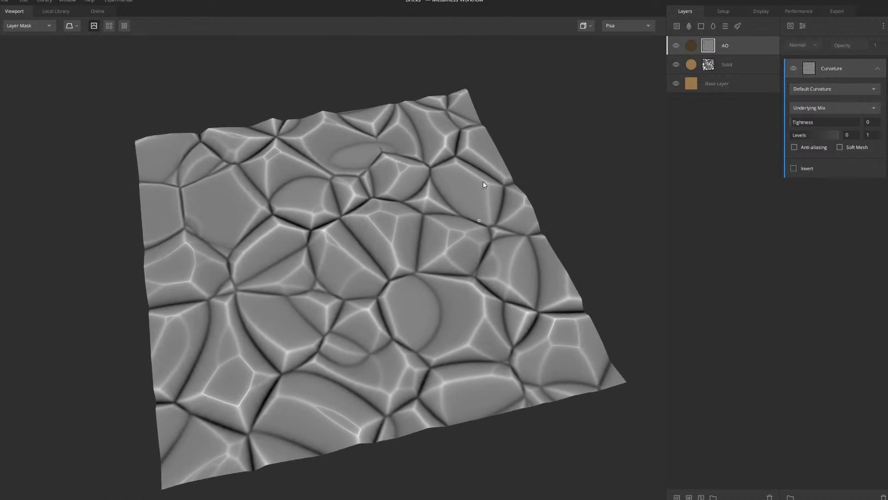
Change the Curvature mask to Cavities Only and lower its upper level to 0.873
left_click(854, 91)
left_click(827, 124)
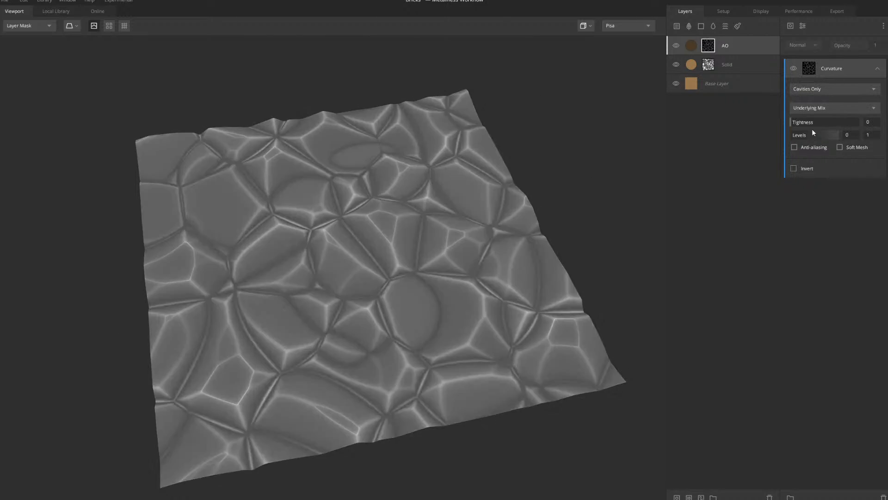
scroll(390, 287, "up", 4)
left_click_drag(414, 256, 415, 237, "alt")
scroll(417, 239, "down", 3)
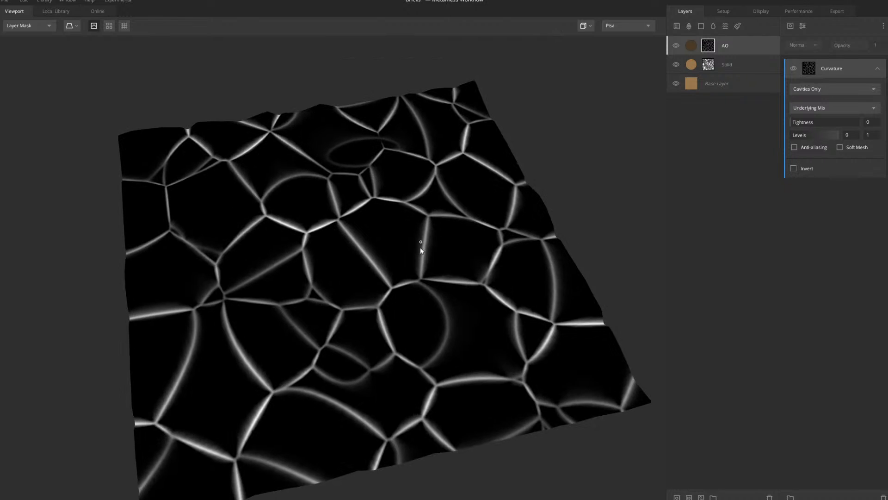
left_click_drag(793, 135, 832, 136)
middle_click_drag(524, 209, 531, 218)
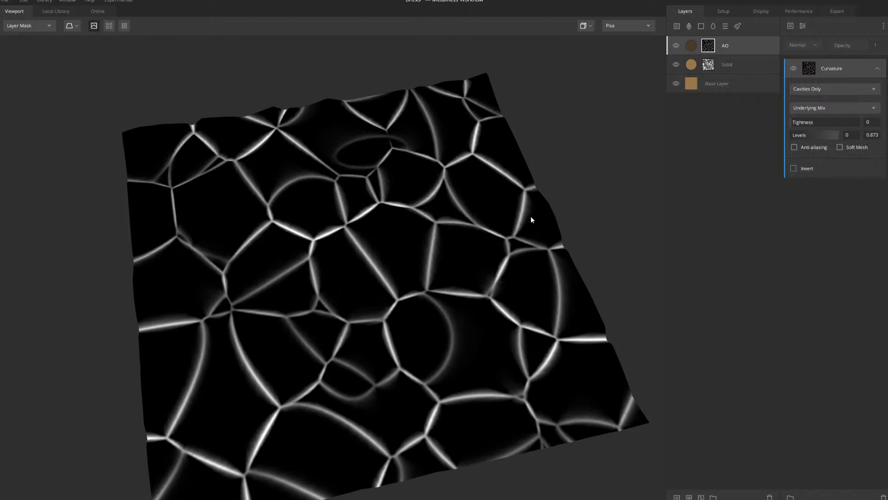
Return to the full PBR Metalness view and compare the surface with the AO layer hidden and shown
key("m")
scroll(493, 243, "down", 3)
scroll(492, 243, "up", 2)
middle_click_drag(419, 264, 433, 201)
left_click_drag(433, 201, 429, 248, "alt")
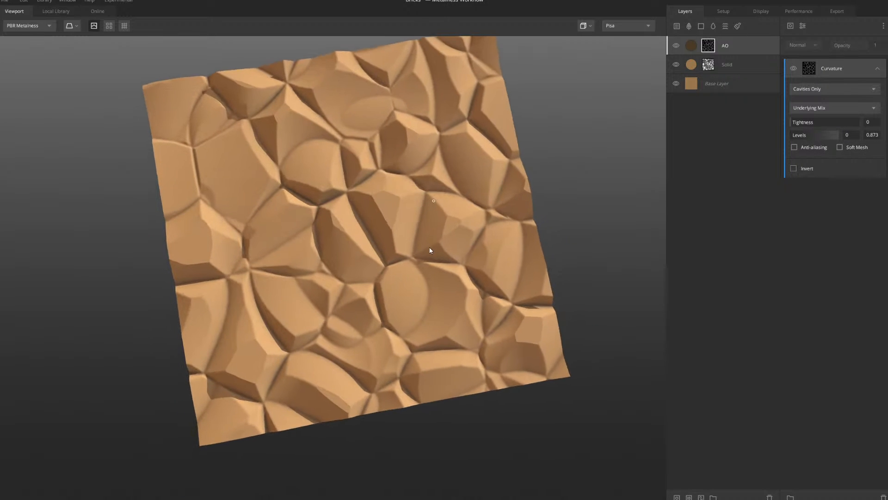
scroll(430, 250, "up", 2)
left_click(675, 45)
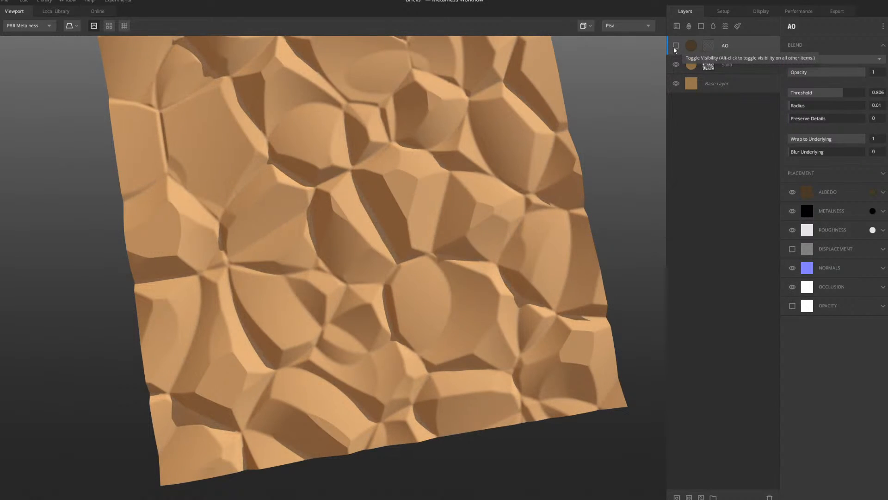
left_click(676, 45)
Darken the AO layer's albedo to about 413221
scroll(468, 220, "down", 4)
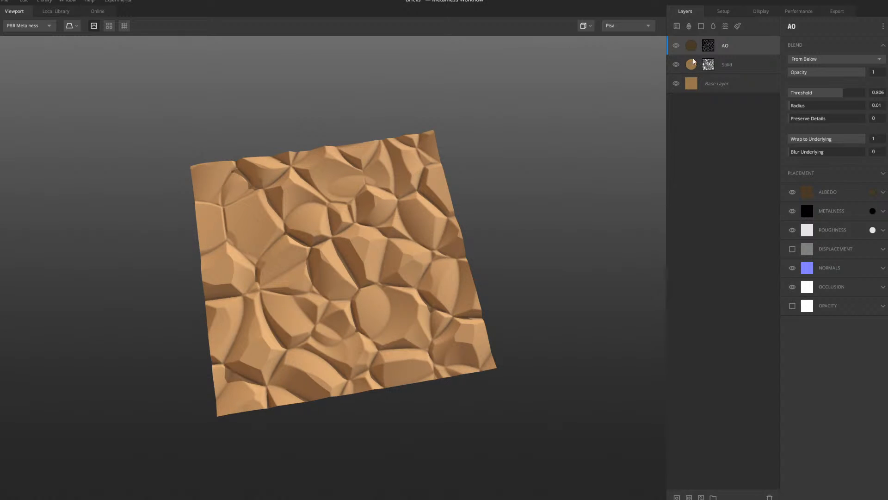
left_click(873, 192)
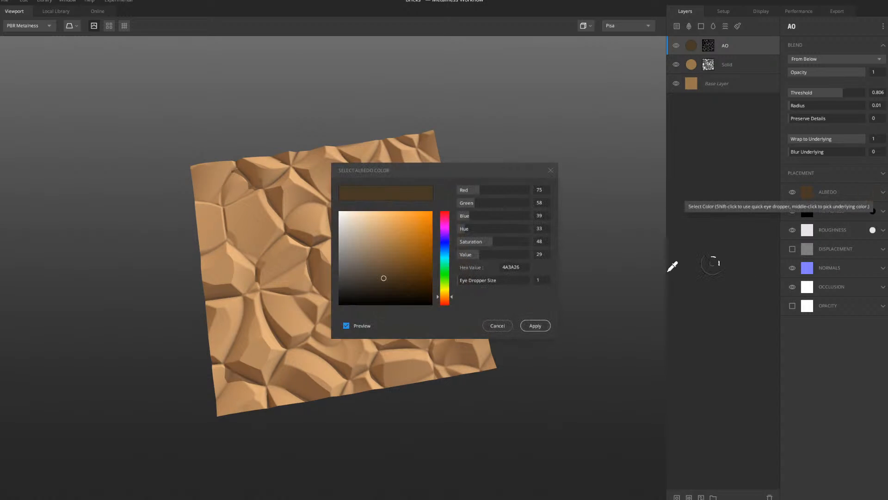
left_click(385, 281)
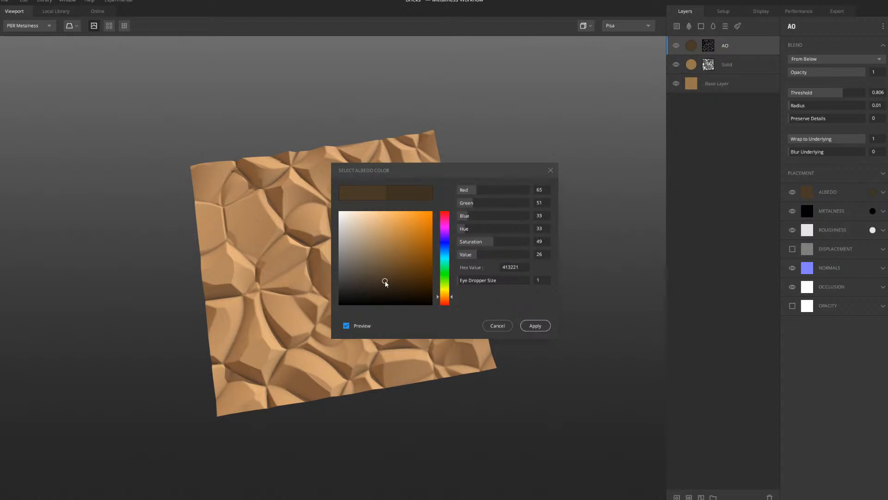
left_click(535, 325)
scroll(377, 232, "up", 2)
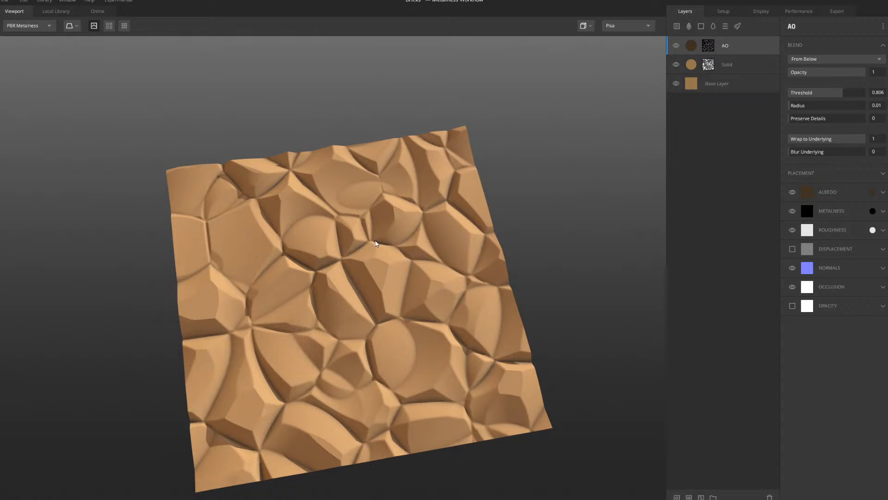
scroll(376, 243, "down", 1)
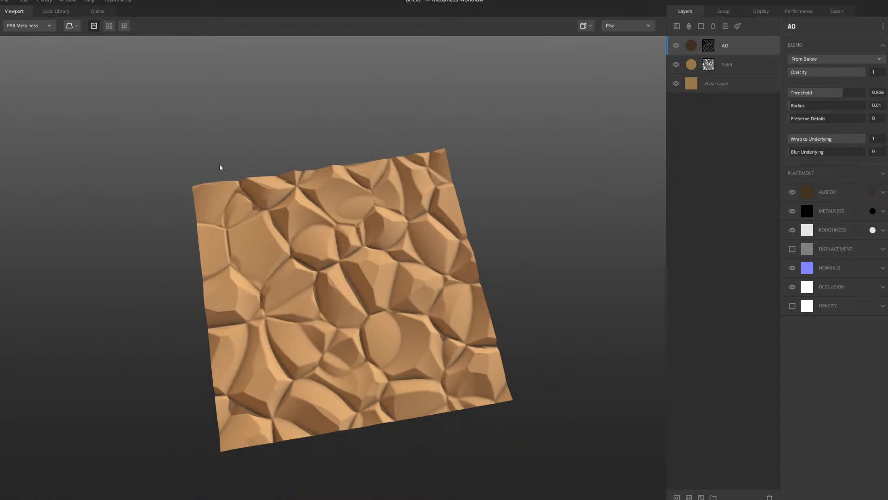
Preview the material tiled to examine the repeated surface, then return to the single tile and examine its cavities up close
left_click(108, 26)
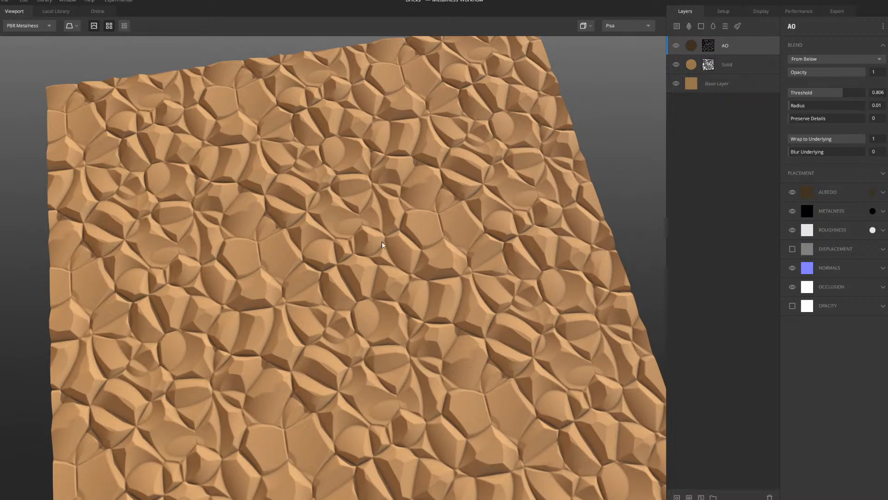
left_click_drag(382, 244, 351, 236)
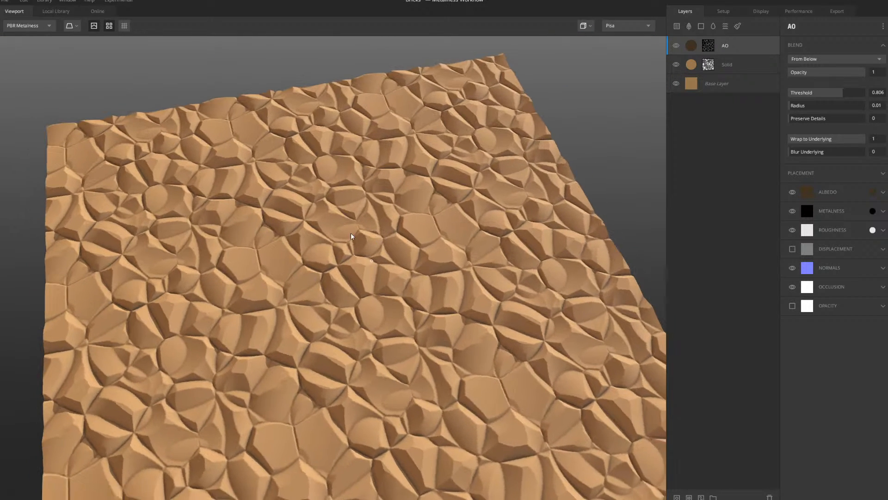
scroll(351, 236, "up", 2)
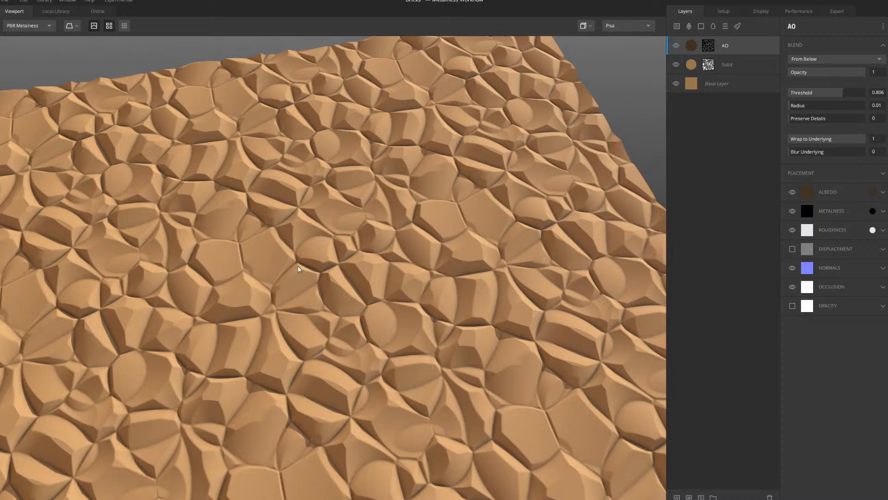
scroll(298, 270, "up", 4)
scroll(397, 204, "up", 1)
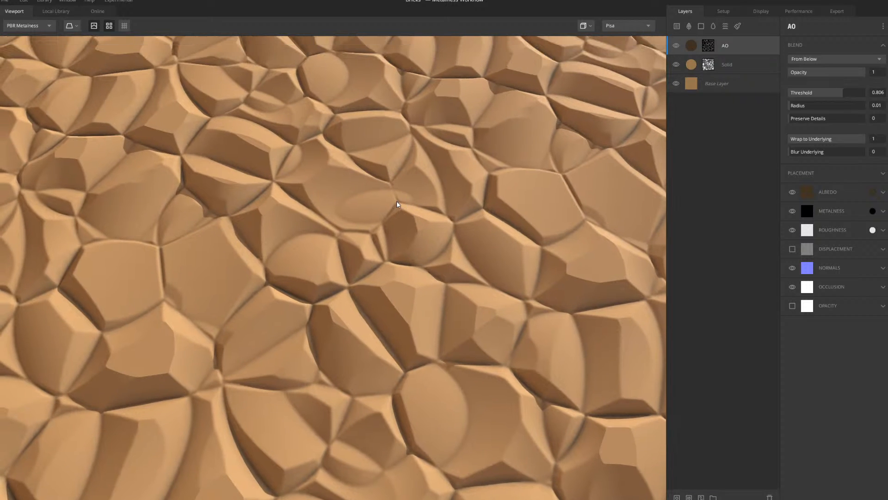
left_click(109, 27)
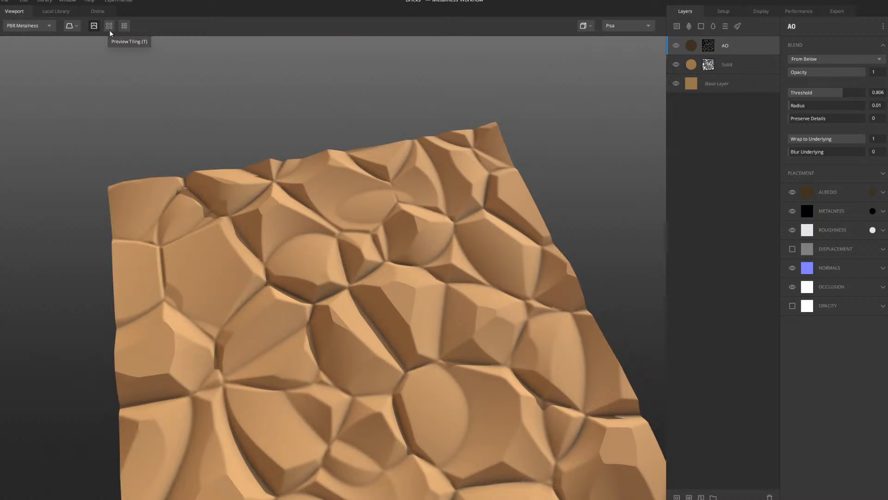
left_click_drag(287, 181, 466, 246)
left_click_drag(475, 204, 429, 199)
scroll(430, 199, "down", 3)
scroll(422, 223, "up", 10)
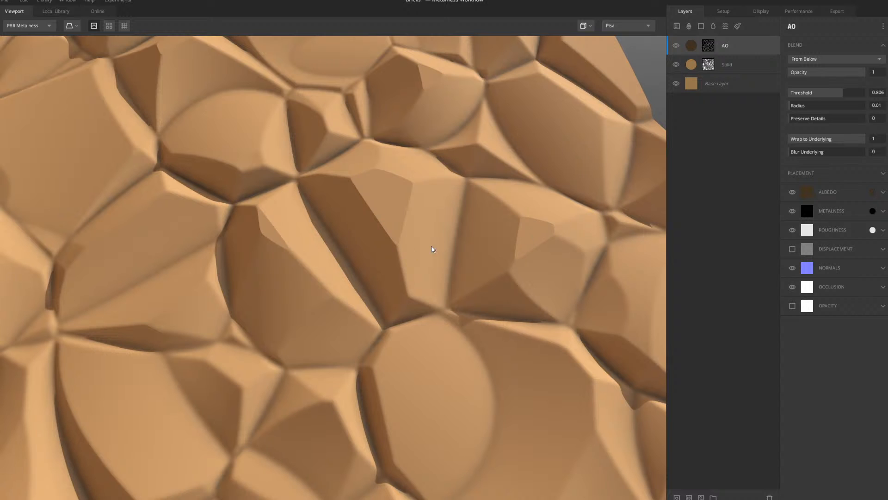
Duplicate the AO layer
scroll(432, 246, "down", 6)
scroll(399, 232, "up", 5)
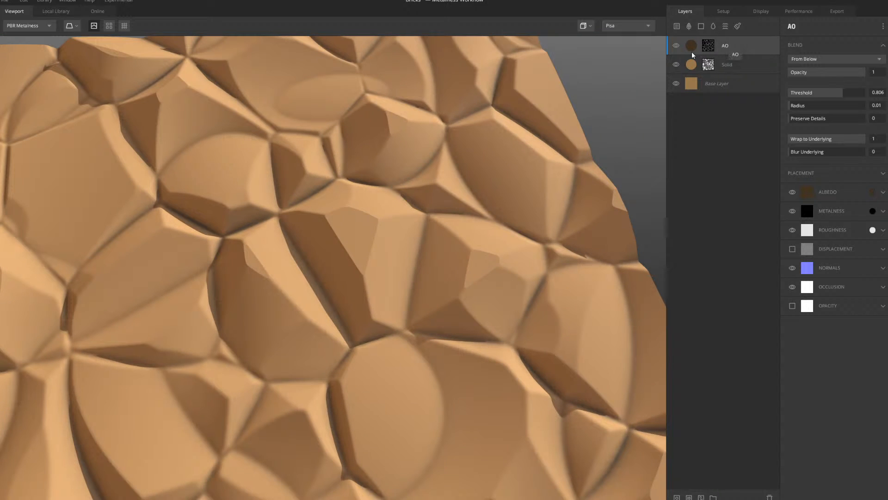
middle_click_drag(475, 152, 479, 158)
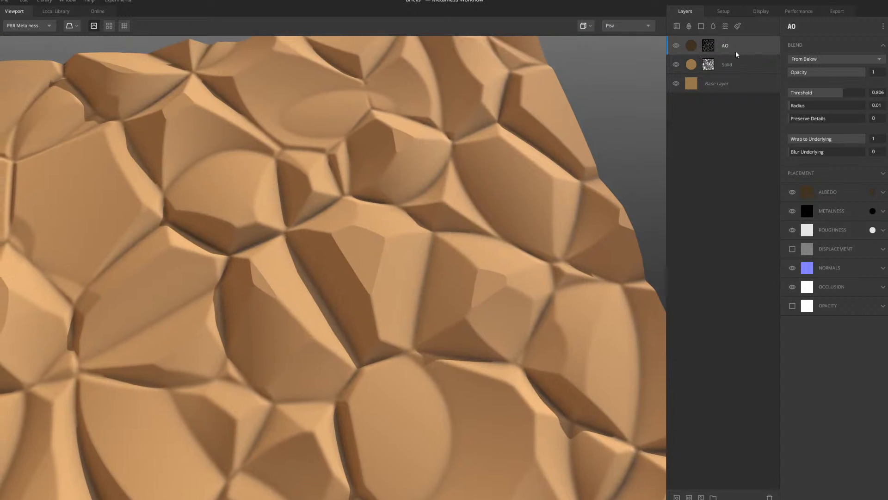
right_click(692, 48)
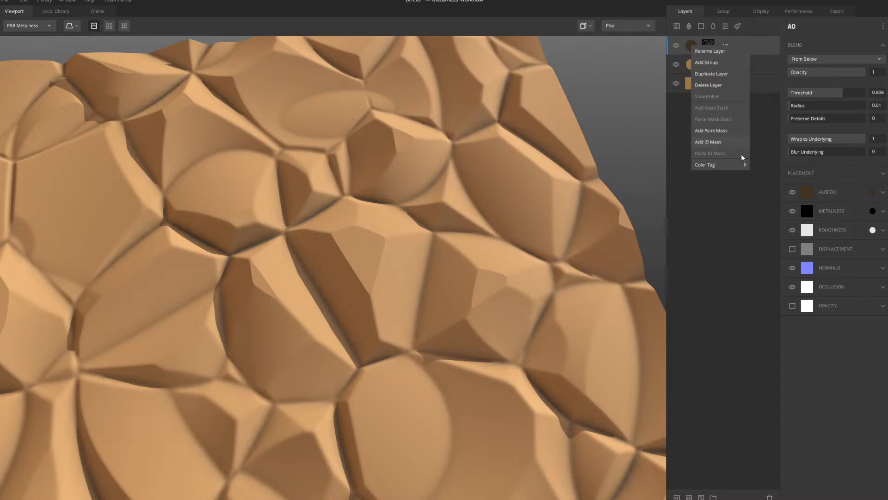
left_click(711, 74)
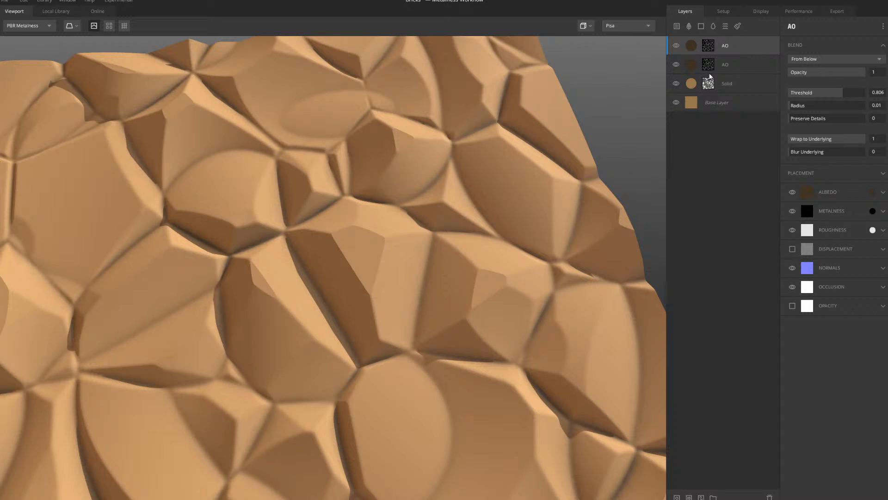
Lighten the upper AO layer's albedo to a light orange-brown of about BB915E
left_click(711, 47)
left_click(694, 45)
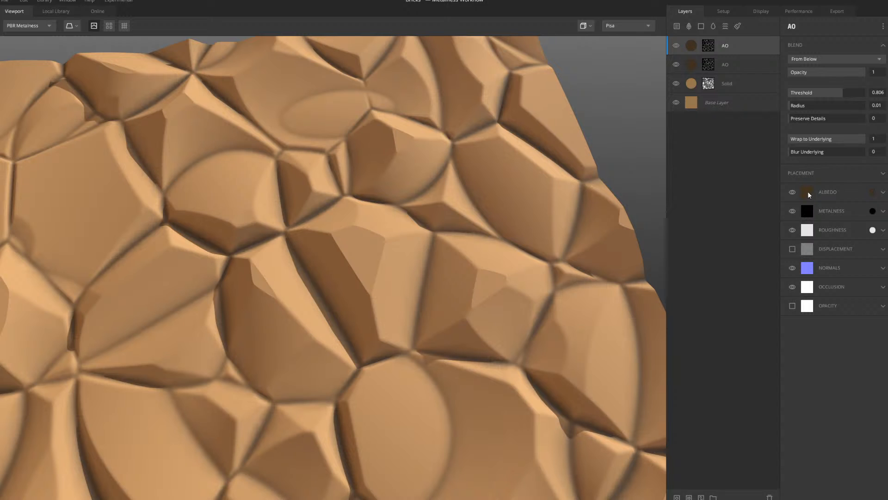
left_click(872, 191)
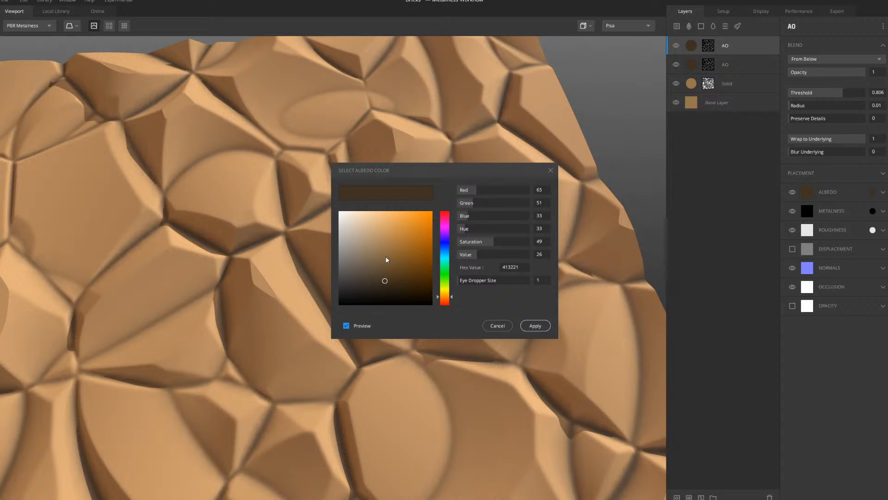
left_click_drag(385, 256, 386, 235)
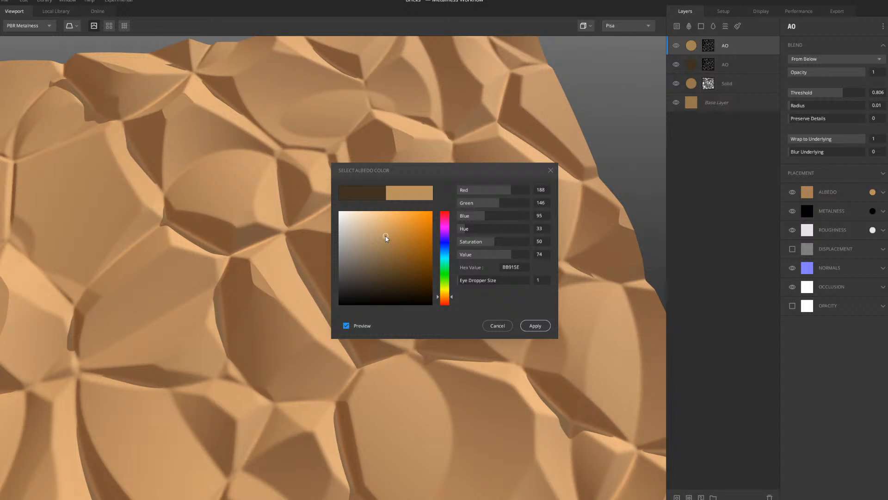
left_click(536, 325)
scroll(535, 321, "down", 5)
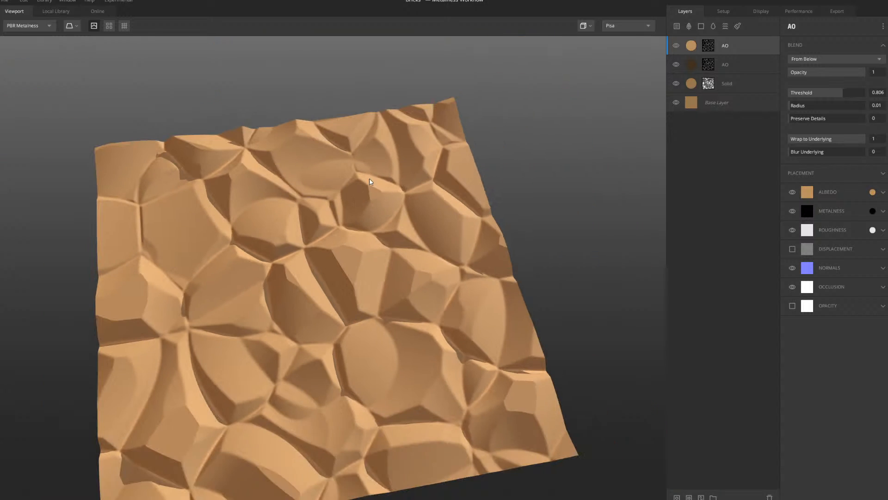
Set the upper AO layer's Curvature mask to Edges Only and inspect the result in the Layer Mask view
left_click(704, 46)
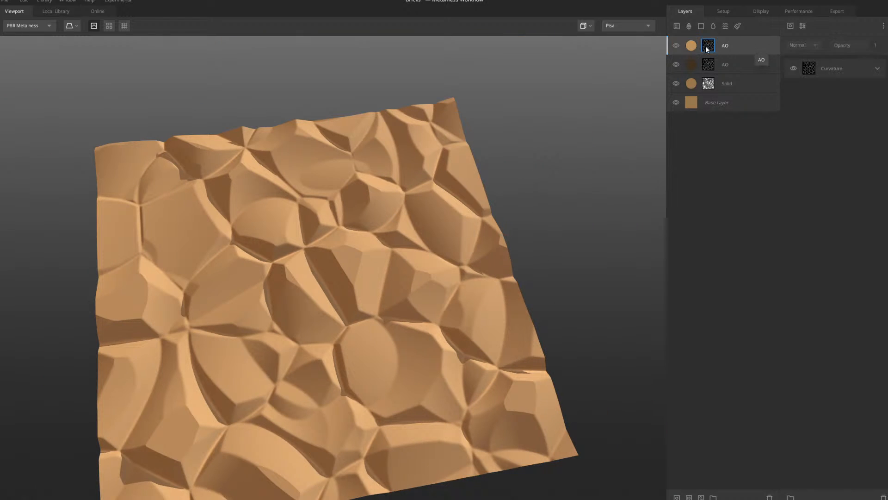
left_click(866, 72)
left_click(831, 92)
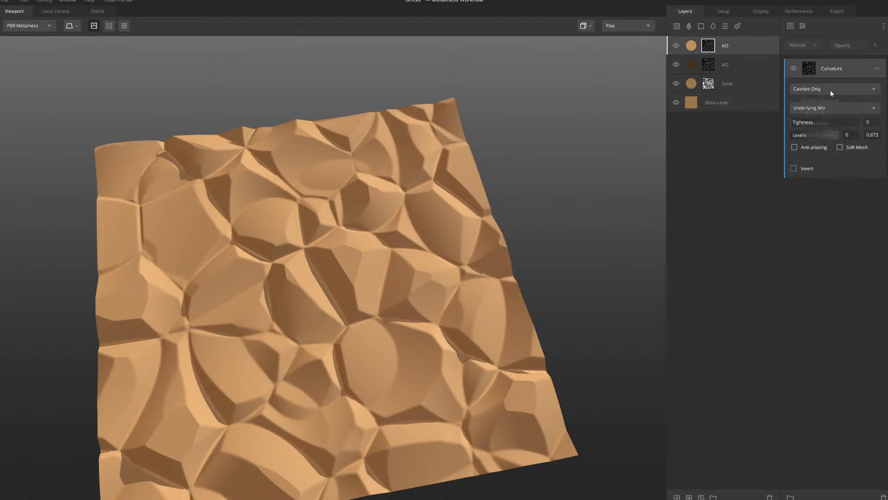
left_click(820, 112)
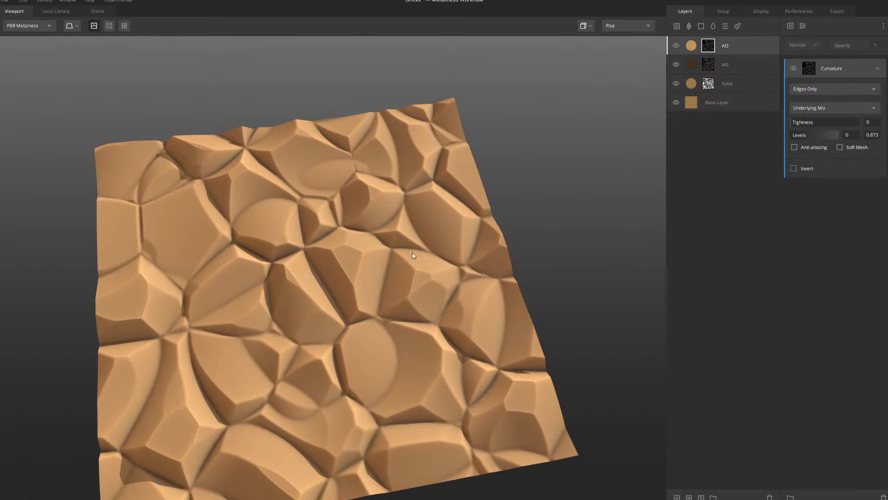
middle_click_drag(412, 253, 428, 212)
key("q")
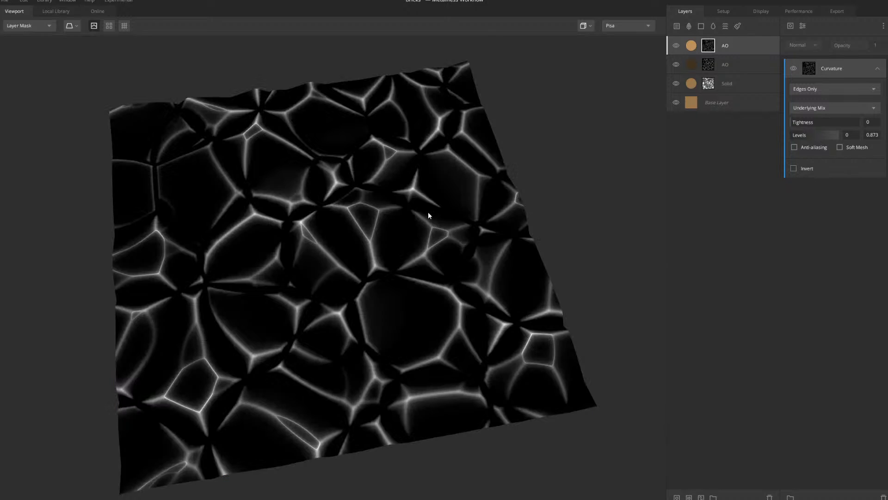
scroll(429, 215, "up", 3)
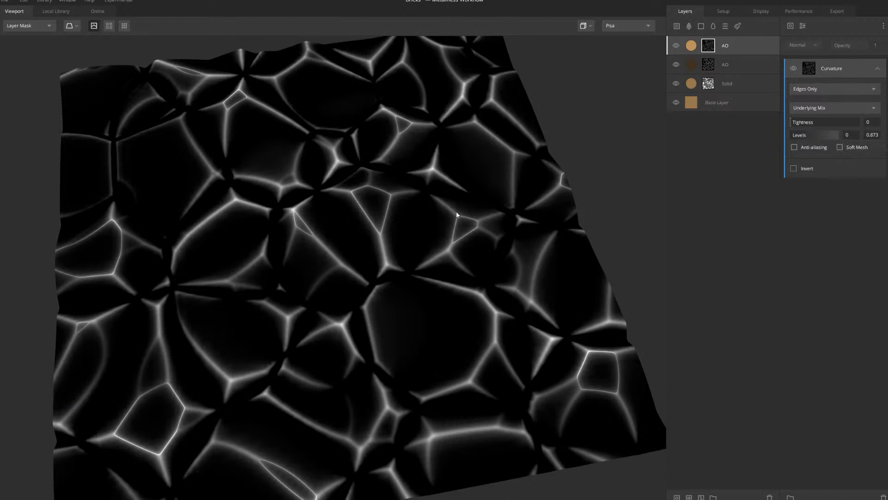
scroll(457, 211, "down", 2)
scroll(449, 239, "up", 1)
scroll(443, 258, "up", 2)
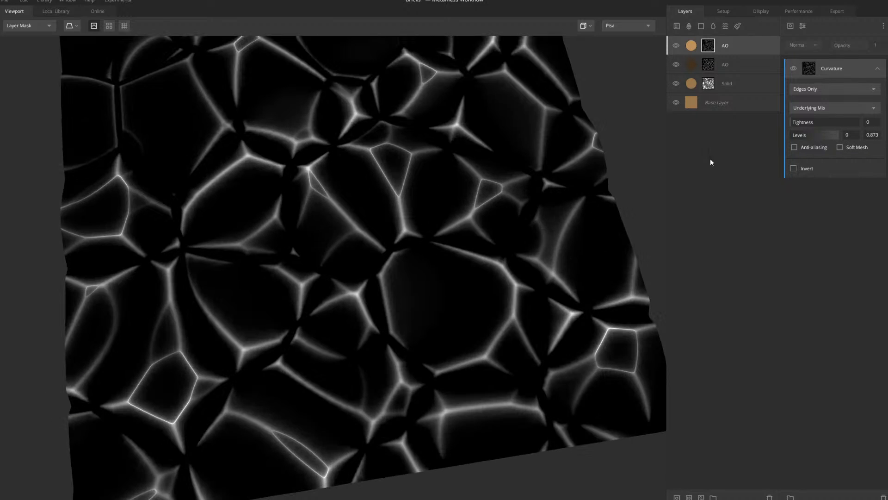
Try Default Curvature on the upper AO layer's mask with the levels narrowed to 0.175 and 0.587
left_click(827, 88)
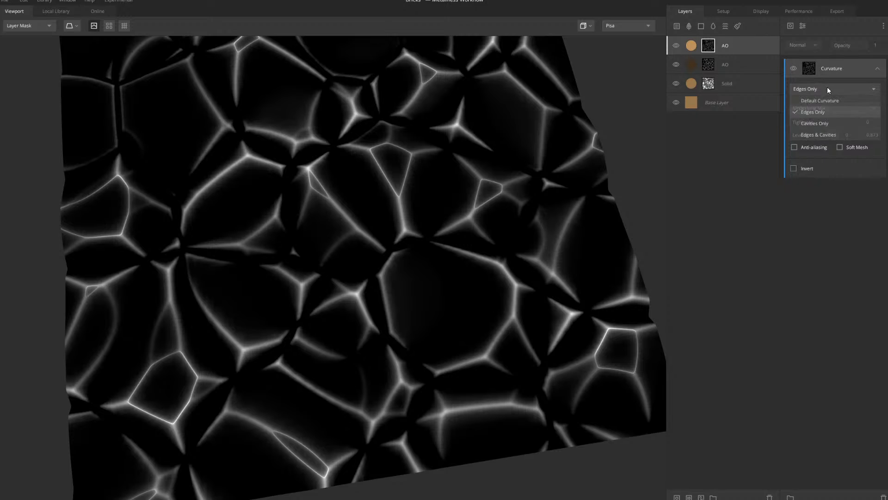
left_click(825, 96)
middle_click_drag(401, 244, 415, 248)
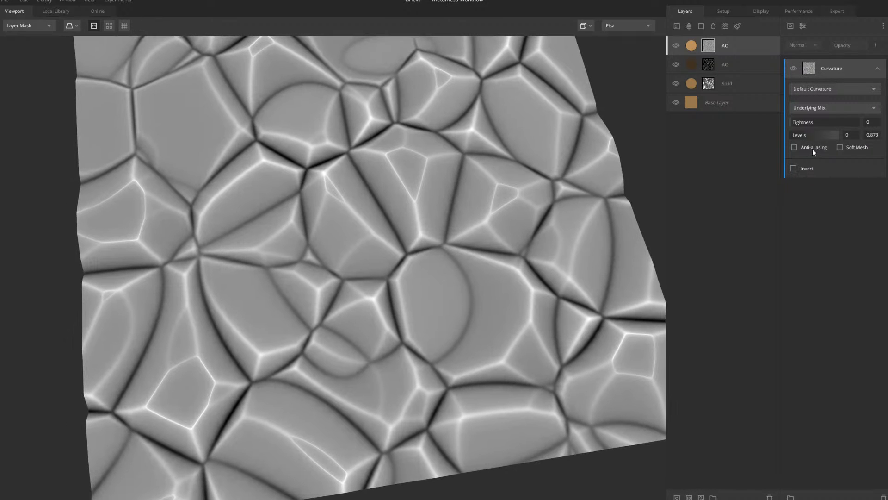
left_click_drag(792, 135, 819, 137)
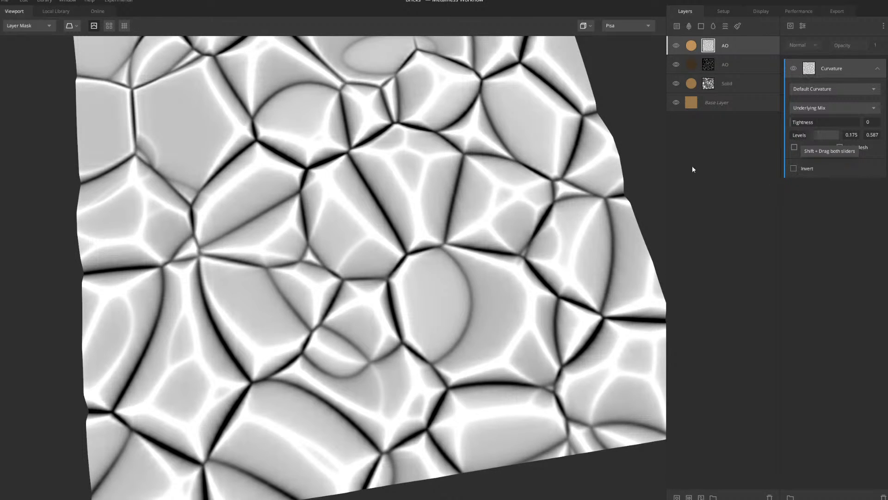
middle_click_drag(611, 166, 600, 155)
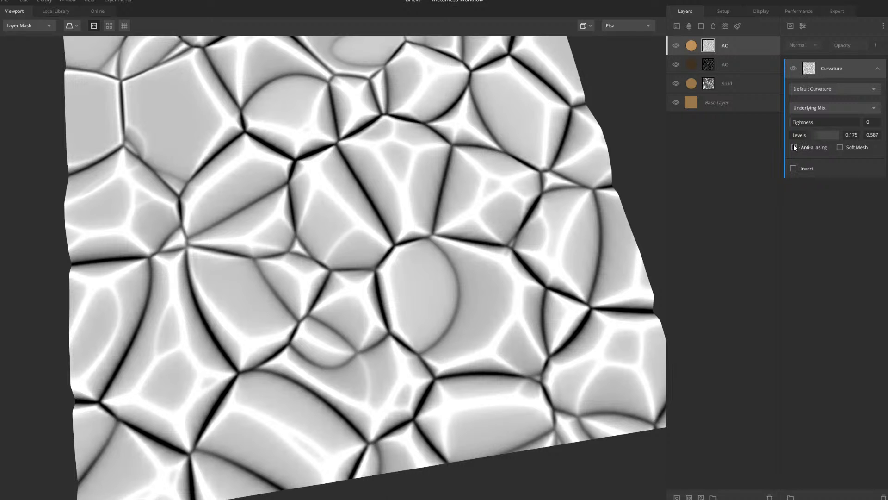
Try inverting the Curvature mask and lowering its upper level to 0.484
left_click(794, 168)
left_click_drag(446, 207, 427, 205)
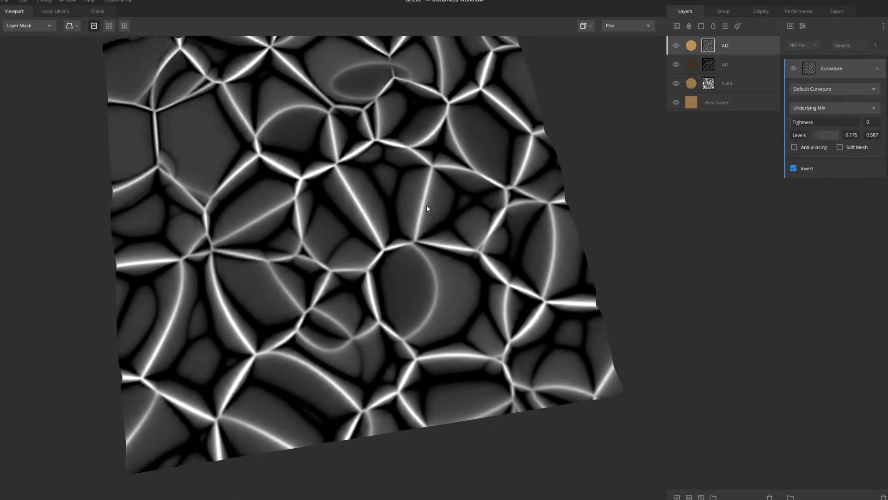
scroll(414, 183, "up", 2)
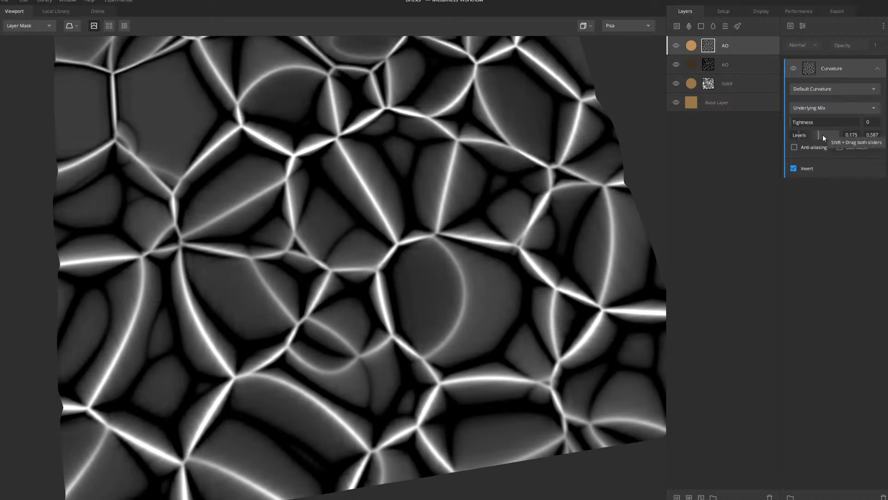
left_click_drag(823, 134, 814, 137)
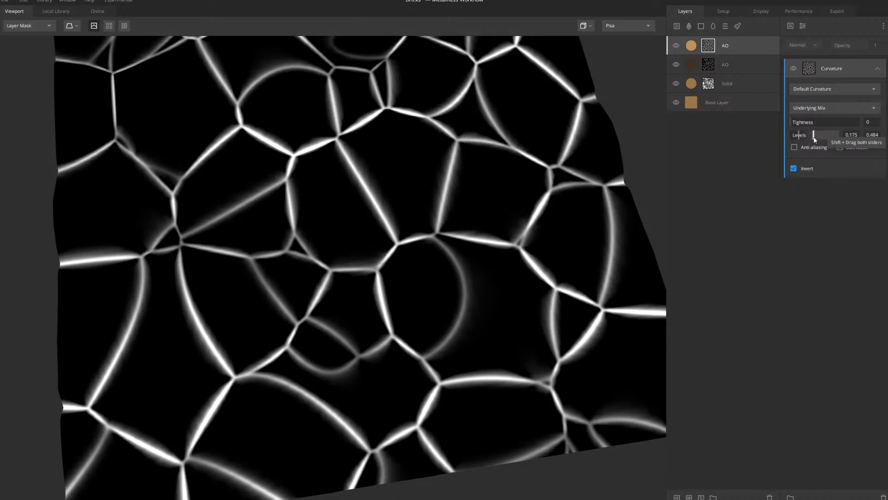
middle_click_drag(507, 195, 511, 216)
scroll(511, 217, "down", 2)
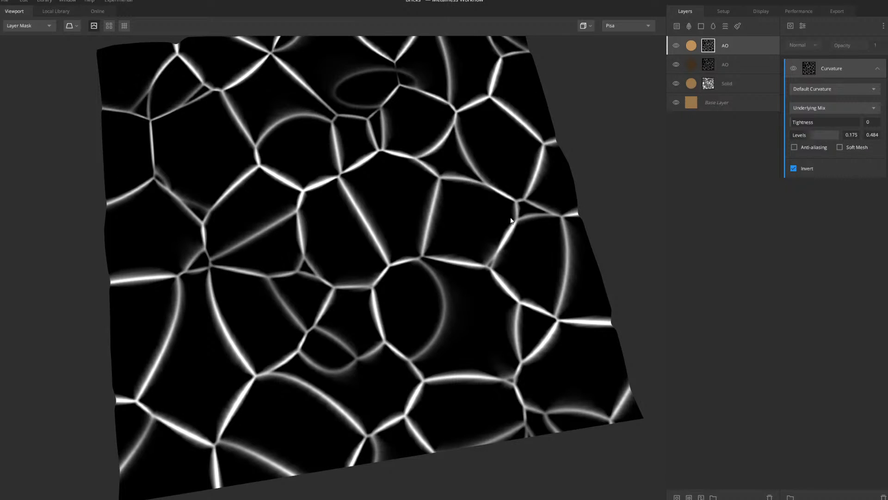
scroll(466, 222, "up", 2)
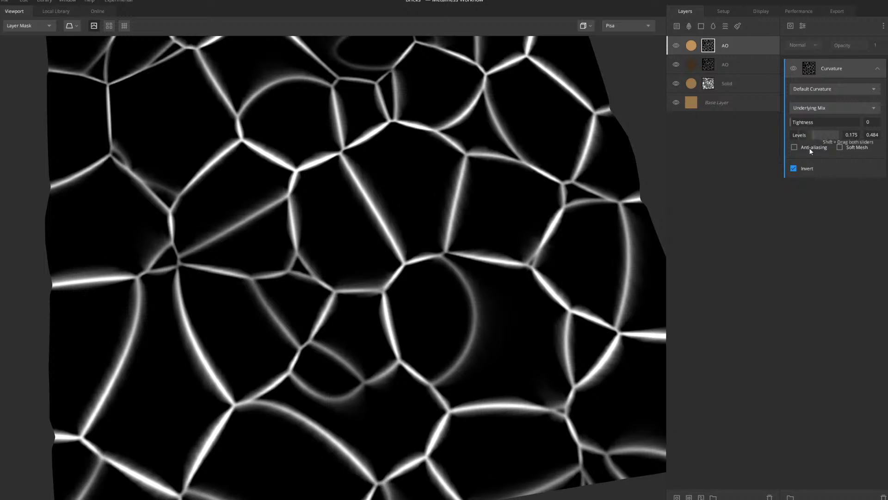
Turn off the mask inversion and return the Curvature mask to Edges Only
left_click(794, 169)
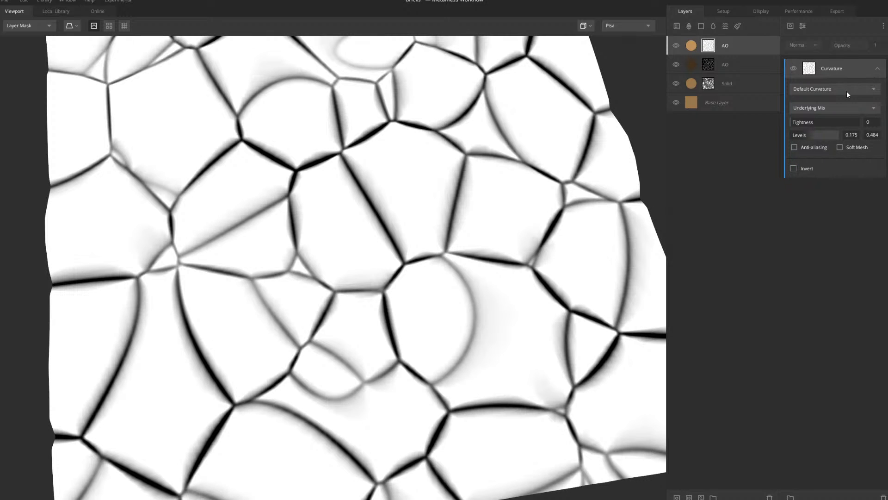
left_click(847, 91)
left_click(817, 120)
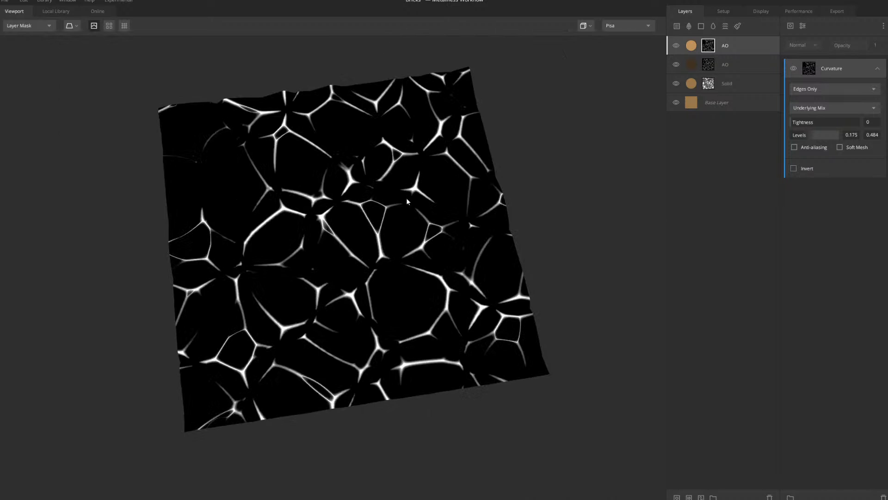
scroll(406, 198, "up", 3)
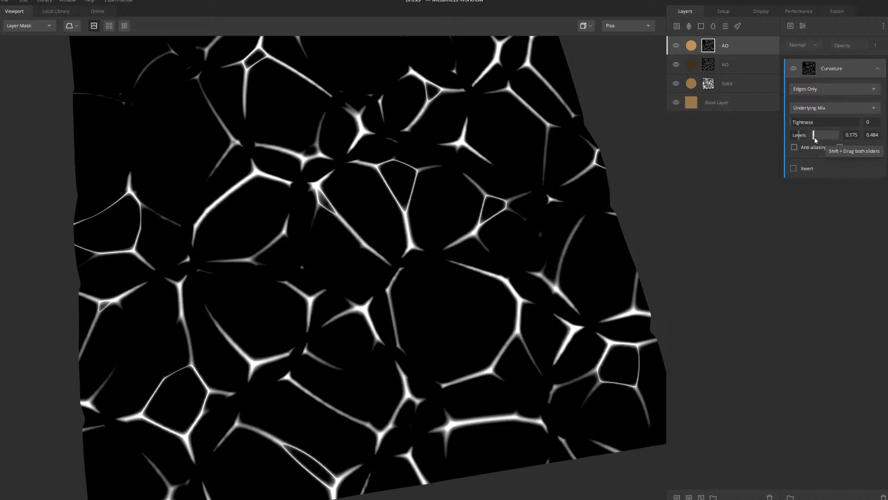
Set the Edges Only mask's levels to 0 and 0.563
left_click_drag(814, 137, 853, 132)
left_click_drag(799, 135, 786, 134)
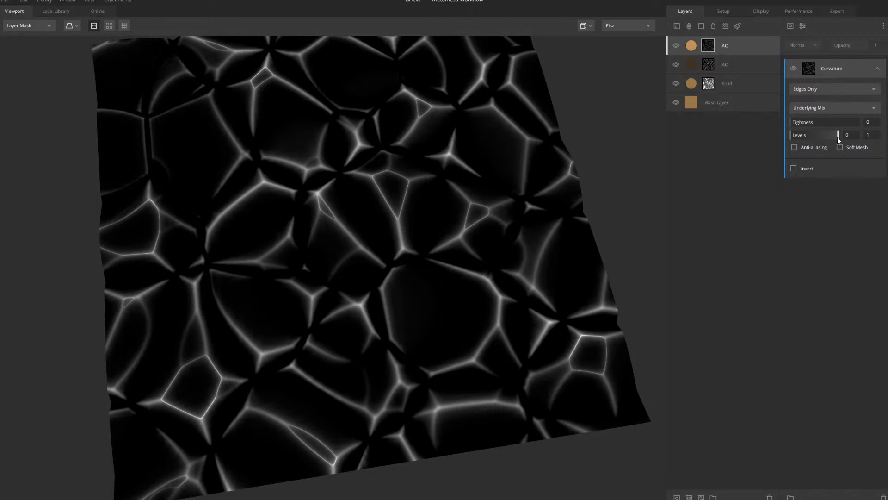
left_click_drag(837, 135, 816, 135)
middle_click_drag(461, 209, 453, 250)
scroll(481, 224, "down", 2)
Return to the full PBR Metalness view and examine the lightened edges up close and across the whole tile
key("m")
scroll(466, 269, "up", 3)
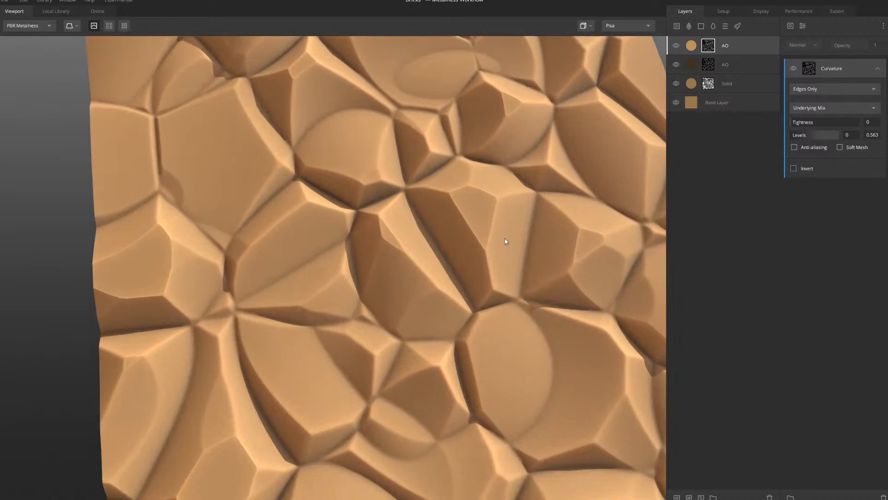
left_click_drag(505, 238, 433, 236)
scroll(504, 179, "down", 3)
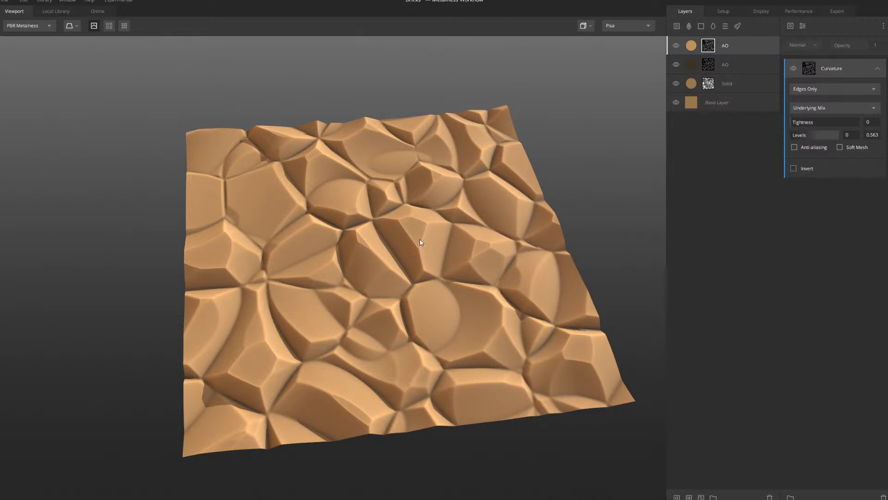
left_click_drag(485, 263, 445, 267)
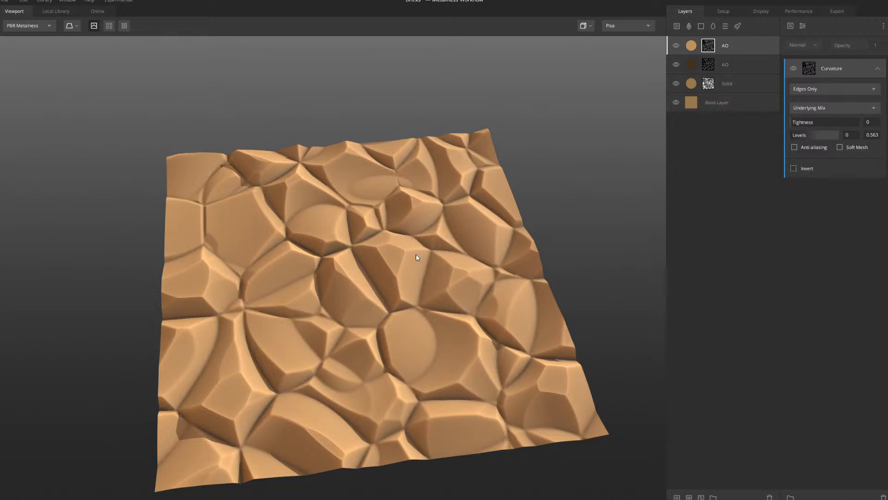
scroll(372, 244, "up", 5)
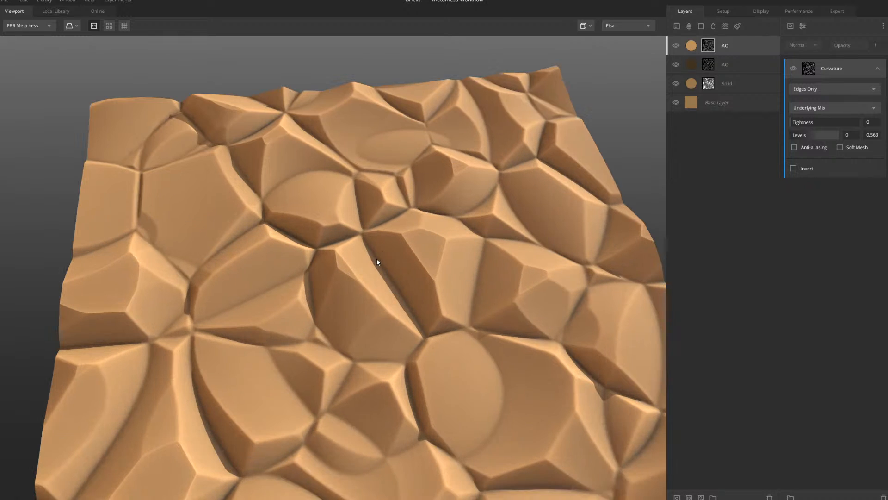
middle_click_drag(376, 256, 404, 247)
middle_click_drag(530, 241, 444, 227)
scroll(445, 227, "down", 2)
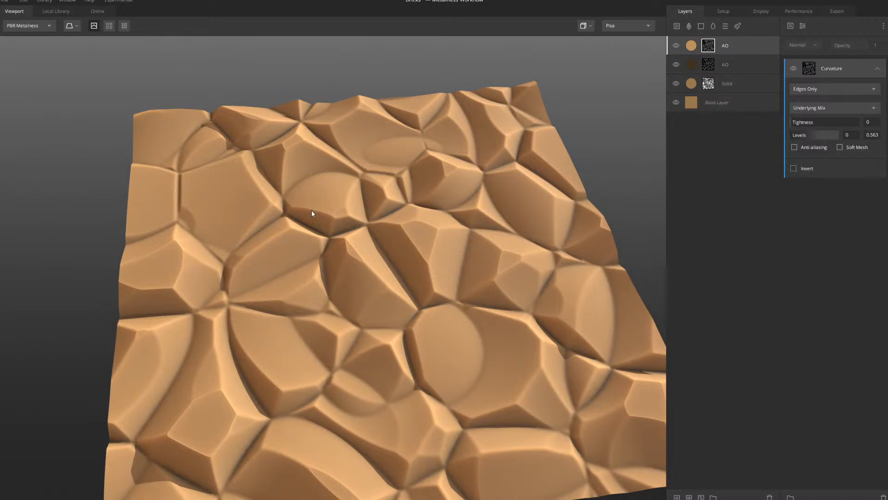
Lower the Worley noise frequency in the Solid layer's mask to 2.32
left_click(708, 85)
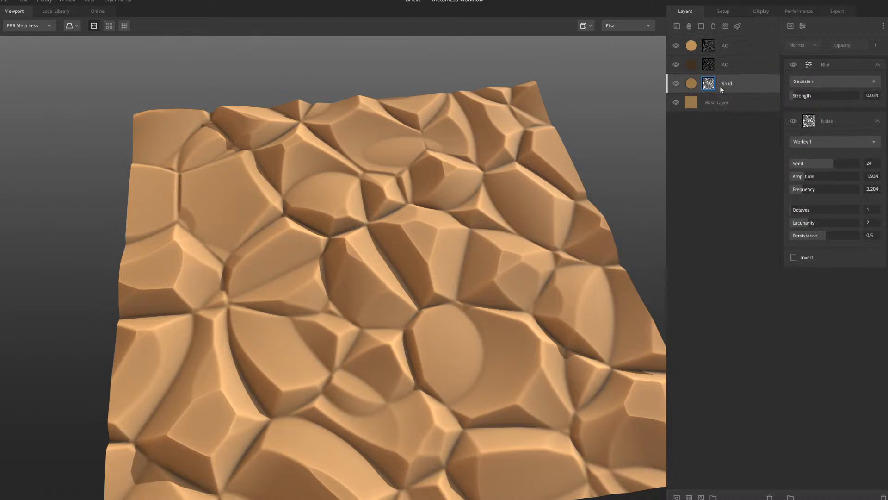
left_click(799, 191)
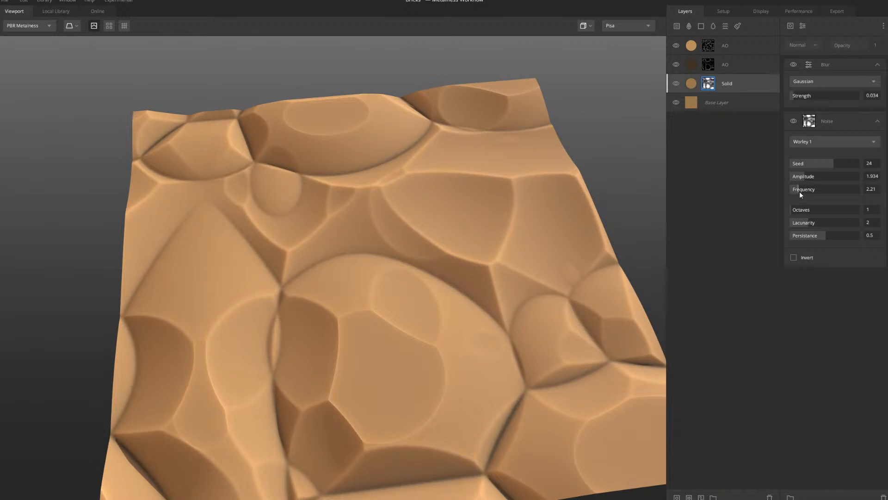
left_click(799, 192)
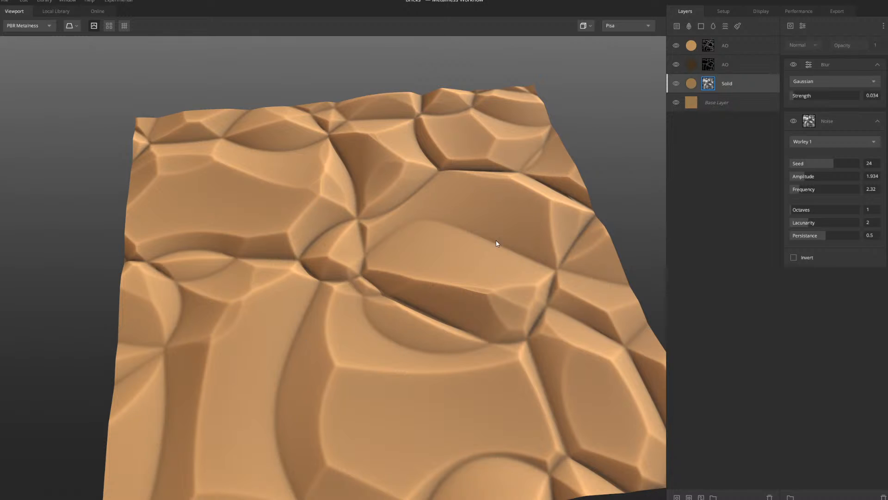
Duplicate the topmost AO layer that lightens the edges
scroll(418, 248, "down", 5)
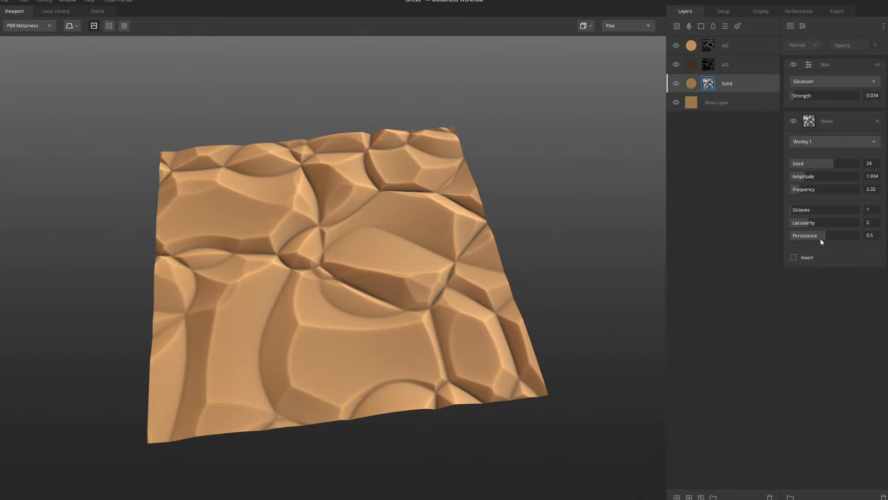
left_click(692, 48)
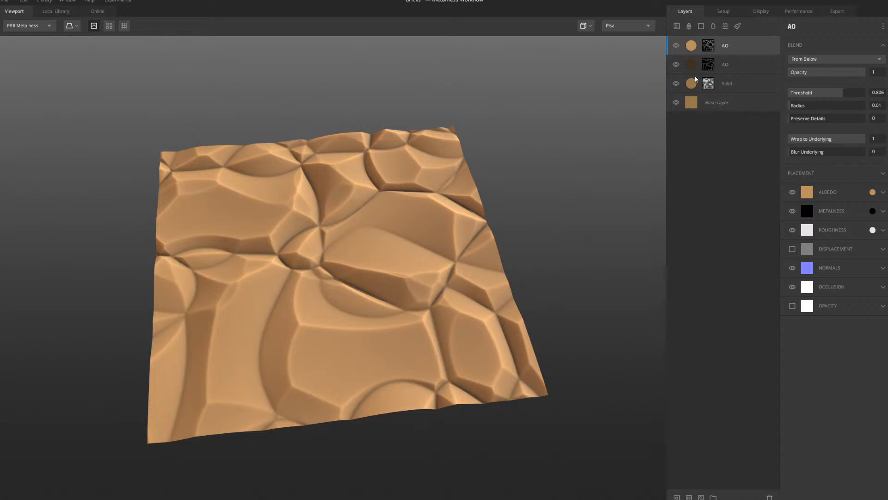
right_click(693, 46)
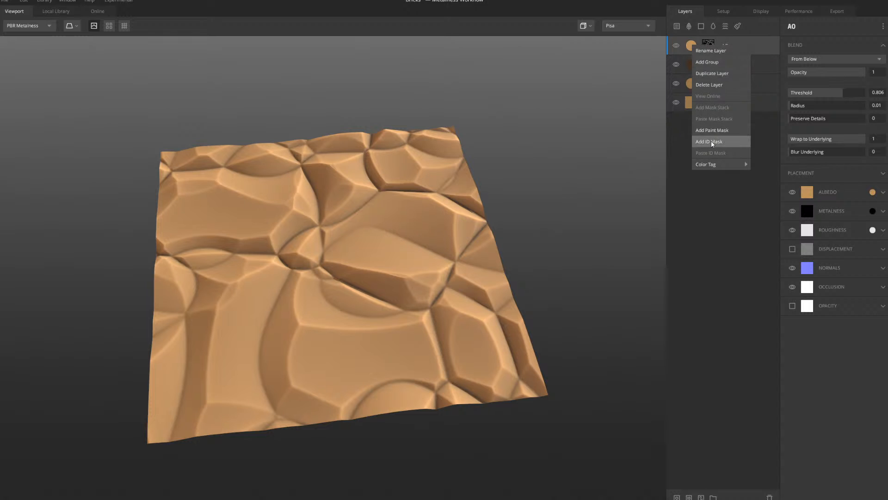
left_click(712, 73)
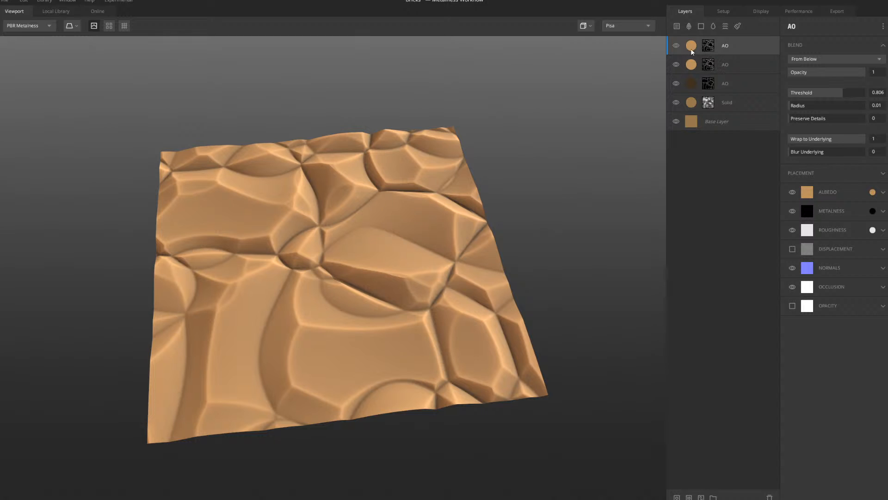
Delete the mask stack from the duplicated AO layer so its colour covers the whole surface
scroll(349, 304, "up", 5)
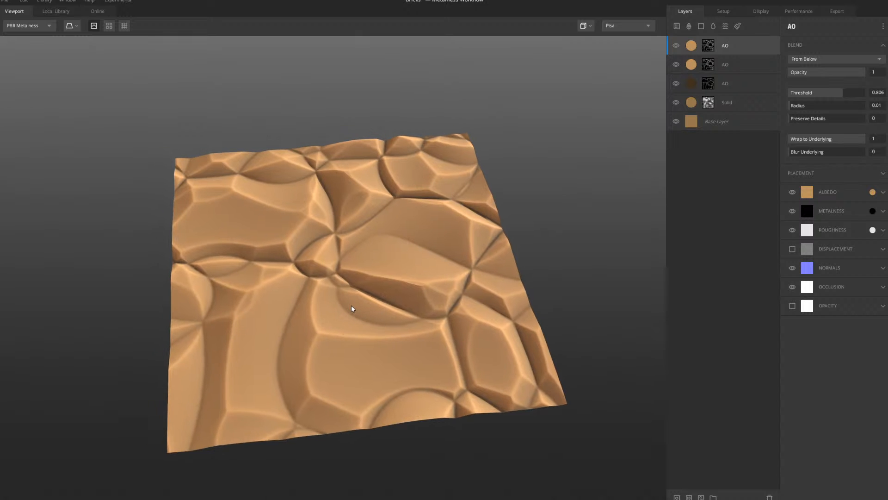
scroll(357, 227, "down", 5)
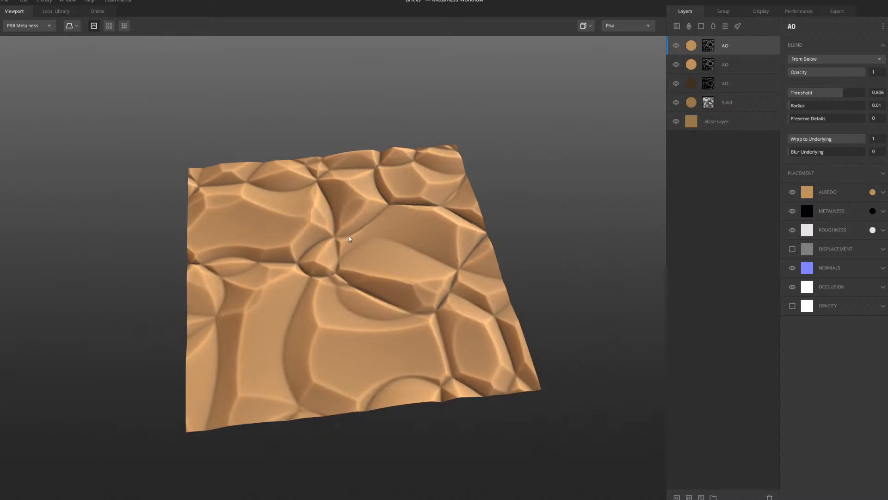
scroll(354, 235, "up", 5)
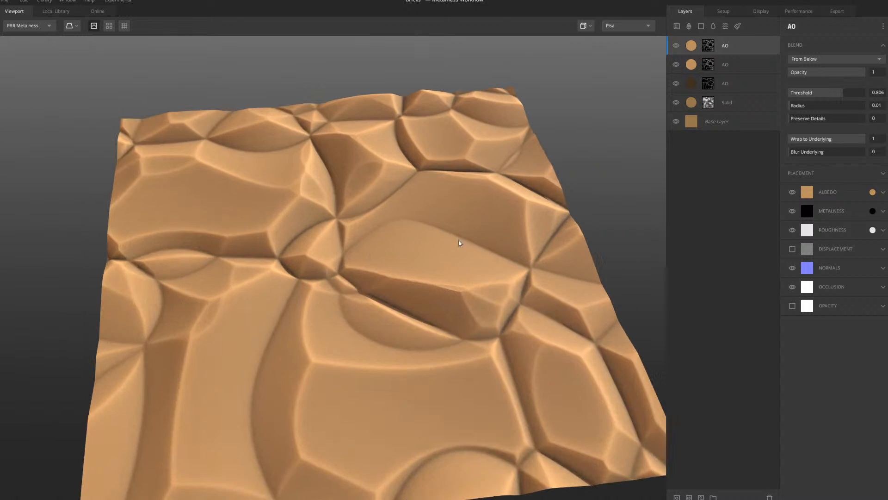
right_click(706, 47)
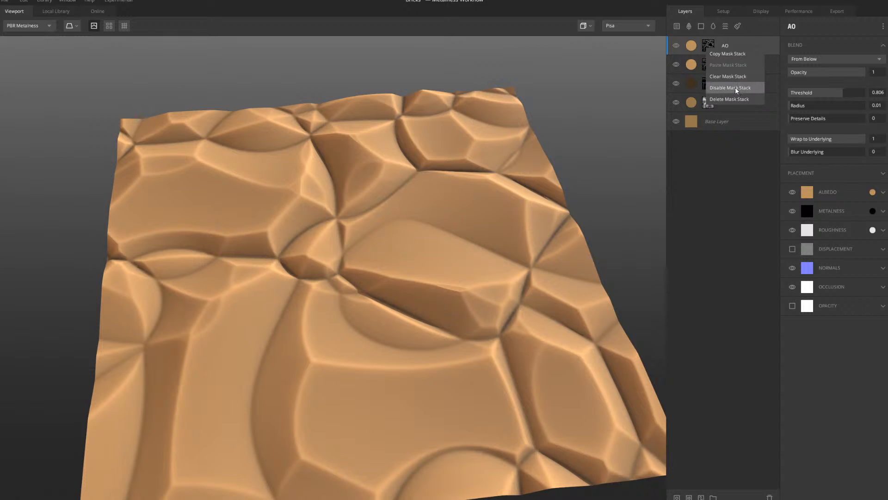
left_click(734, 99)
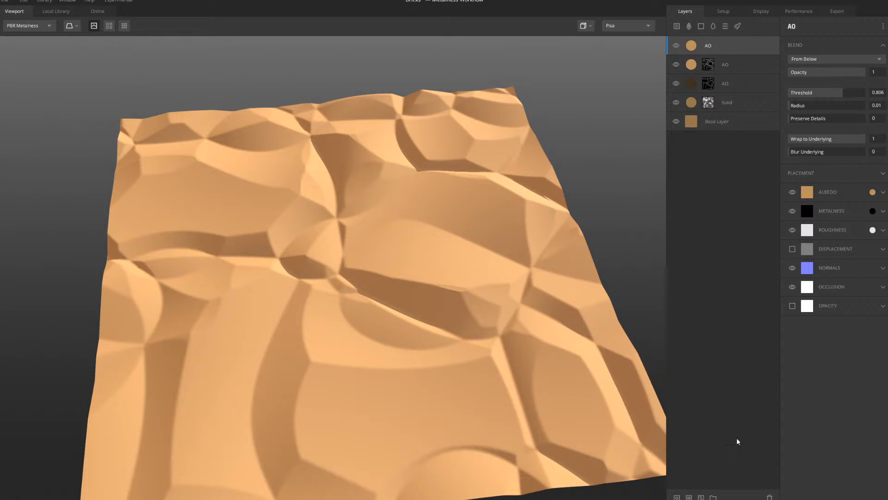
Change the duplicated layer's albedo to a deeper, more saturated orange, hex 9E602D, and apply it
left_click(873, 191)
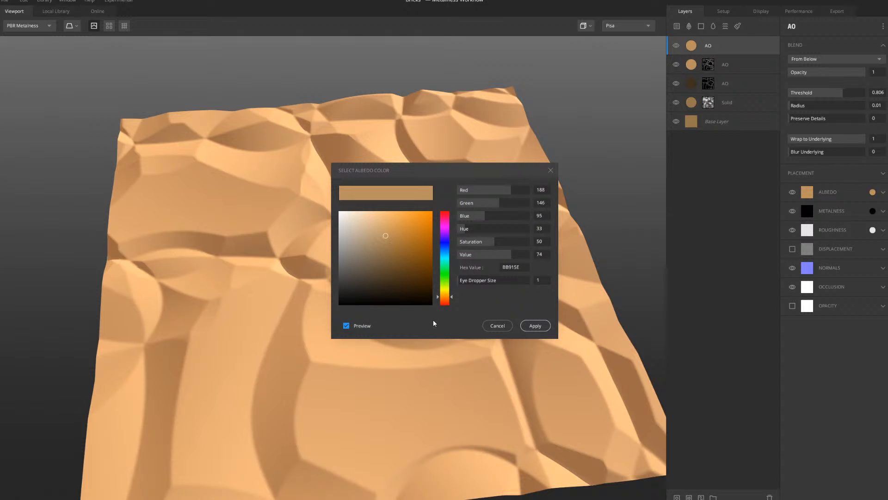
left_click(452, 299)
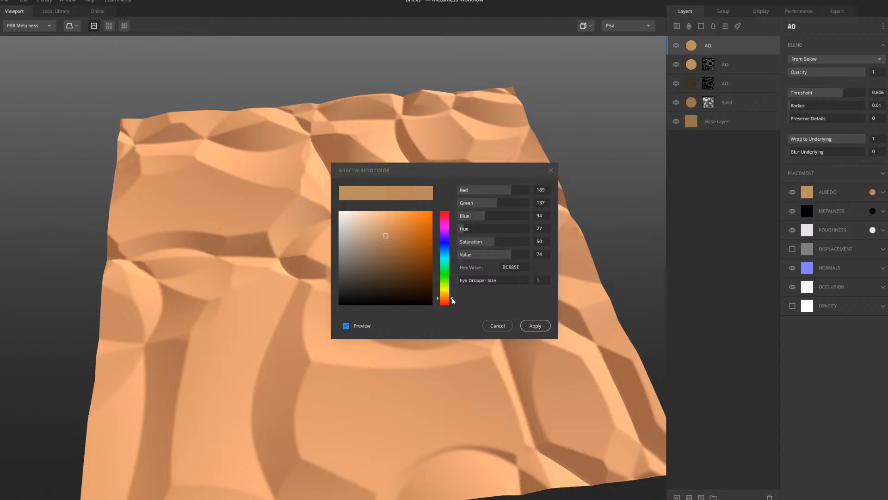
left_click_drag(377, 245, 406, 247)
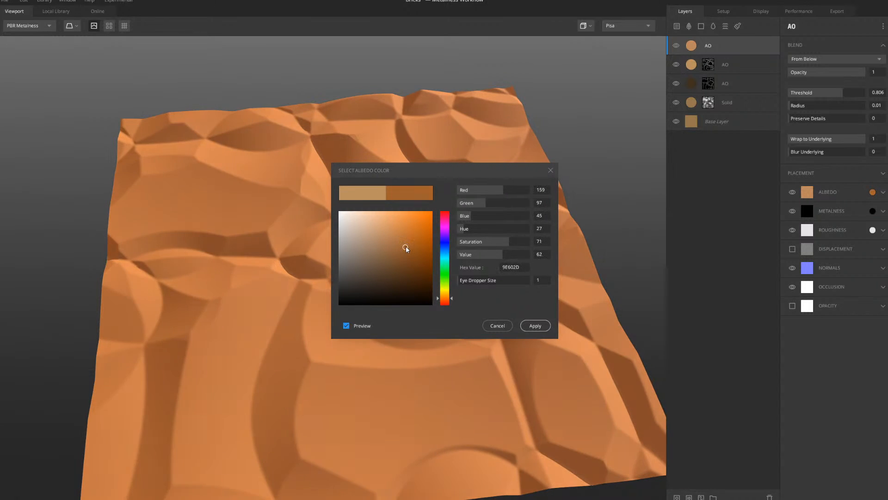
left_click(535, 325)
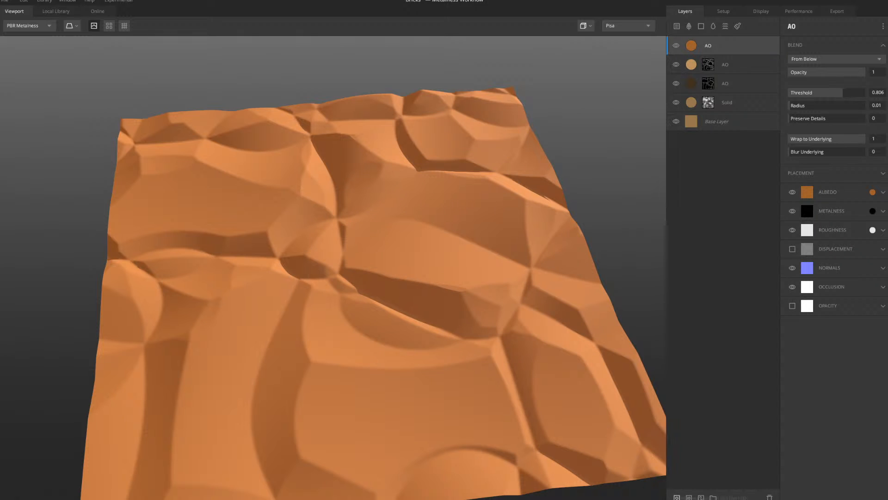
Add a new mask stack with a Perlin noise to the orange layer
left_click(677, 498)
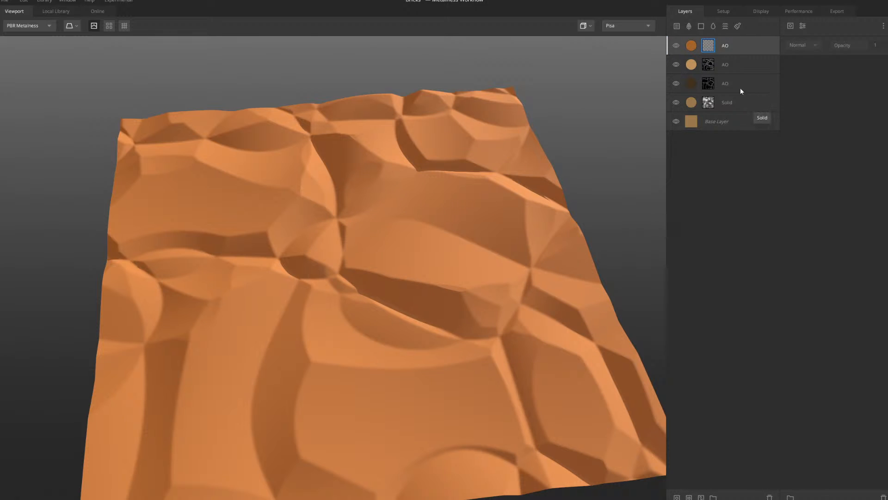
left_click(790, 25)
mouse_move(808, 61)
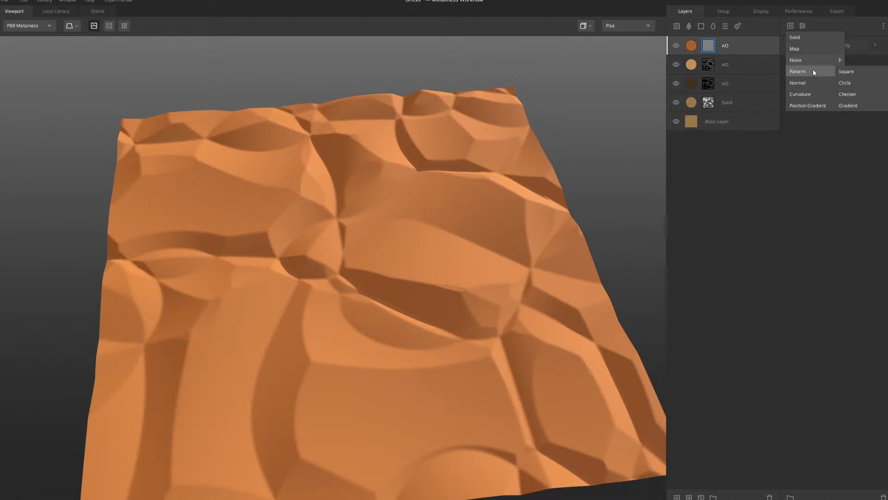
left_click(845, 72)
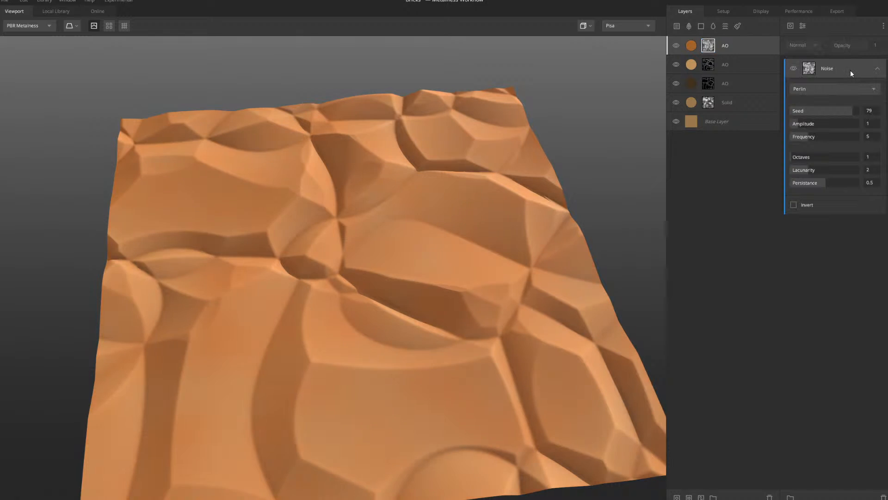
scroll(463, 202, "down", 3)
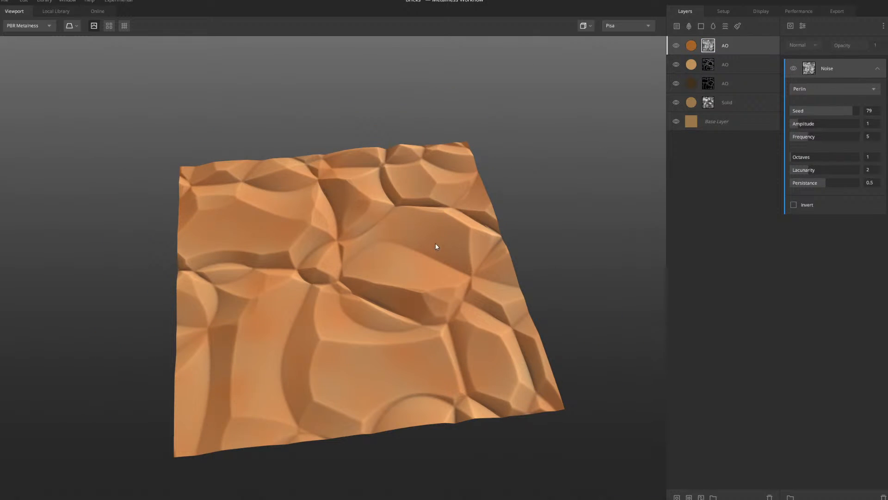
Preview the layer mask and set the Perlin noise frequency to 2.32 and amplitude to 3.204
left_click_drag(436, 247, 445, 273)
key("m")
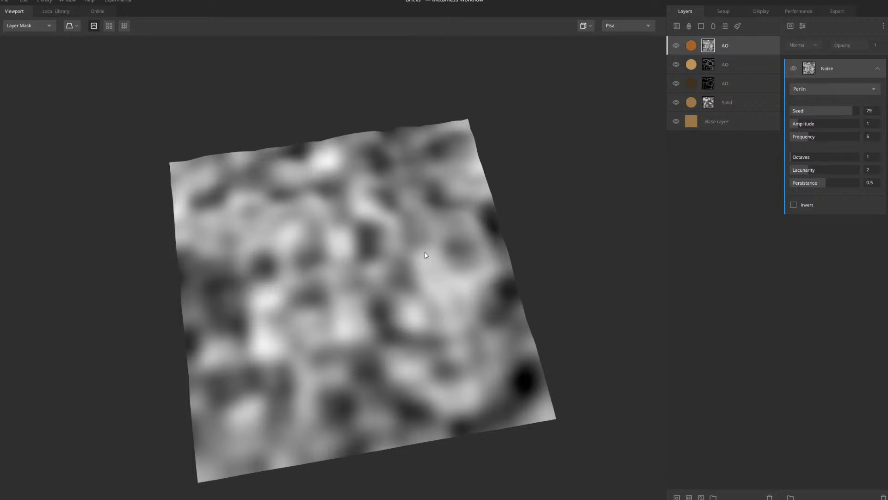
scroll(426, 253, "up", 2)
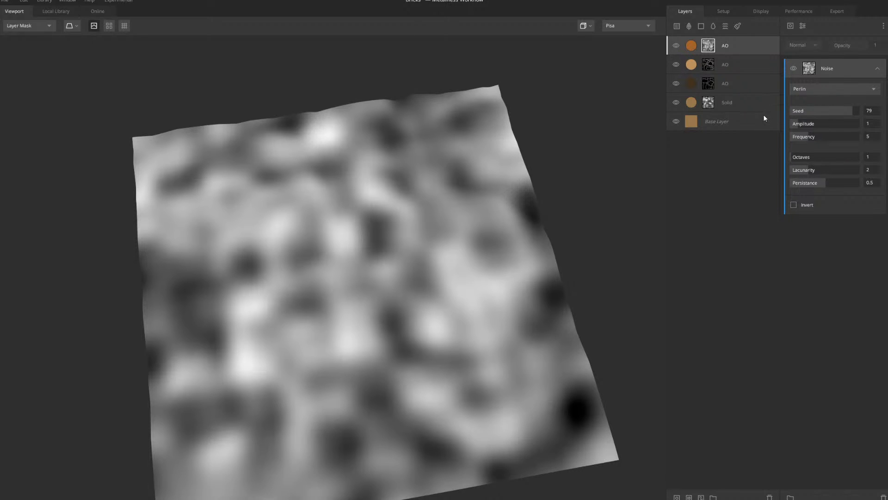
key("m")
key("m")
middle_click_drag(469, 211, 436, 184)
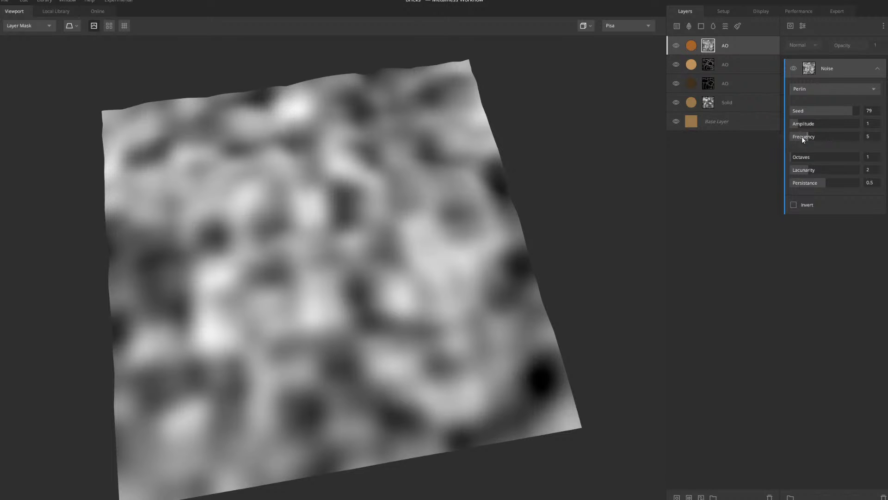
mouse_move(809, 139)
left_mouse_down()
mouse_move(800, 138)
mouse_move(812, 124)
mouse_move(798, 137)
mouse_move(812, 124)
left_mouse_up()
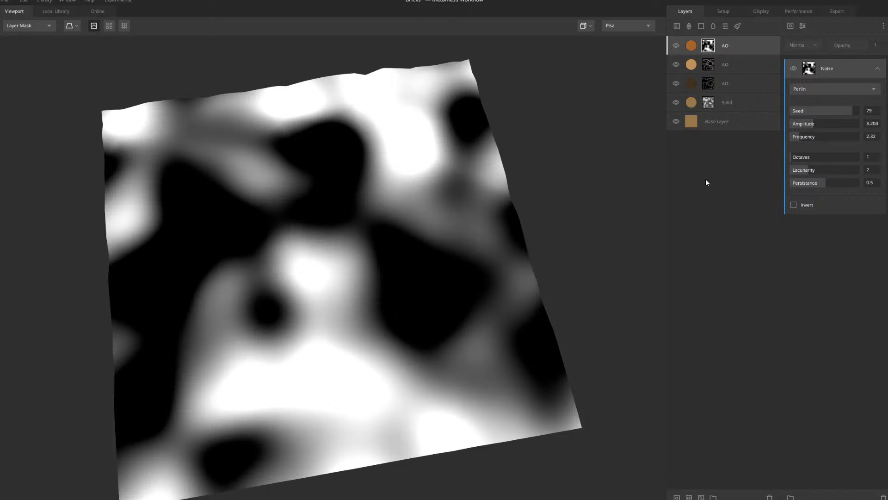
left_click_drag(550, 199, 511, 184)
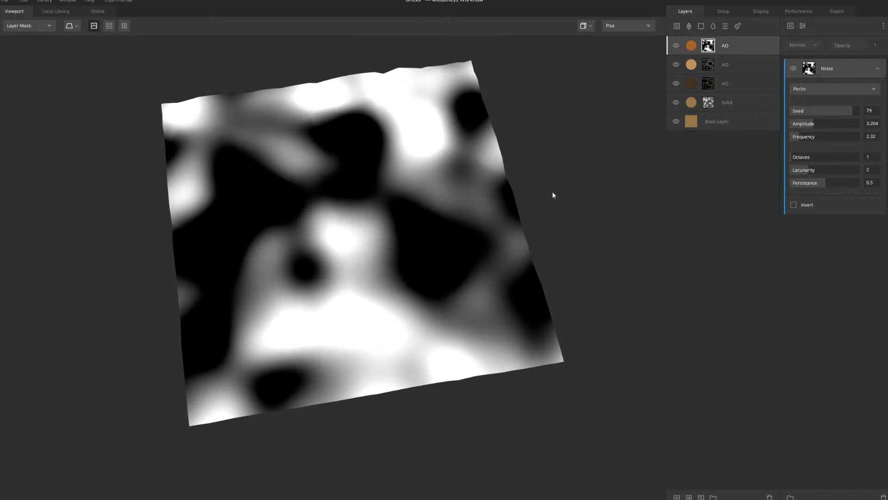
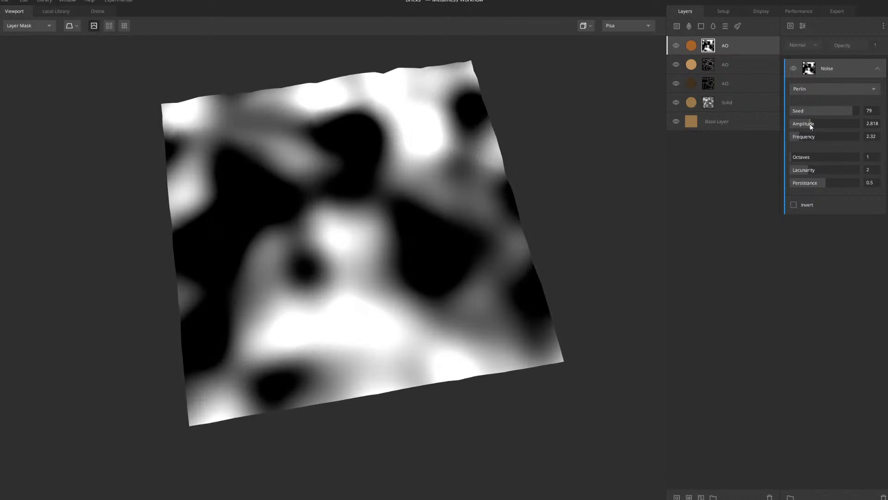
Lower the Perlin noise amplitude to 2.376 and return to the full PBR Metalness view
left_click_drag(810, 124, 807, 123)
middle_click_drag(422, 230, 437, 246)
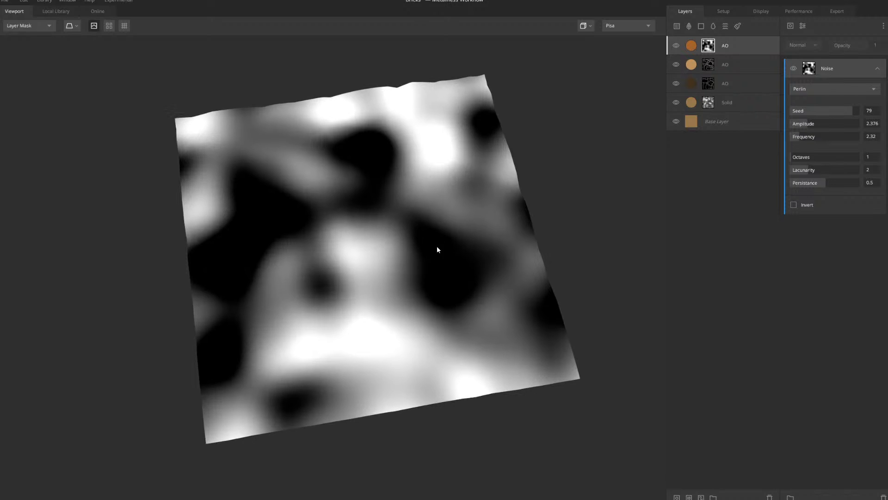
key("m")
scroll(429, 254, "up", 2)
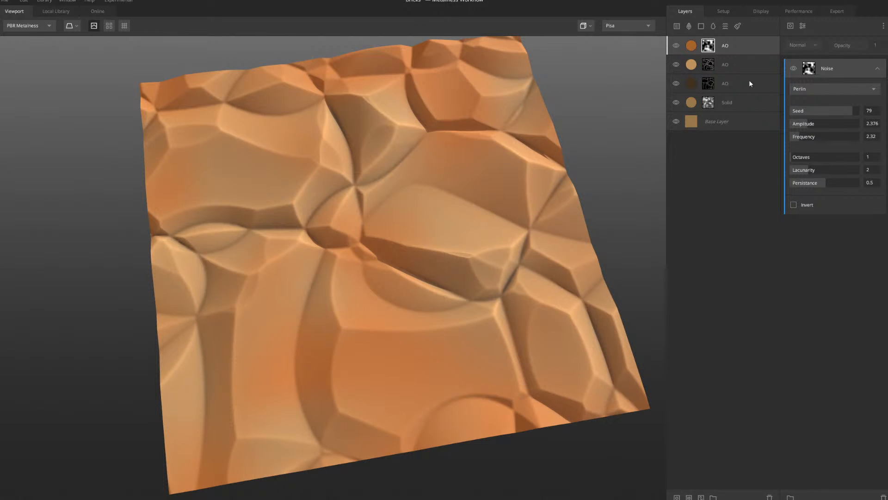
Add a Posterize adjustment above the Perlin noise in the mask and inspect the hard-edged orange patches
left_click(802, 26)
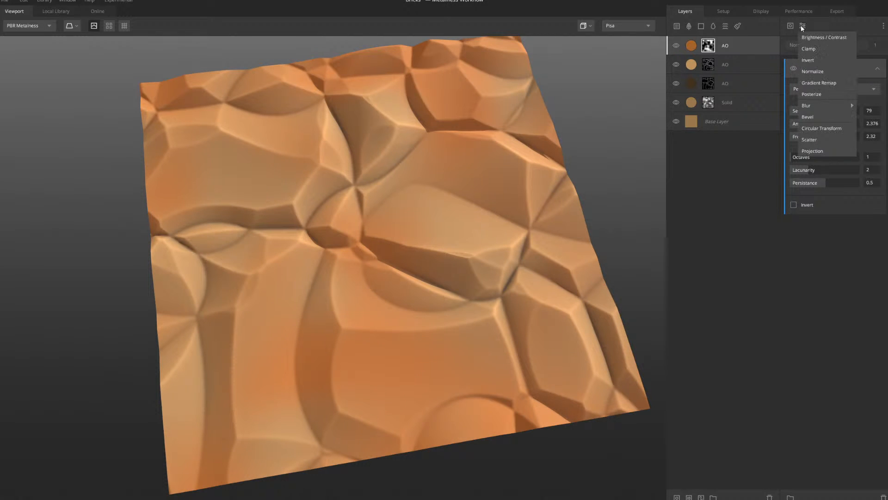
mouse_move(815, 106)
left_click(811, 93)
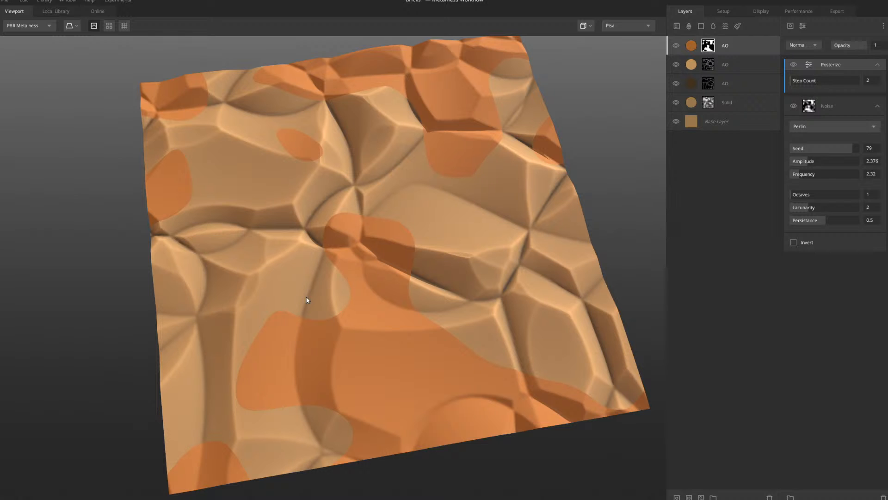
left_click_drag(306, 300, 383, 259)
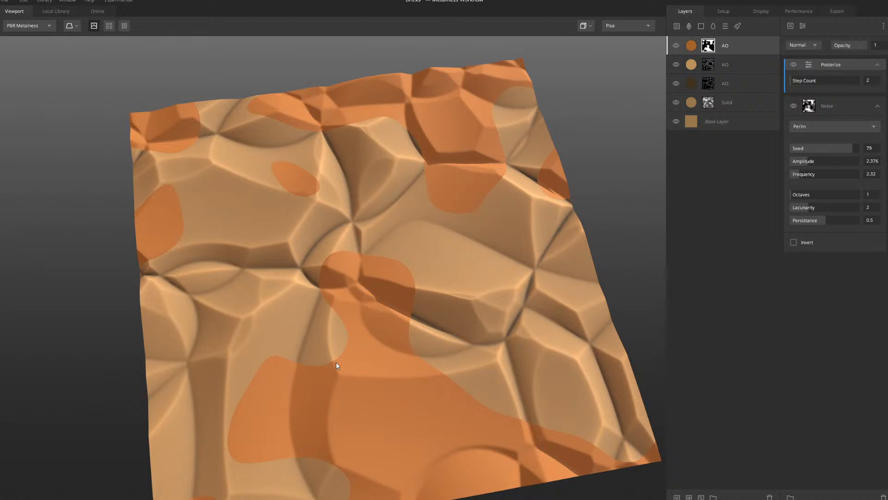
left_click_drag(336, 362, 262, 395)
left_click_drag(345, 365, 379, 235)
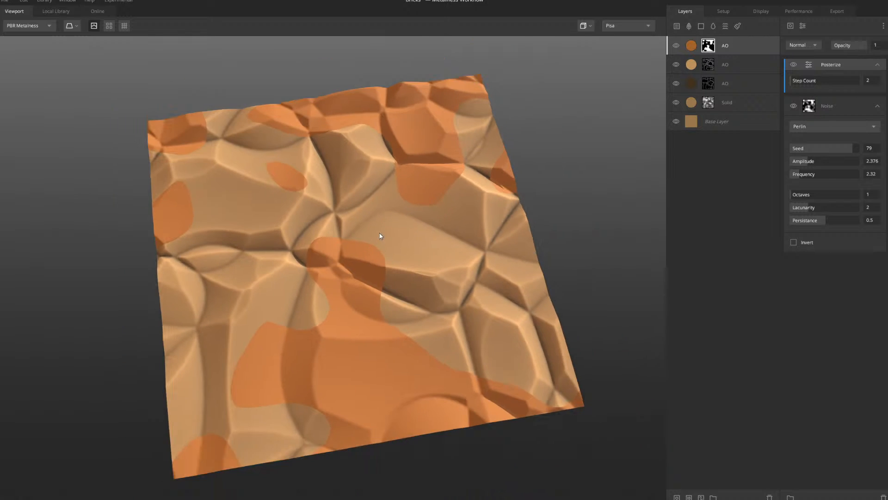
scroll(379, 232, "up", 3)
Raise the Posterize step count to 5 to soften the orange patches
left_click_drag(798, 80, 815, 81)
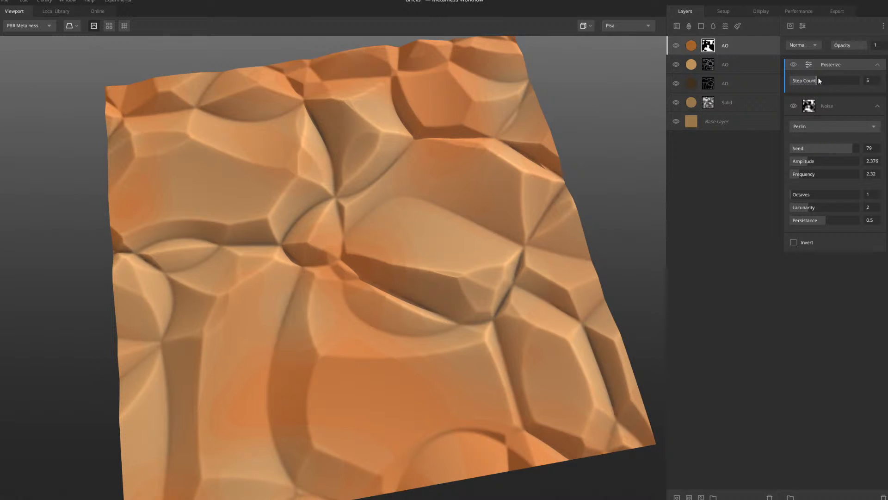
scroll(460, 182, "down", 3)
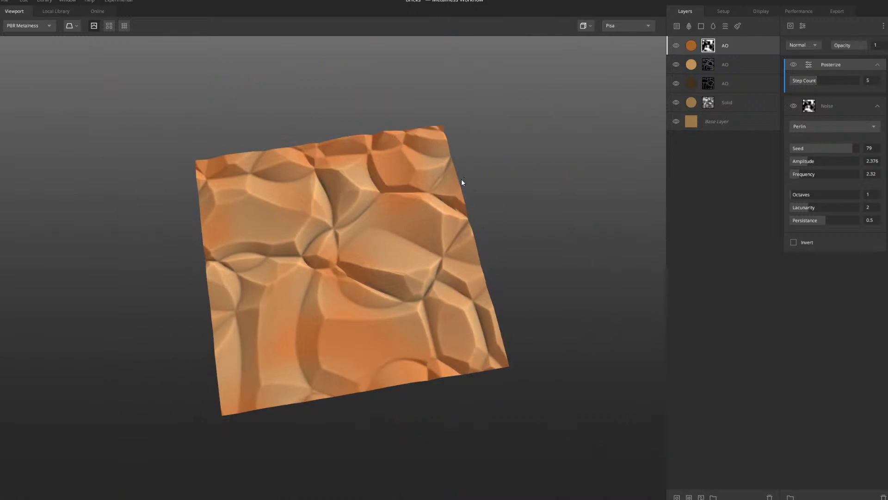
scroll(454, 192, "up", 2)
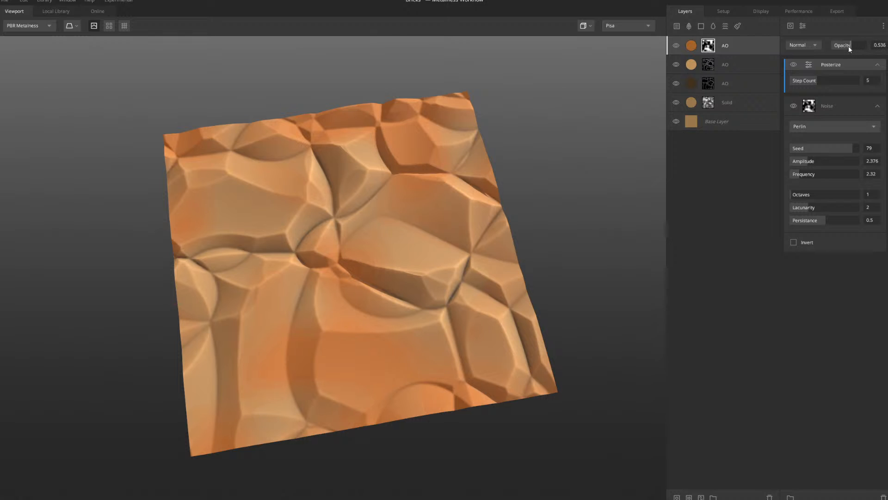
Reduce the orange layer's blend opacity to 0.483 and check the blended colour variation across the tile
left_click_drag(856, 42, 870, 44)
left_click(693, 46)
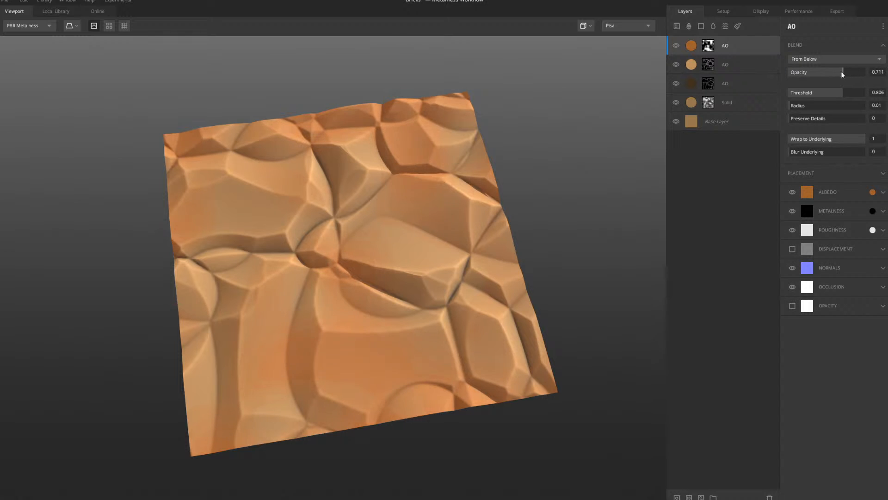
left_click_drag(842, 74, 829, 76)
scroll(322, 217, "down", 4)
middle_click_drag(328, 216, 375, 197)
scroll(376, 198, "up", 2)
left_click_drag(392, 225, 404, 230)
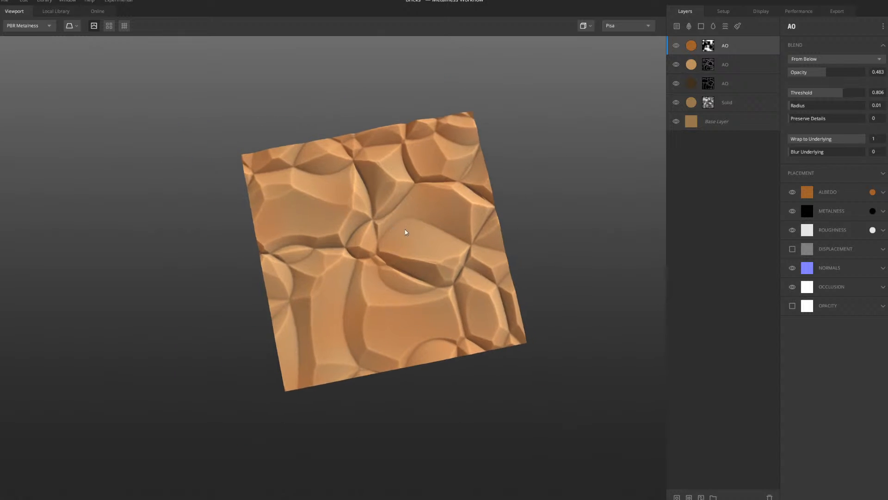
scroll(419, 224, "up", 4)
scroll(422, 223, "down", 3)
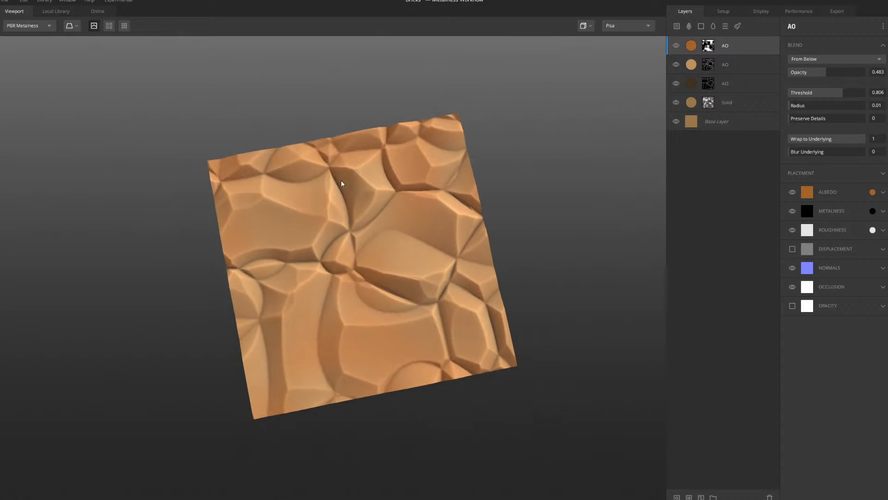
Examine the colour variation with the material repeated as tiles, and return to the single-tile view
left_click(109, 26)
left_click_drag(376, 268, 453, 193)
scroll(364, 240, "up", 6)
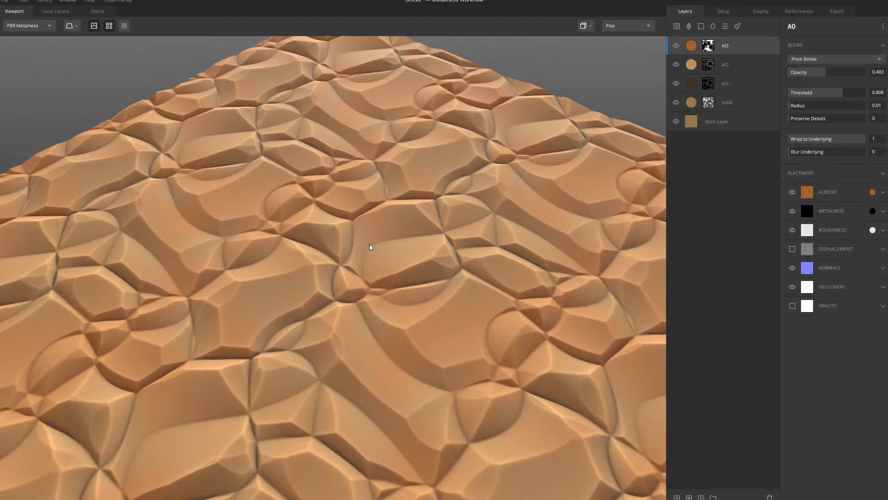
left_click_drag(370, 247, 342, 245)
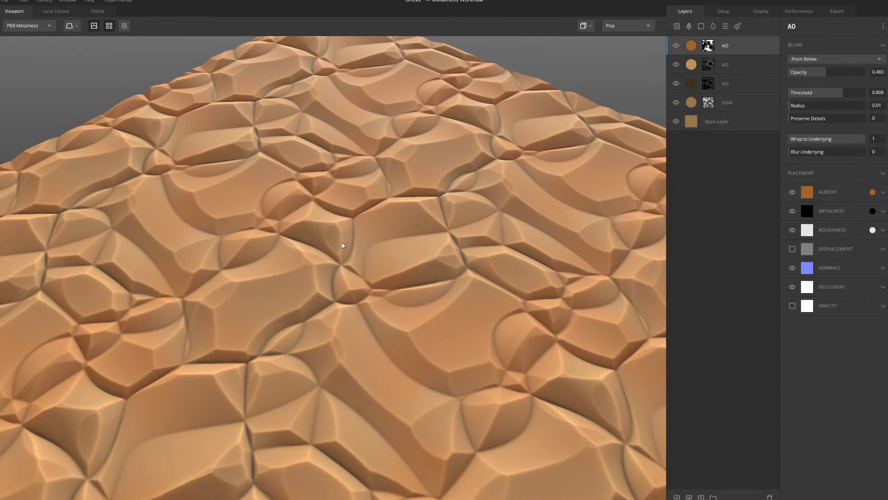
left_click(109, 28)
left_click_drag(284, 186, 523, 204)
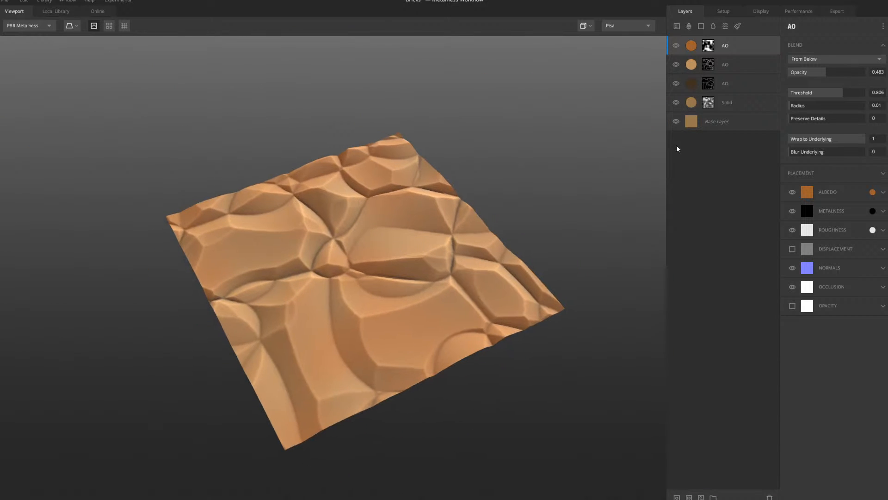
Duplicate the noise-masked Solid layer and show the material repeated as tiles
left_click(693, 106)
right_click(698, 107)
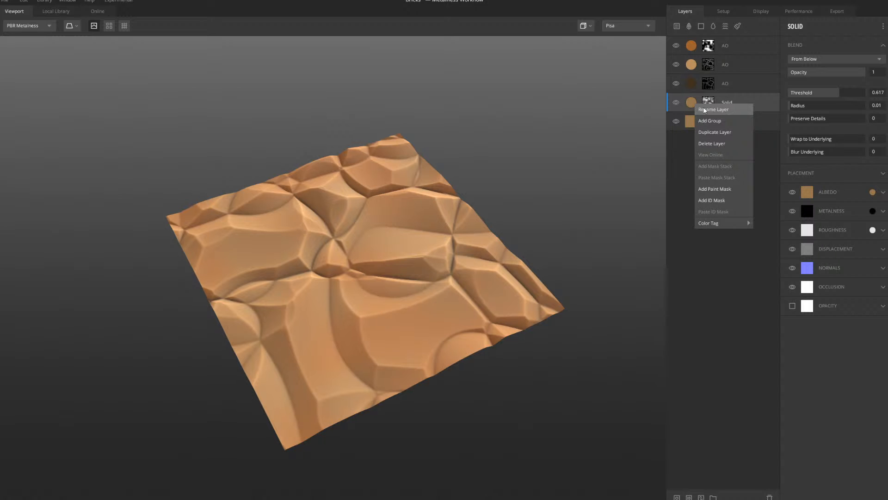
left_click(715, 131)
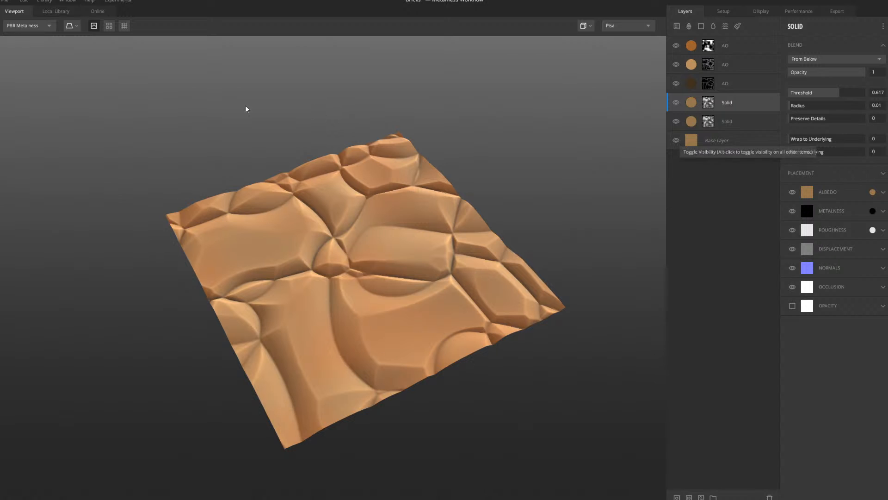
left_click(110, 28)
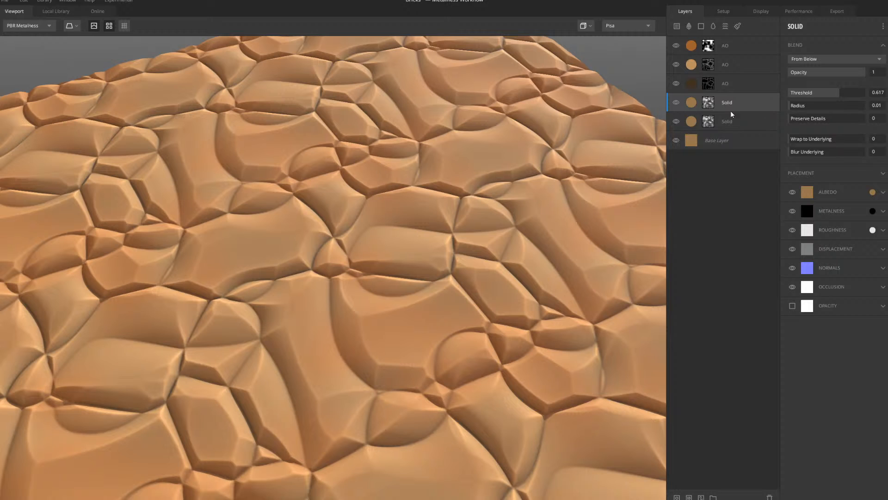
left_click(707, 106)
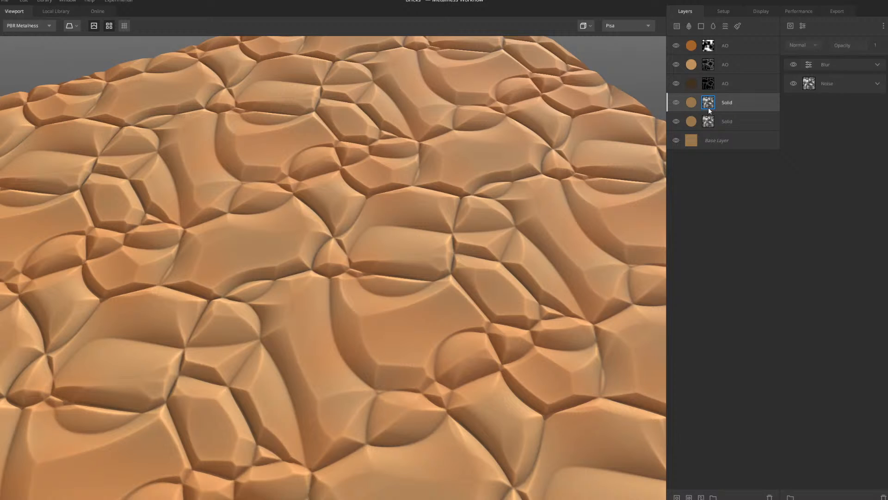
left_click(694, 104)
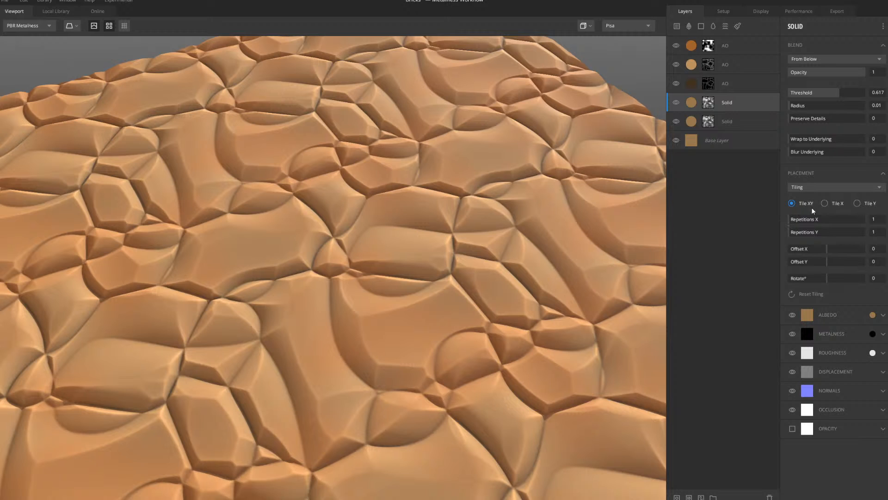
Try offsetting the duplicated Solid layer by -0.463 in X and -0.214 in Y, and delete that duplicate
mouse_move(826, 249)
left_mouse_down()
mouse_move(839, 251)
mouse_move(809, 248)
mouse_move(848, 259)
mouse_move(815, 260)
mouse_move(839, 262)
left_mouse_up()
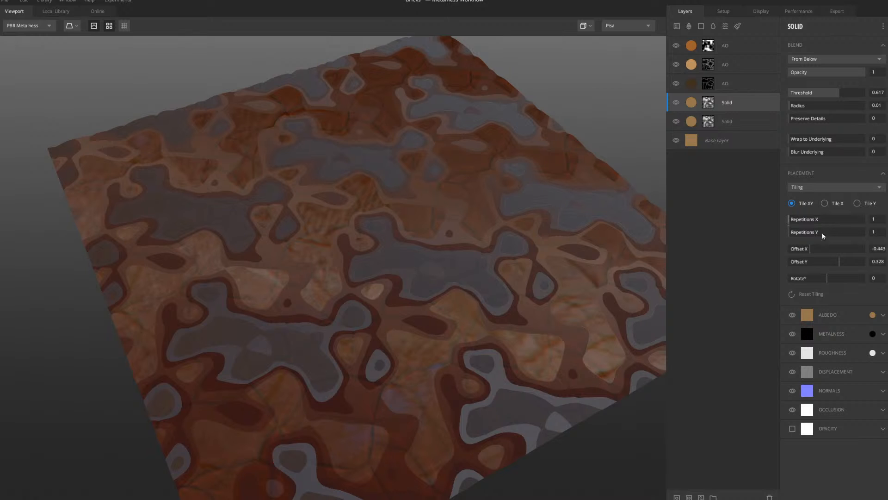
left_click(825, 249)
mouse_move(829, 249)
left_mouse_down()
mouse_move(809, 248)
mouse_move(819, 261)
left_mouse_up()
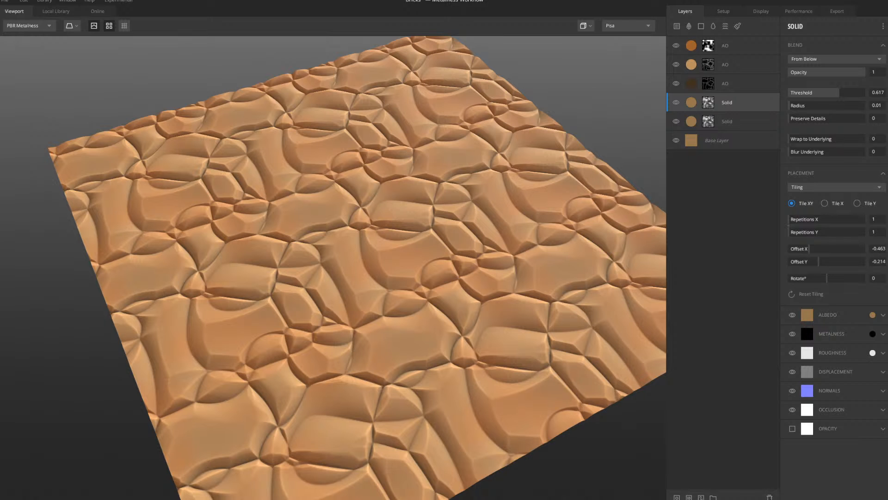
key("Delete")
Examine the repetition of the tiled material, and inspect the surface detail closely on a single tile
left_click_drag(445, 133, 395, 165)
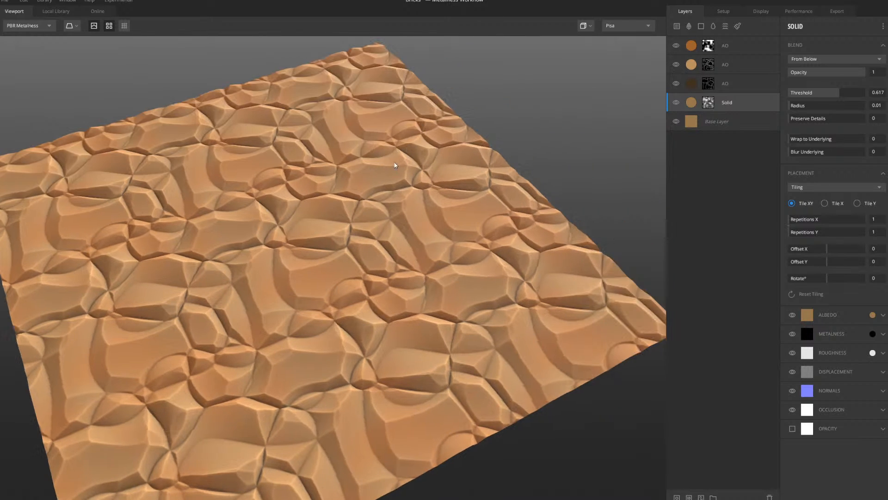
scroll(396, 166, "up", 3)
scroll(421, 166, "down", 3)
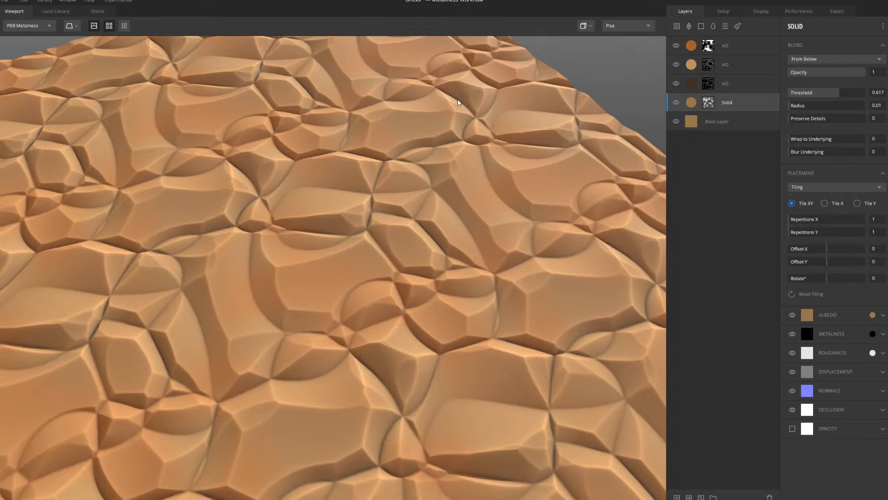
left_click(112, 27)
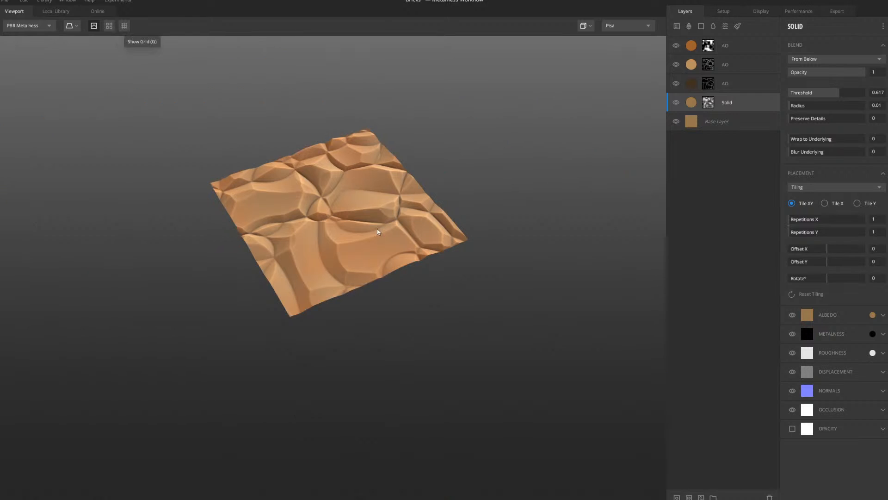
left_click_drag(377, 228, 392, 241)
scroll(355, 169, "up", 2)
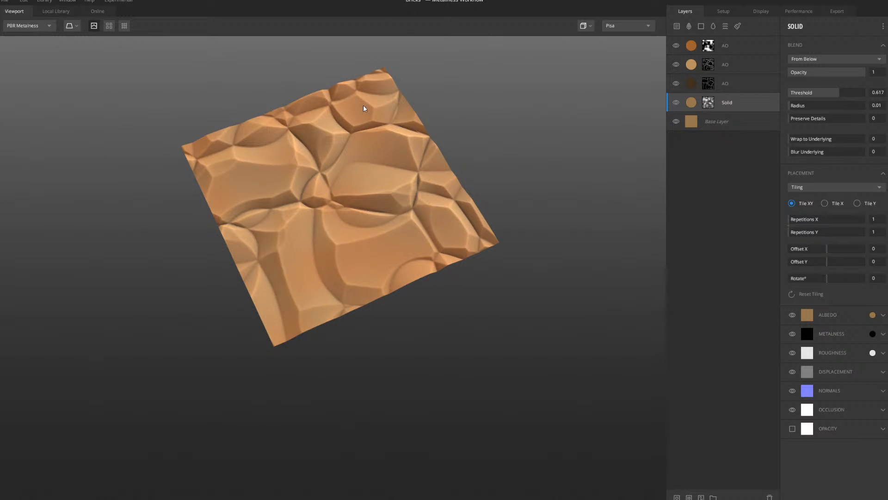
scroll(325, 162, "up", 5)
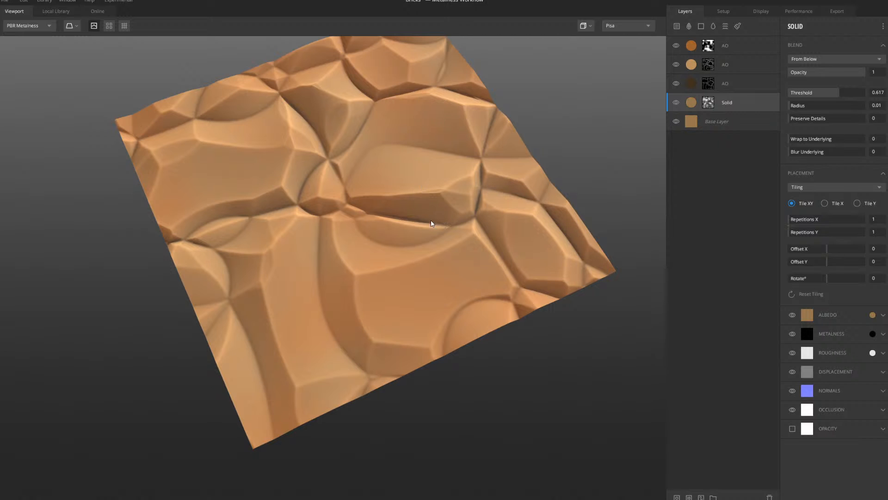
left_click_drag(431, 224, 354, 154)
scroll(366, 155, "up", 4)
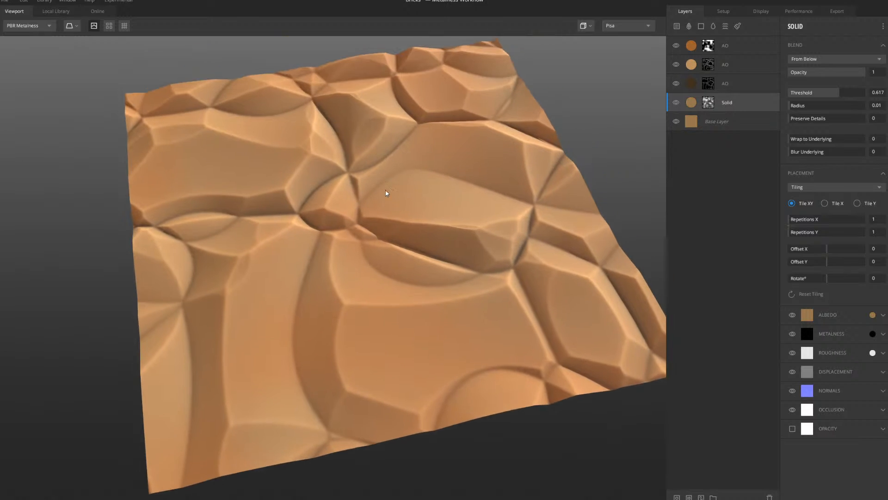
scroll(385, 190, "down", 2)
middle_click_drag(382, 188, 385, 240)
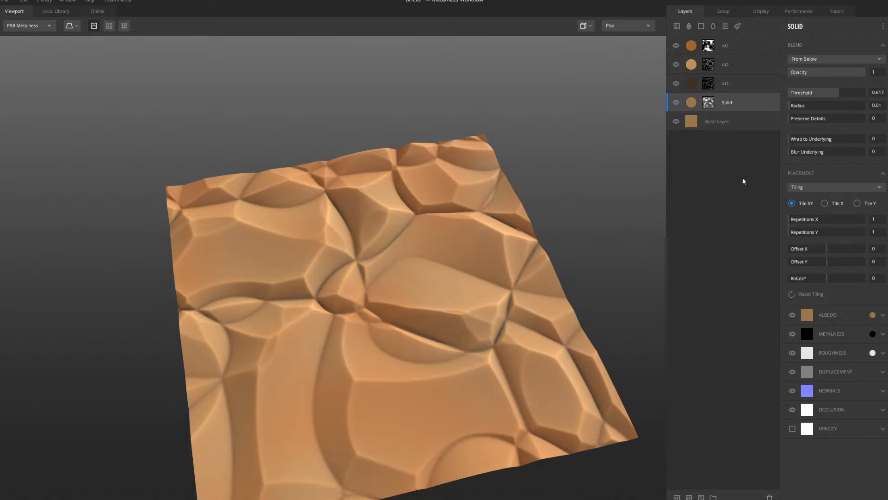
left_click(694, 48)
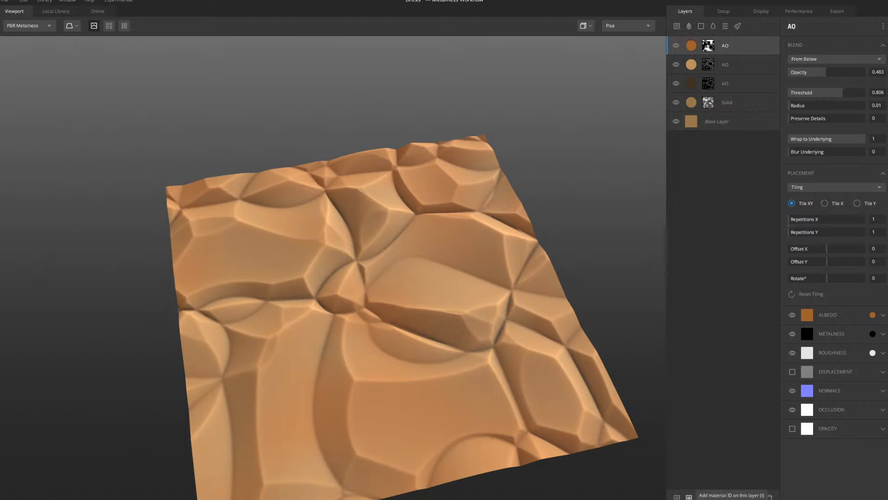
left_click(701, 27)
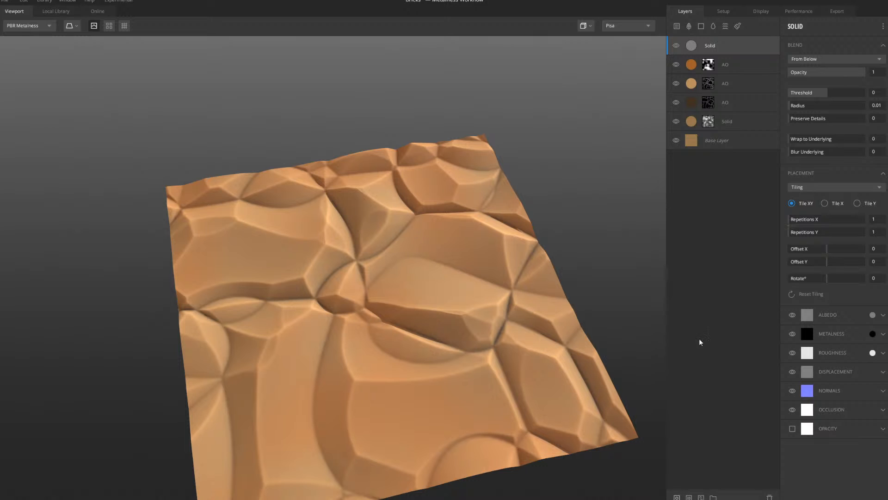
right_click(691, 46)
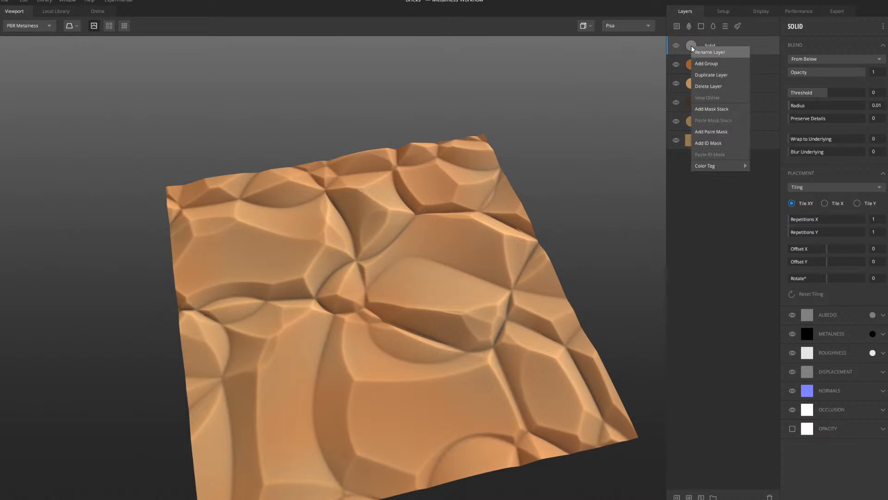
left_click(709, 86)
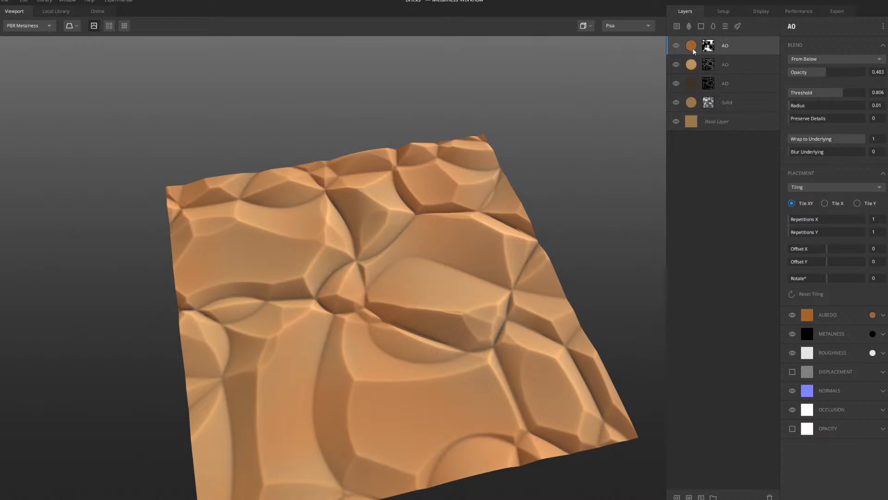
Duplicate the orange AO layer and delete the mask stack from the copy
right_click(692, 48)
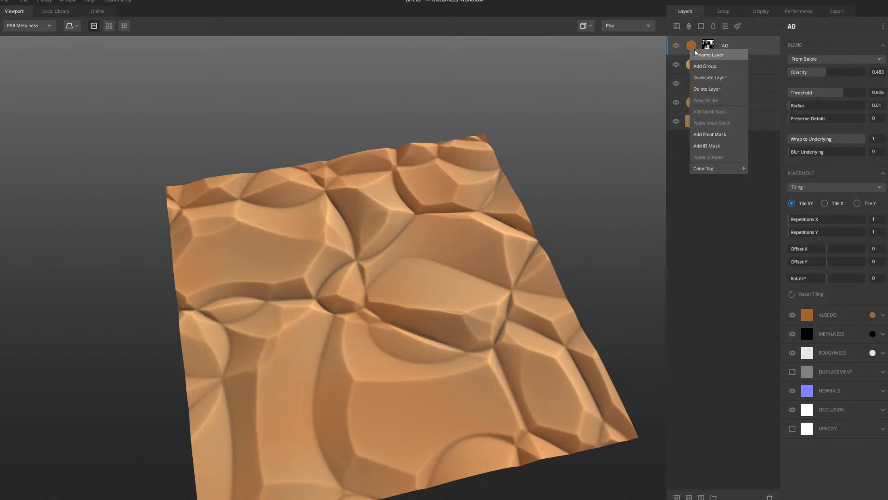
left_click(710, 77)
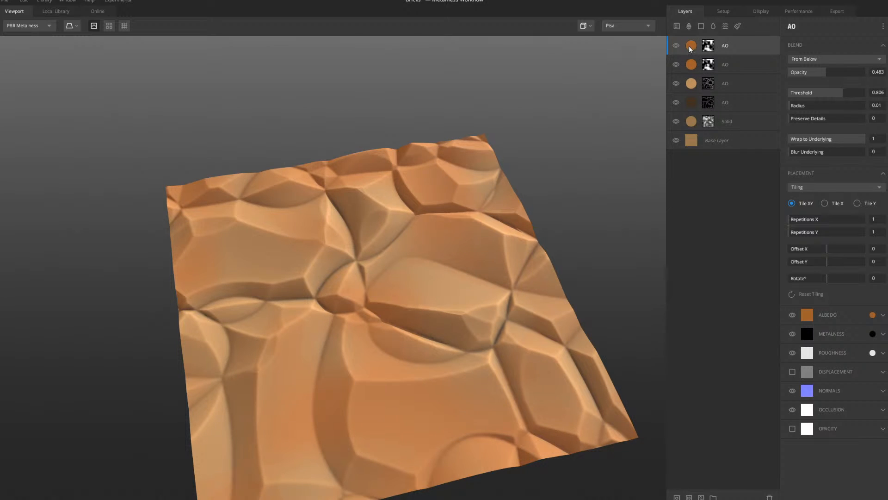
right_click(708, 46)
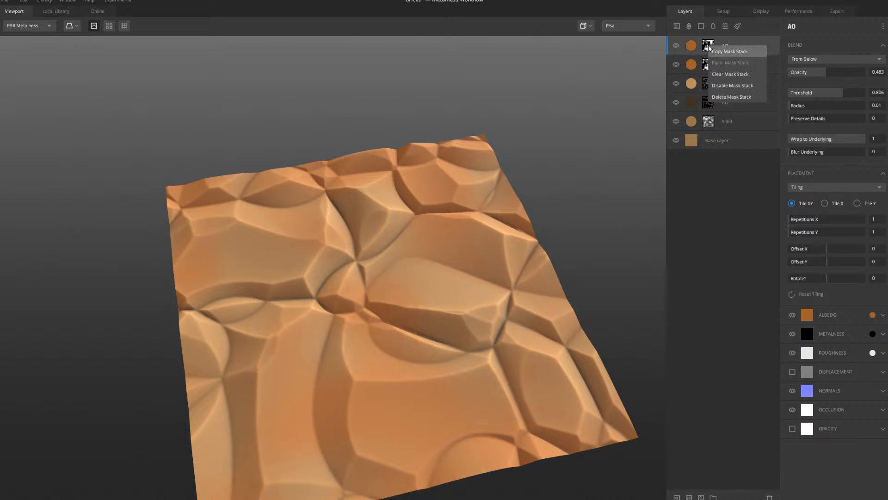
left_click(734, 98)
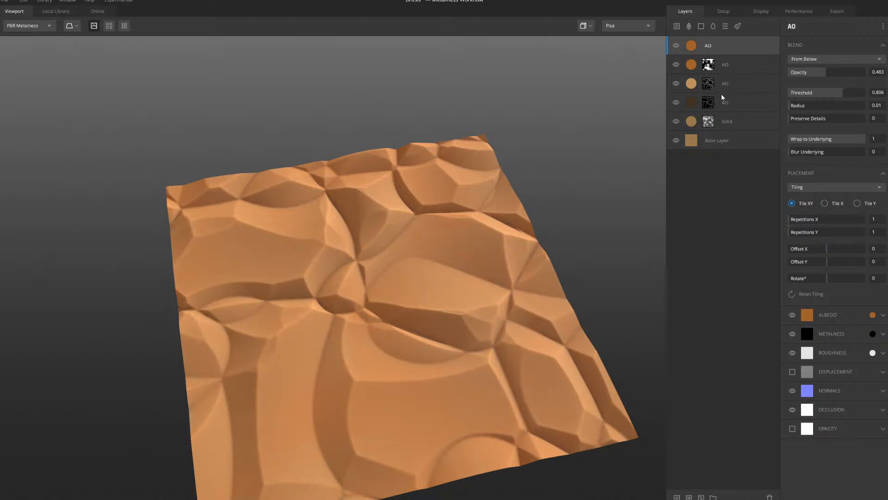
right_click(691, 46)
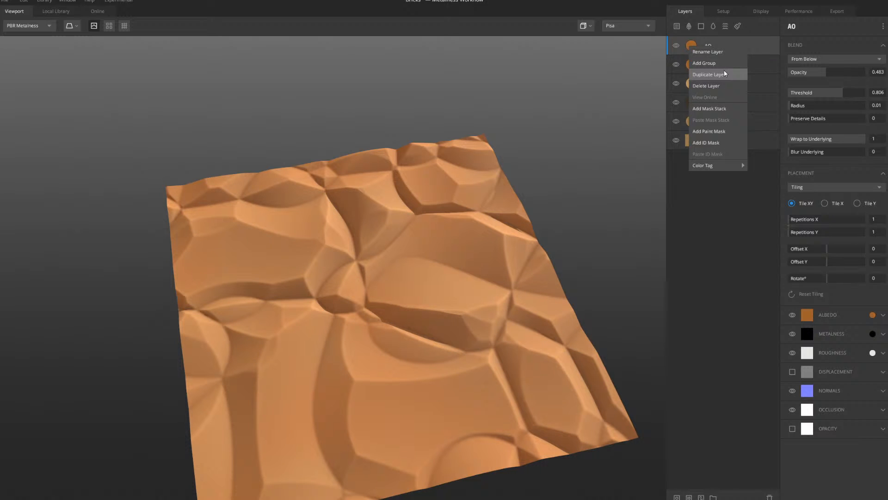
left_click(692, 42)
Set the unmasked copy's albedo to dark green, hex 206A05
left_click(873, 315)
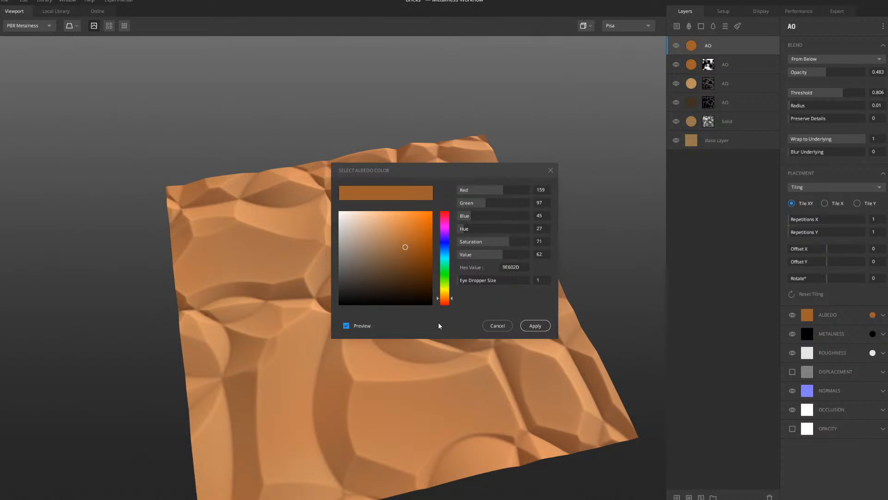
left_click_drag(448, 282, 448, 280)
mouse_move(406, 248)
left_mouse_down()
mouse_move(423, 283)
mouse_move(426, 258)
left_mouse_up()
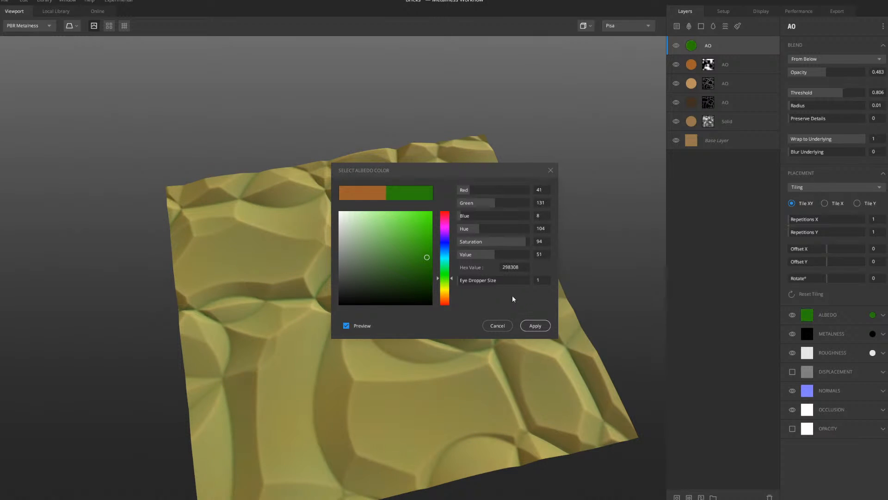
left_click(426, 265)
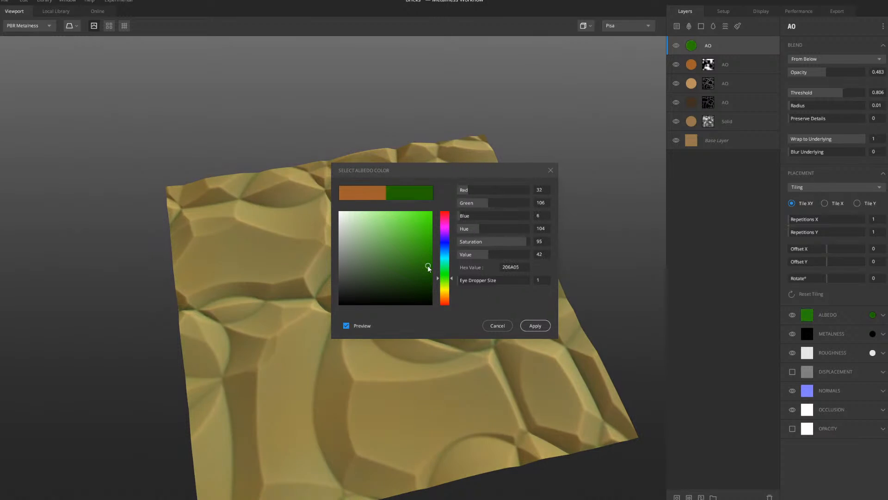
left_click(536, 325)
Raise the green layer's blend opacity to 1
middle_click_drag(443, 214, 465, 246)
scroll(465, 246, "up", 4)
scroll(430, 228, "down", 5)
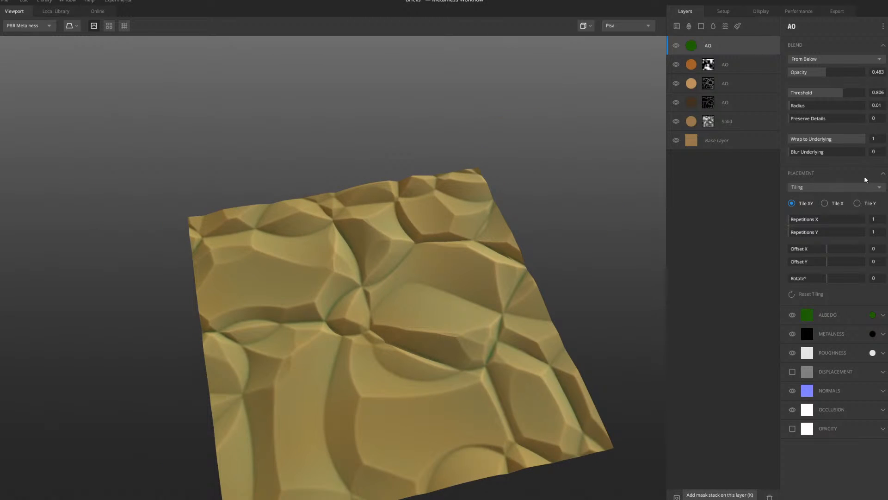
left_click_drag(842, 72, 864, 71)
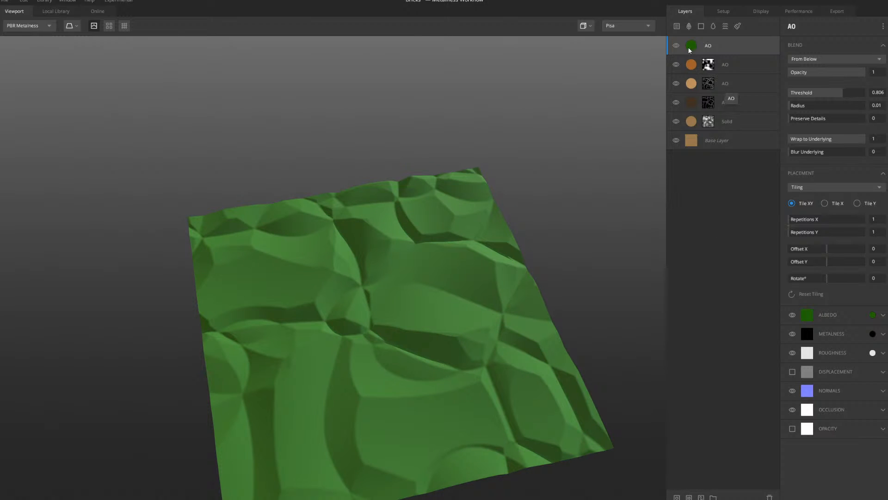
Add a mask stack with Perlin noise to the green layer and inspect the green patches on the rock
left_click(677, 497)
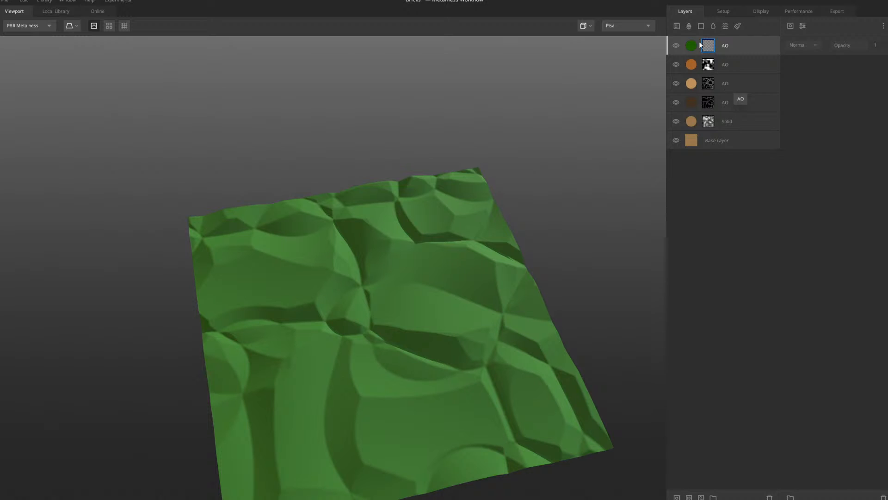
left_click(790, 26)
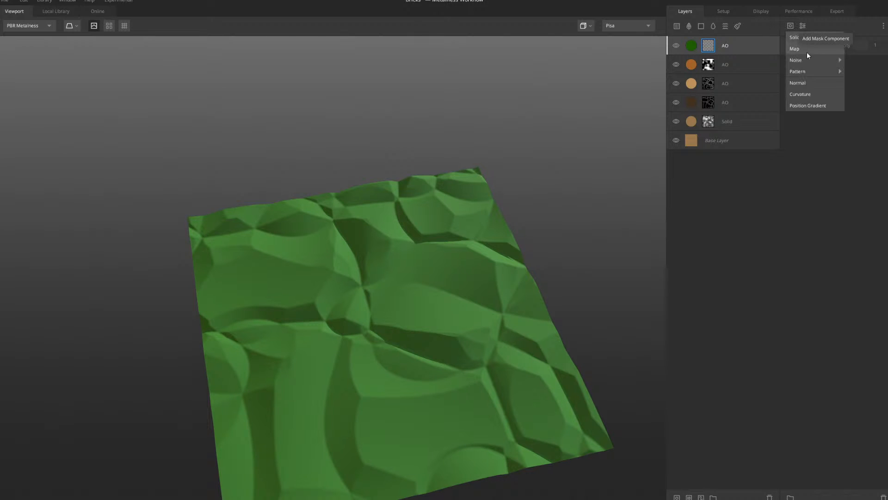
mouse_move(809, 59)
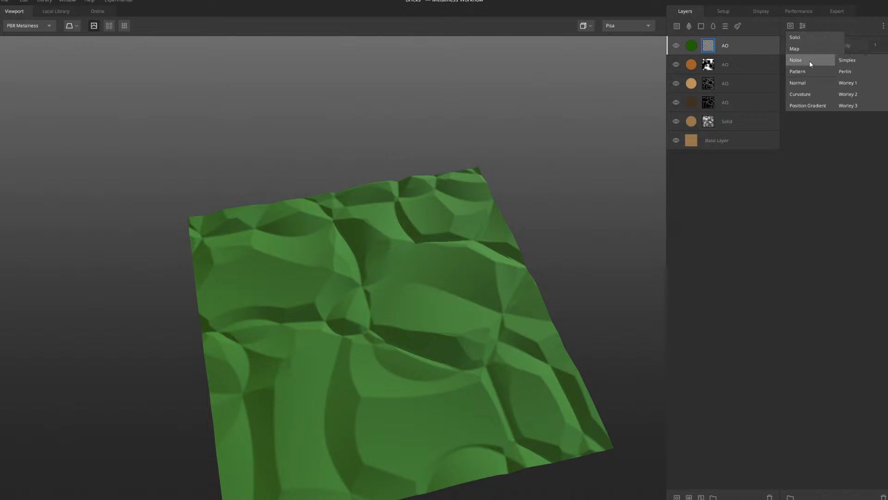
left_click(855, 72)
middle_click_drag(486, 230, 473, 209)
scroll(451, 216, "up", 3)
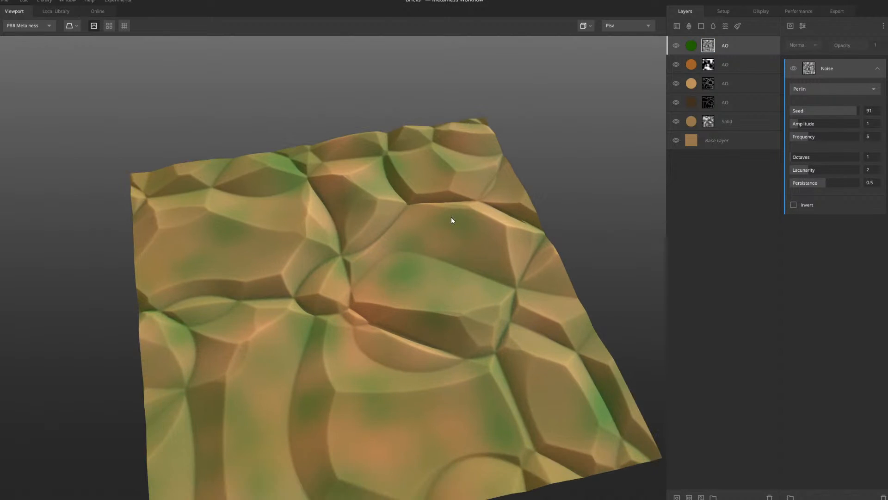
Set the green layer's Perlin mask to amplitude 2.376 and frequency 2.983, checking it in the layer mask view
scroll(451, 217, "down", 2)
middle_click_drag(430, 167, 423, 173)
key("m")
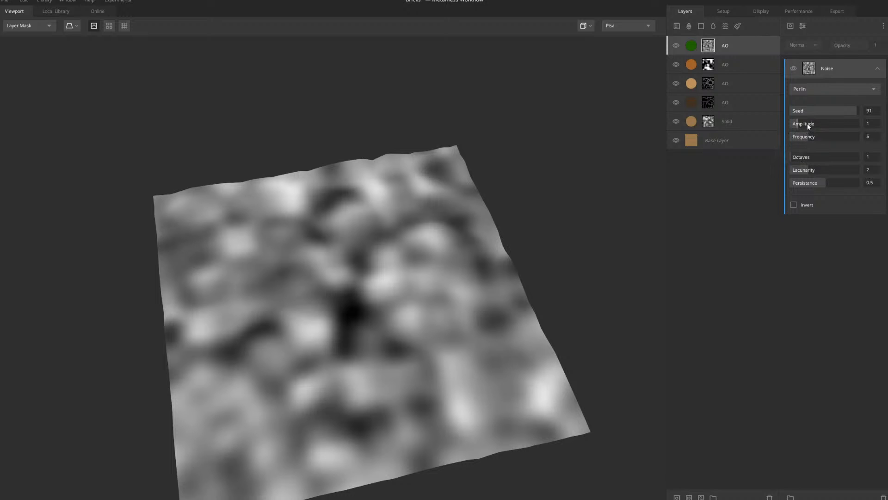
mouse_move(812, 136)
left_mouse_down()
mouse_move(797, 139)
mouse_move(803, 123)
mouse_move(840, 126)
mouse_move(795, 126)
mouse_move(807, 126)
left_mouse_up()
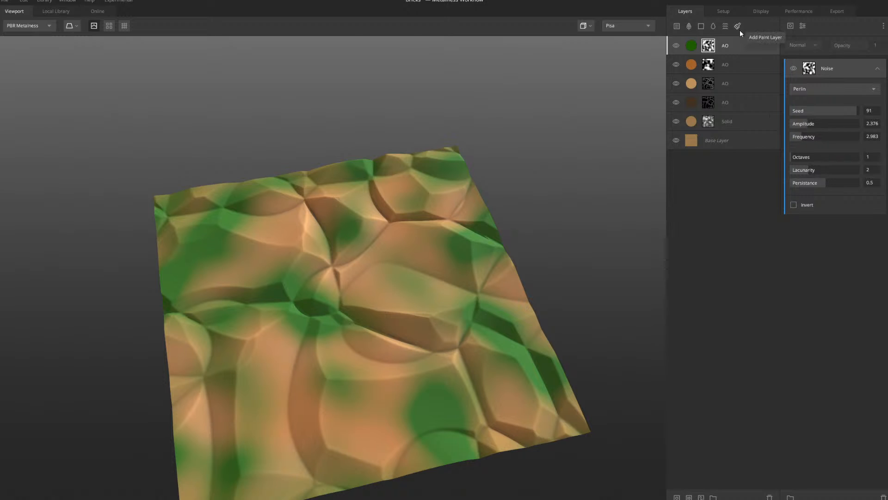
Add a Curvature component to the green layer's mask stack and set it to Cavities Only
left_click(790, 26)
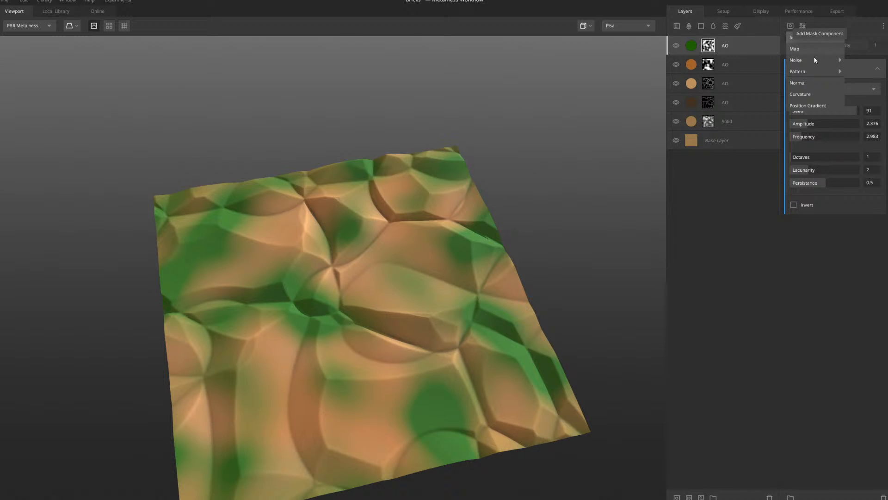
left_click(802, 94)
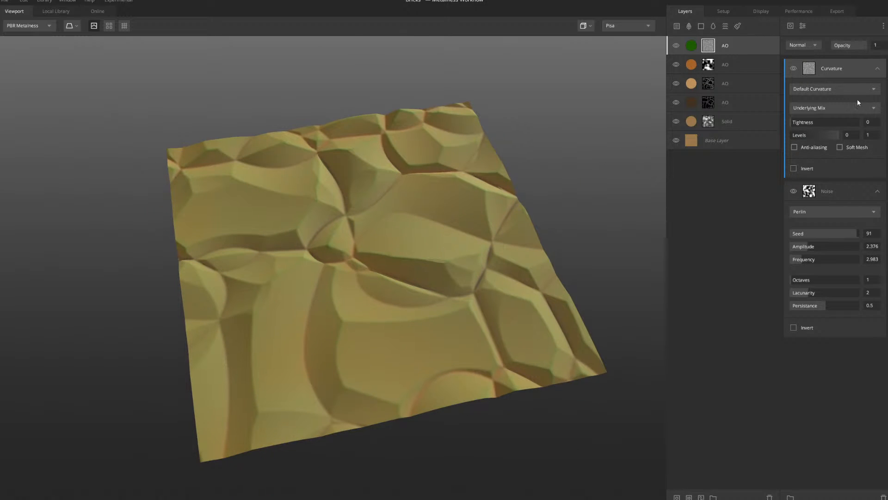
left_click(839, 89)
left_click(829, 131)
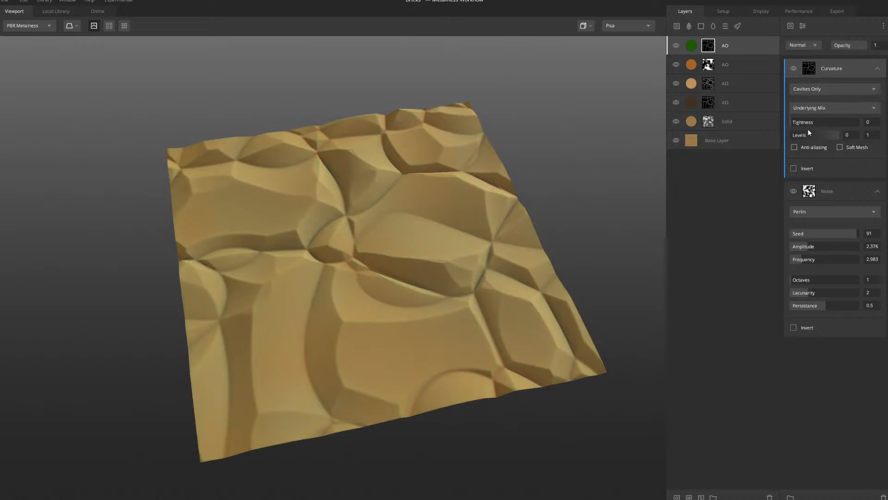
Examine how the cavity mask distributes the green colour along the rock's crevices
scroll(430, 248, "up", 3)
scroll(490, 248, "up", 3)
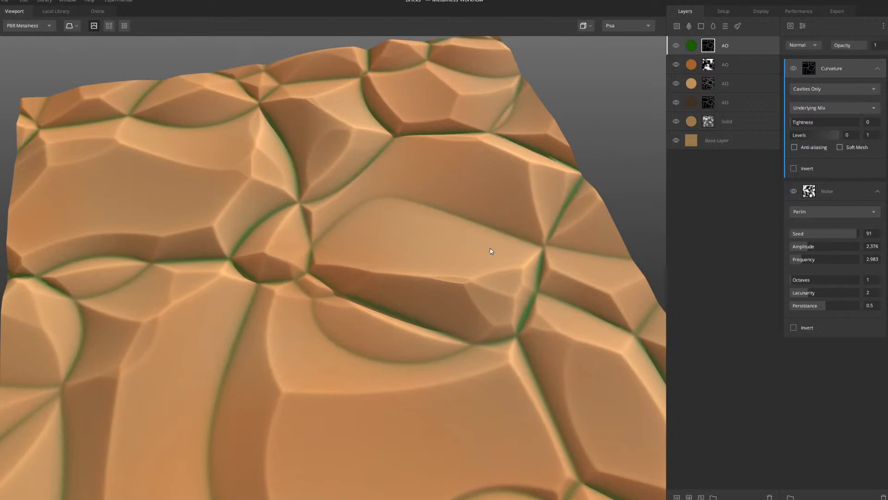
scroll(467, 249, "down", 4)
left_click_drag(445, 249, 359, 228)
scroll(398, 149, "up", 5)
scroll(428, 134, "down", 5)
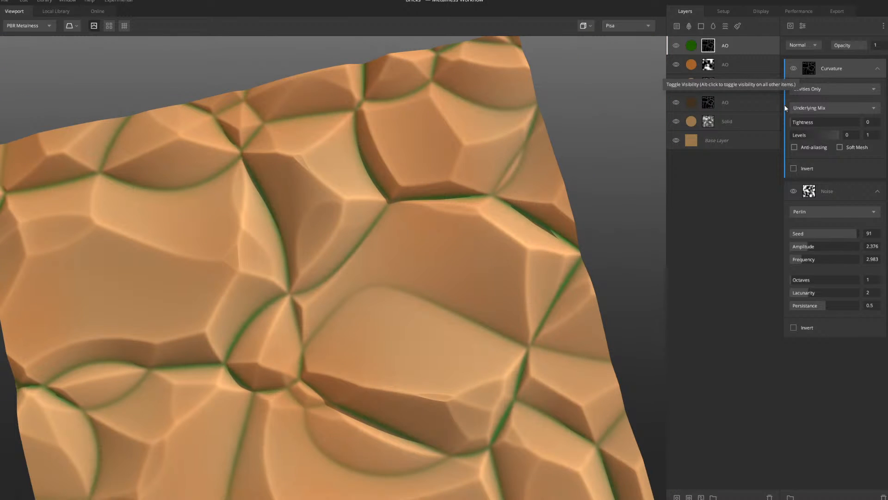
scroll(337, 253, "up", 2)
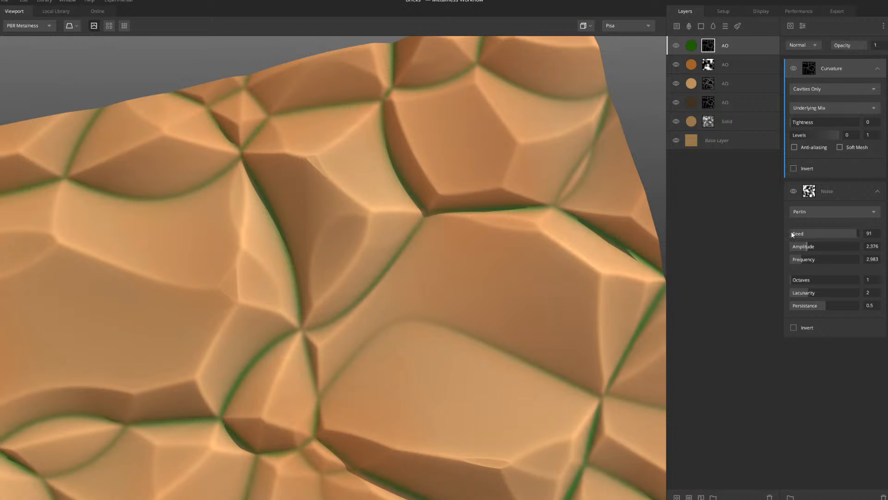
scroll(504, 150, "down", 4)
scroll(495, 185, "up", 3)
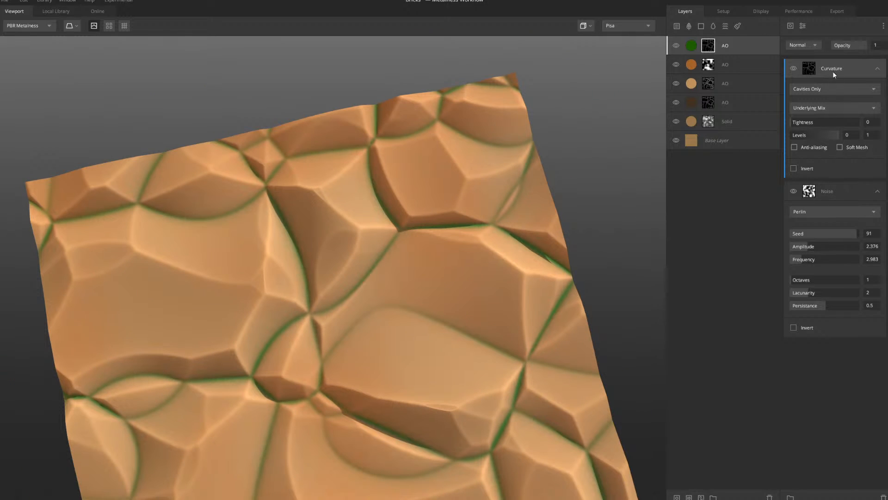
Move the Perlin noise above the Curvature component in the green layer's mask and set its blend mode to Multiply
left_click_drag(832, 190, 834, 78)
left_click_drag(835, 56, 835, 57)
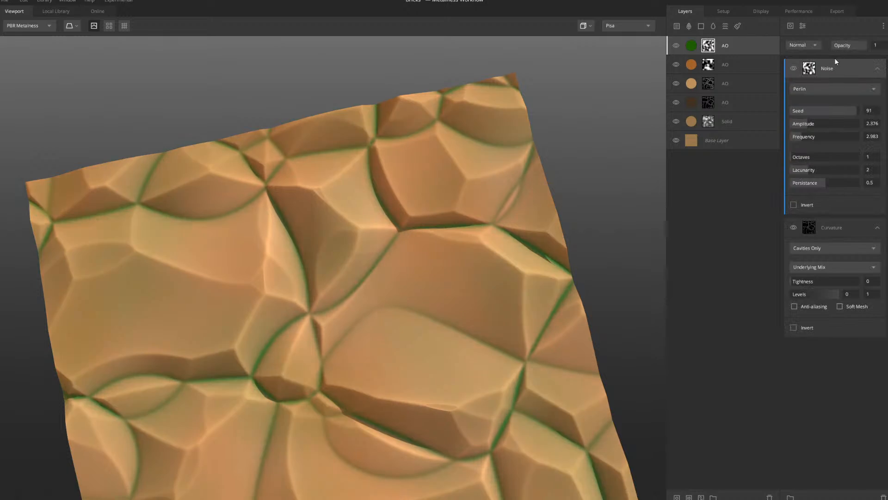
middle_click_drag(508, 231, 512, 173)
scroll(512, 173, "down", 2)
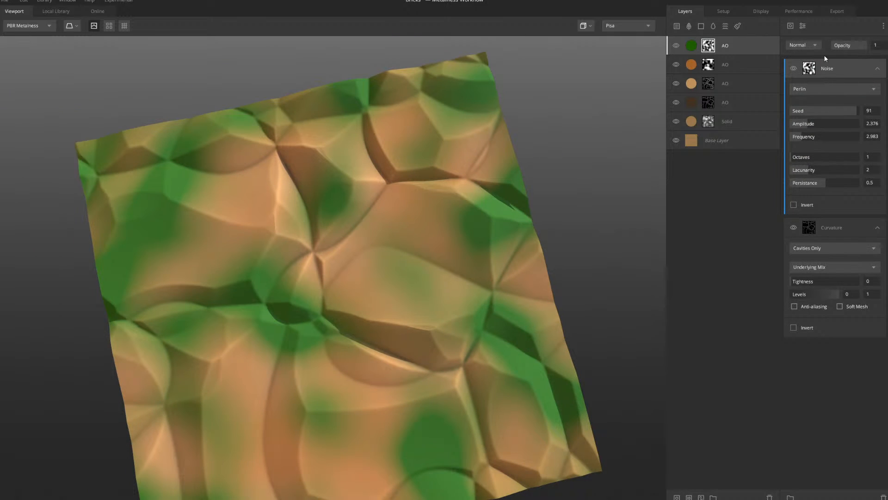
left_click(812, 45)
left_click(803, 89)
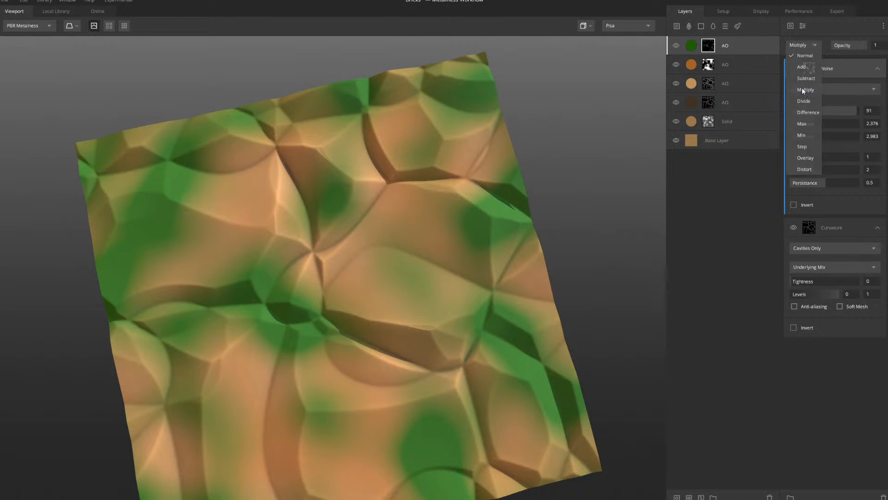
Inspect the noise-broken green crevices from several angles, both in the layer mask view and in the full material view
scroll(395, 178, "down", 2)
scroll(466, 241, "up", 2)
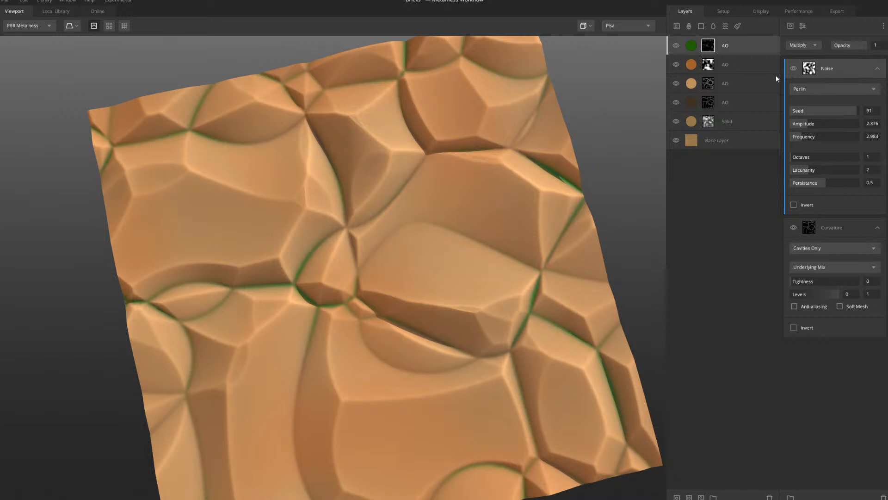
scroll(445, 248, "down", 4)
scroll(445, 248, "up", 3)
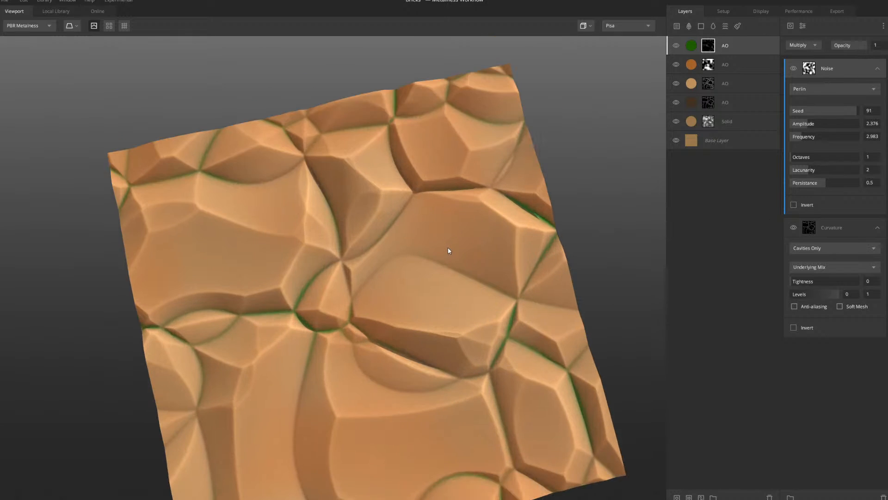
scroll(447, 247, "down", 2)
key("m")
scroll(448, 266, "up", 2)
middle_click_drag(457, 283, 448, 263)
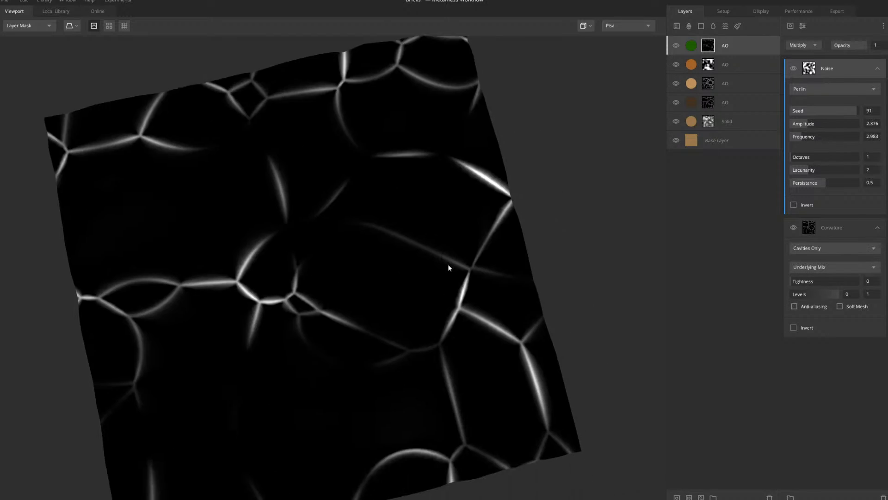
scroll(448, 264, "down", 3)
key("m")
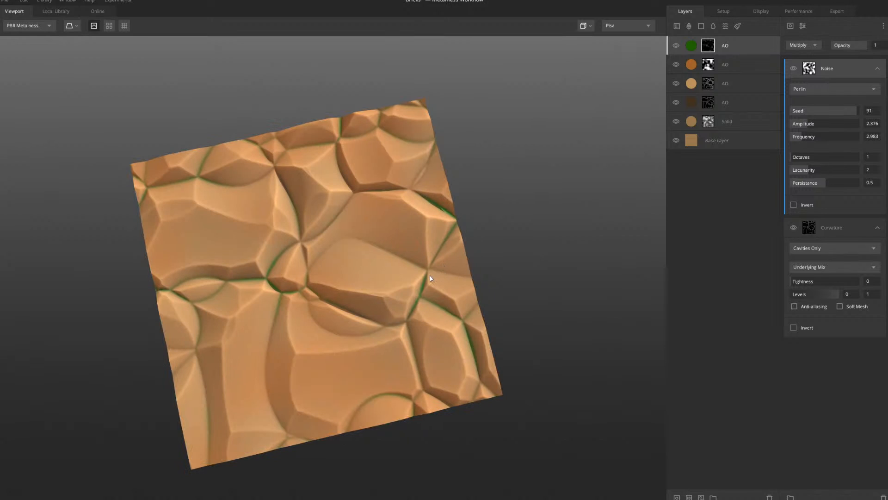
mouse_move(387, 264)
left_mouse_down()
mouse_move(406, 266)
mouse_move(361, 187)
mouse_move(312, 199)
mouse_move(371, 201)
left_mouse_up()
scroll(371, 201, "up", 4)
scroll(346, 218, "up", 2)
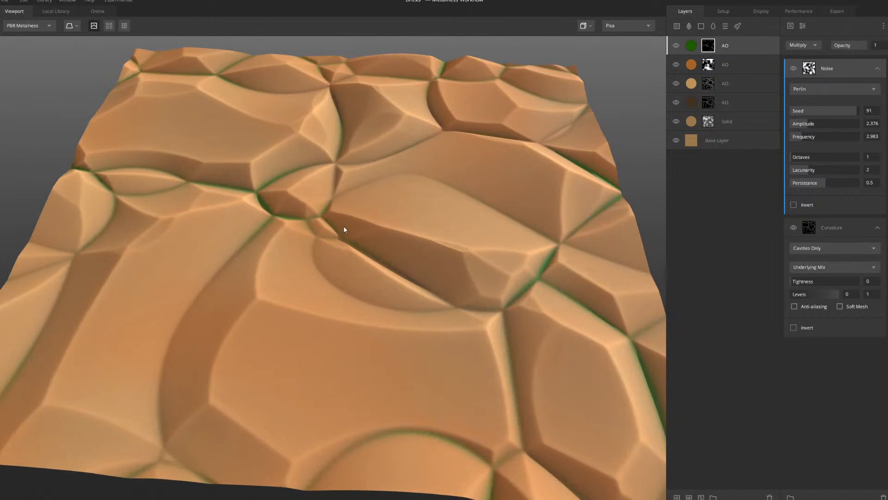
scroll(343, 228, "down", 4)
left_click_drag(336, 234, 432, 212)
scroll(378, 226, "up", 4)
scroll(379, 230, "down", 3)
Delete the green AO layer and add a new solid layer above the orange AO layer
left_click_drag(691, 46, 766, 491)
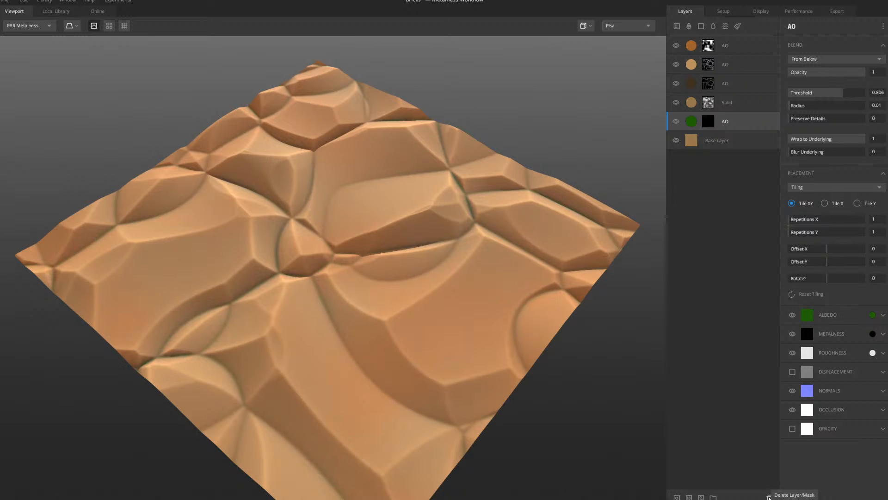
left_click(769, 496)
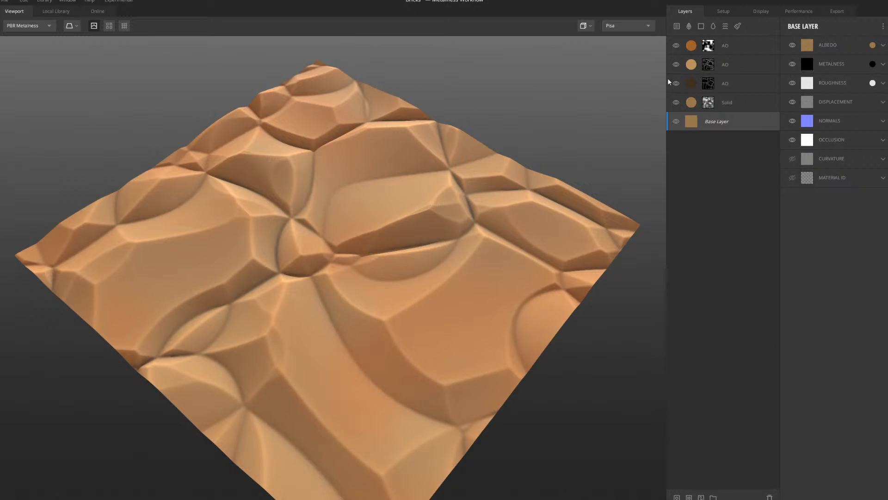
left_click(695, 45)
left_click(700, 26)
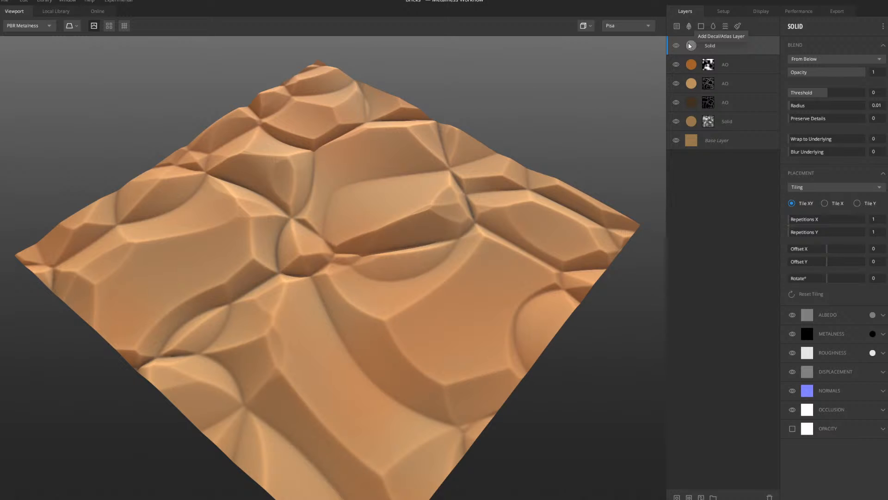
Set the new solid layer's albedo colour to dark green
left_click(872, 315)
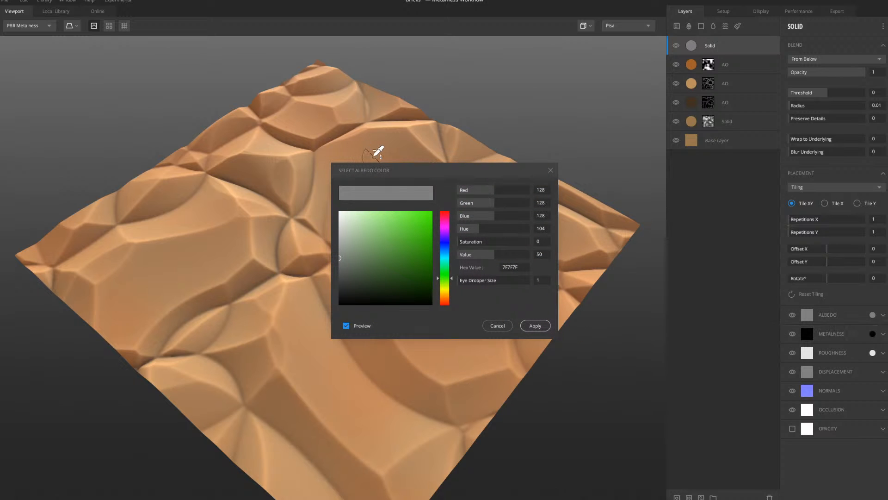
left_click_drag(370, 295, 426, 263)
left_click(535, 325)
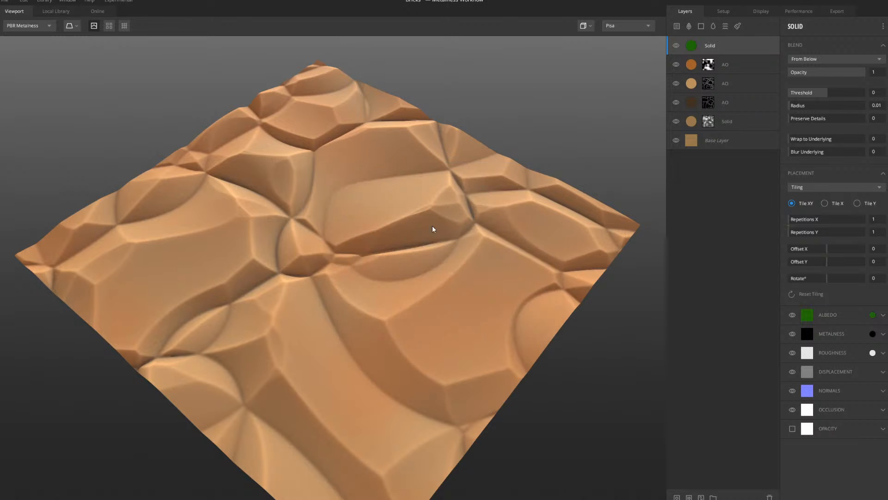
Raise the green solid layer's blend threshold to 0.229 so it fills the low areas between the rocks
left_click(830, 94)
left_click_drag(830, 97, 832, 99)
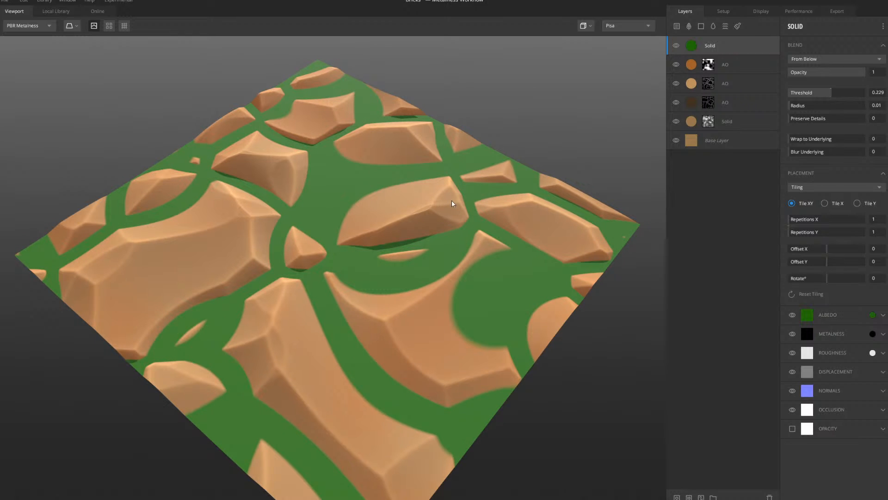
left_click_drag(452, 203, 434, 175)
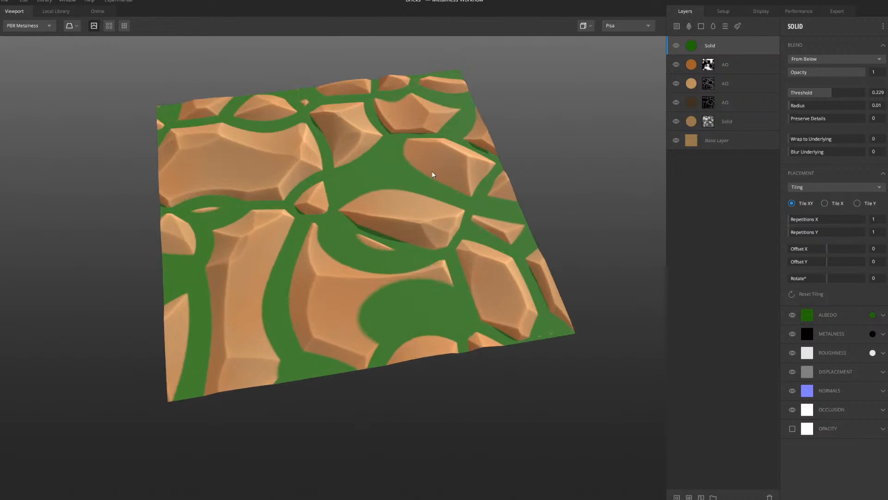
Add a mask stack to the green solid layer with a Worley 1 noise component
left_click(677, 497)
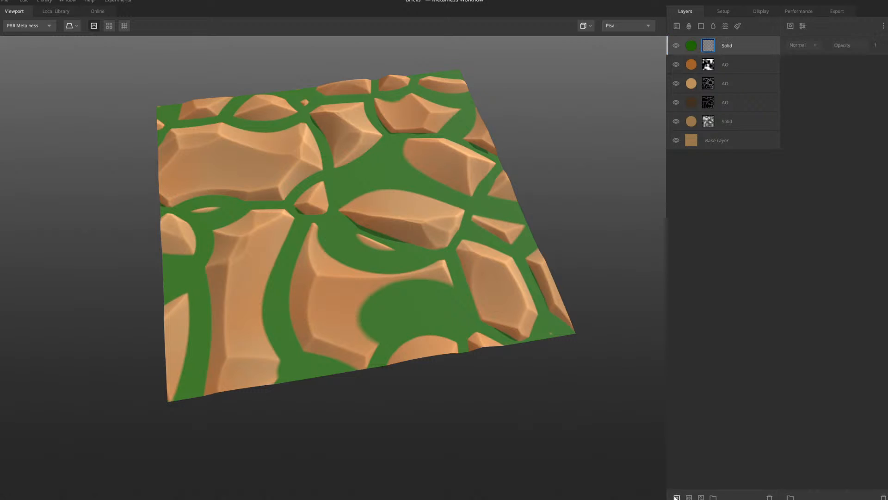
left_click(790, 28)
mouse_move(815, 59)
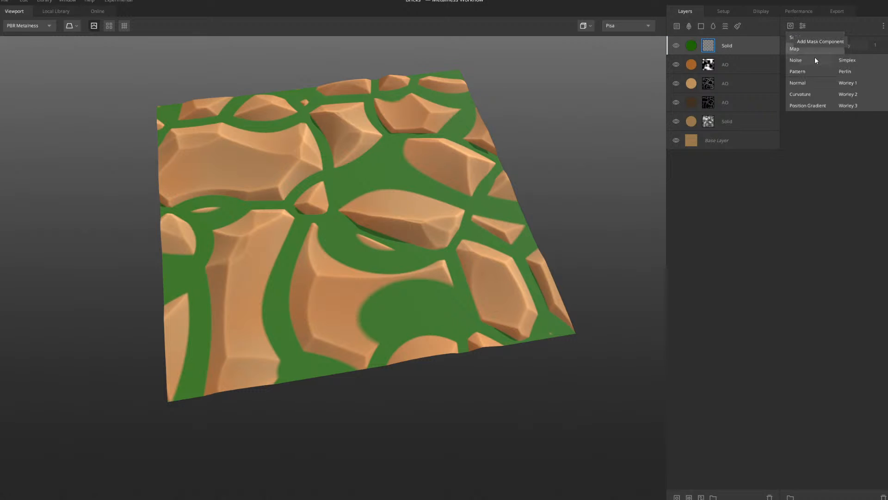
left_click(847, 82)
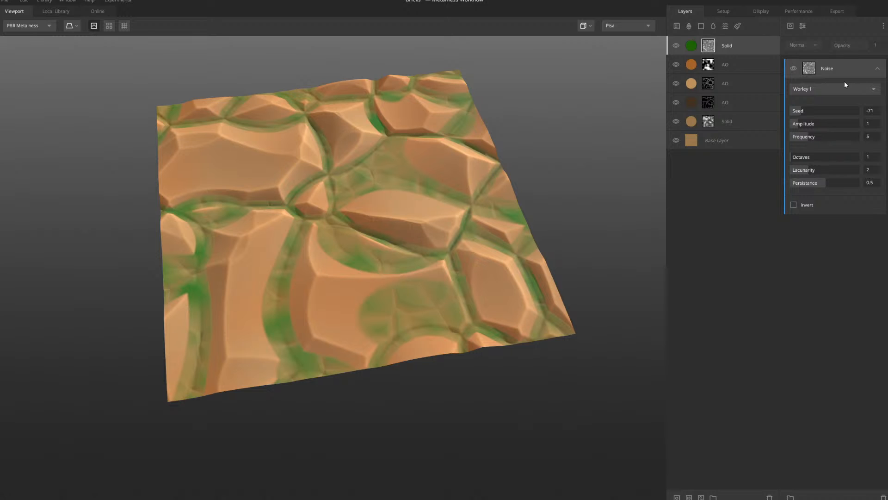
Try the Worley 2 and Worley 3 noise types in the green layer's mask and inspect the pattern on the rock
left_click(848, 87)
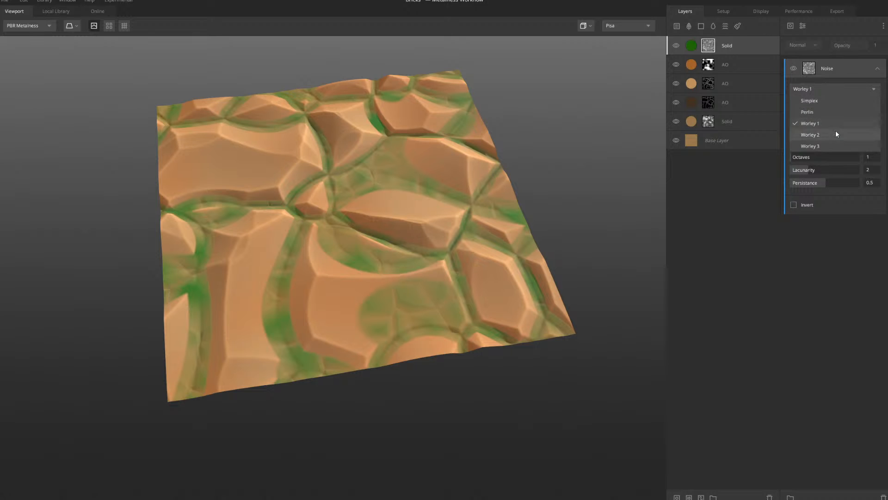
left_click(834, 135)
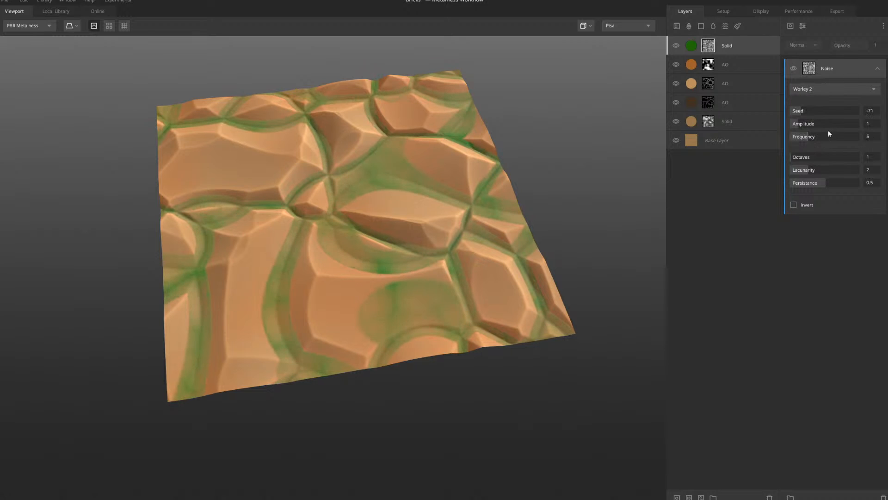
left_click(841, 89)
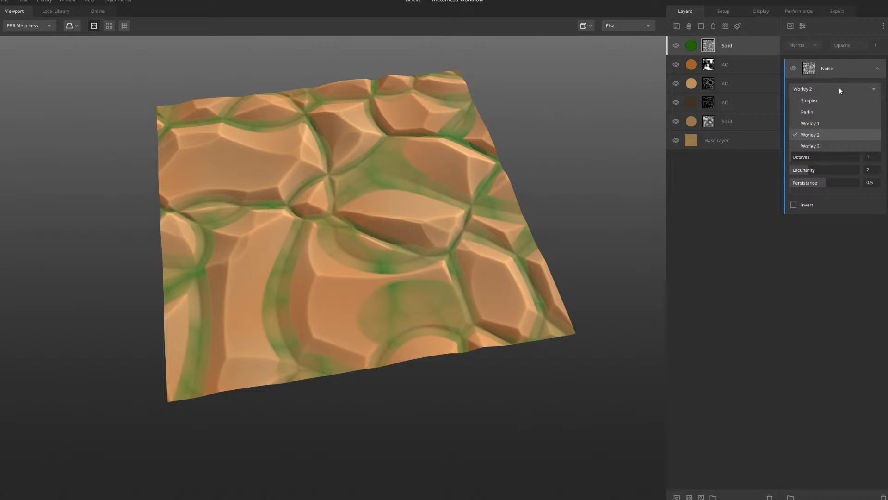
left_click(828, 146)
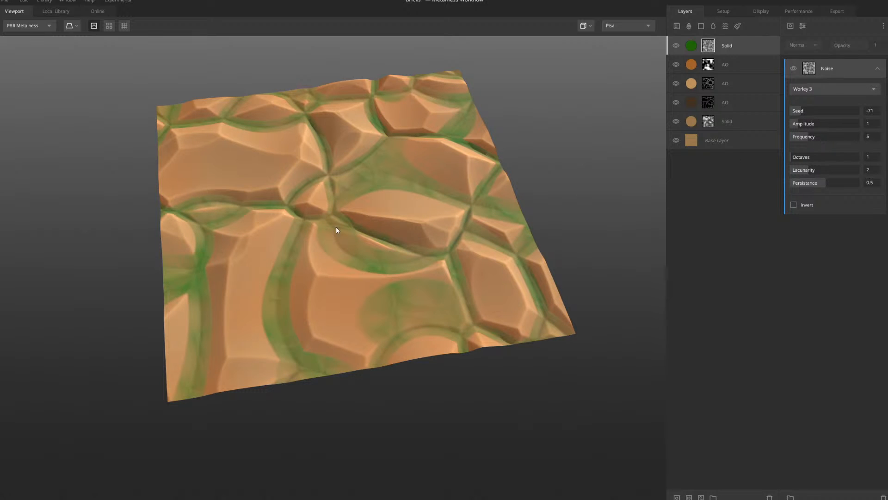
scroll(336, 230, "up", 6)
scroll(391, 234, "down", 8)
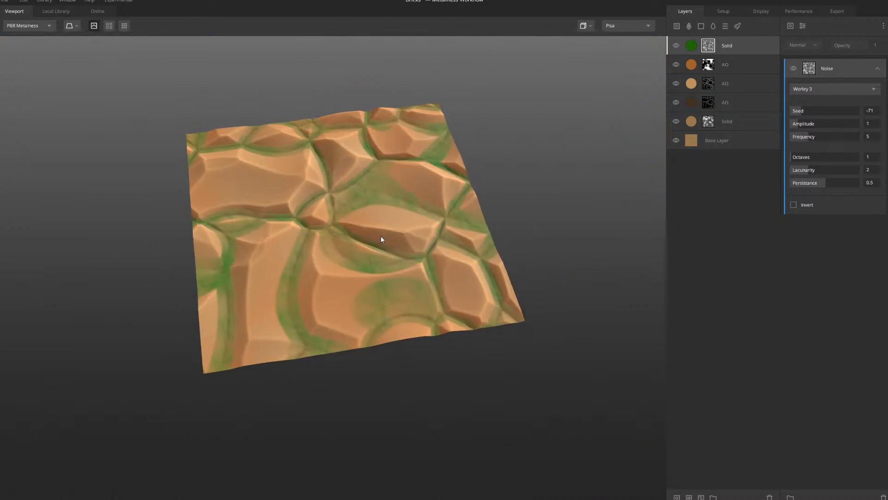
scroll(374, 236, "up", 5)
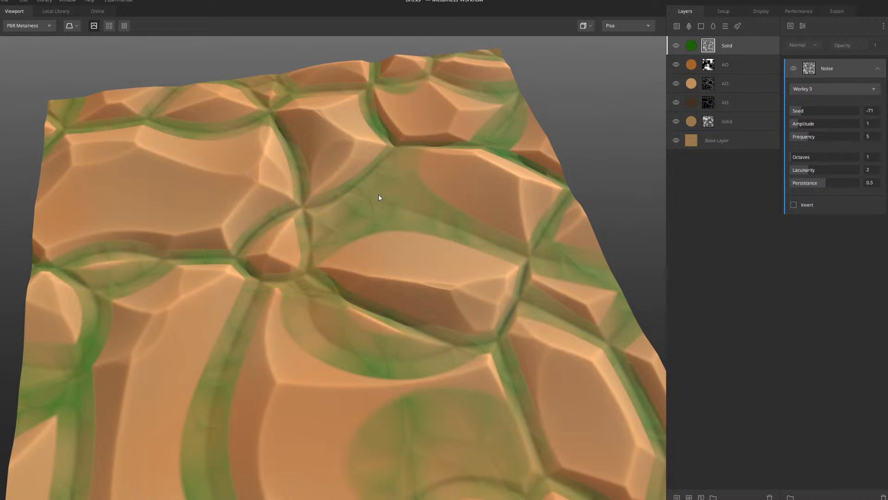
left_click_drag(299, 243, 509, 199)
Change the green solid layer's mask noise type to Perlin
left_click(821, 89)
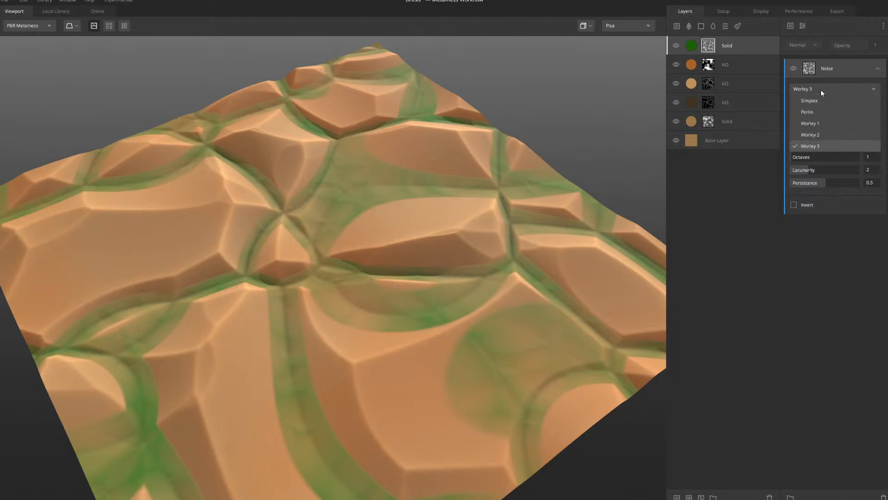
left_click(818, 112)
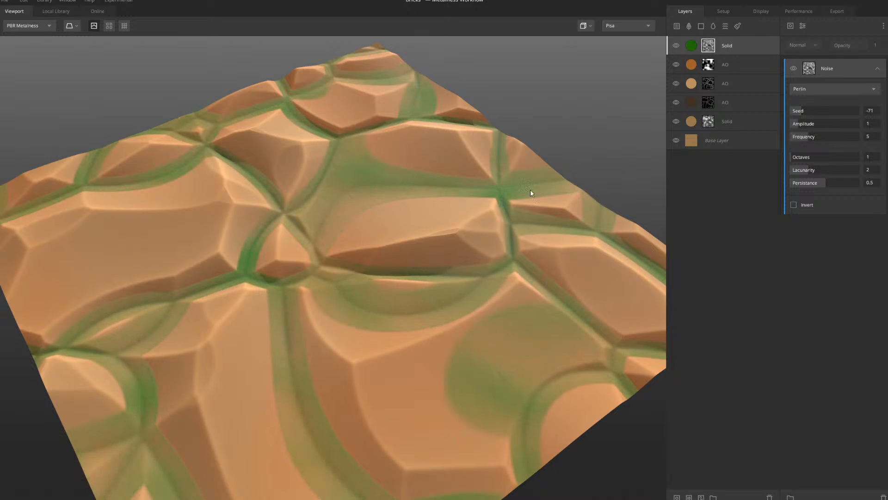
Examine from several angles and distances how the Perlin noise mask distributes the green across the rocks
scroll(347, 220, "down", 4)
left_click_drag(340, 228, 369, 204)
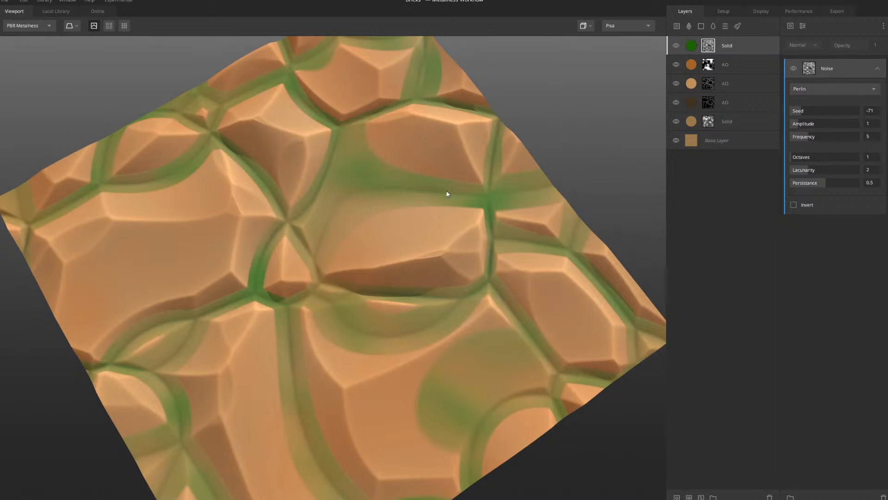
left_click_drag(448, 192, 419, 173)
scroll(421, 173, "up", 5)
scroll(480, 199, "down", 5)
left_click_drag(370, 196, 376, 245)
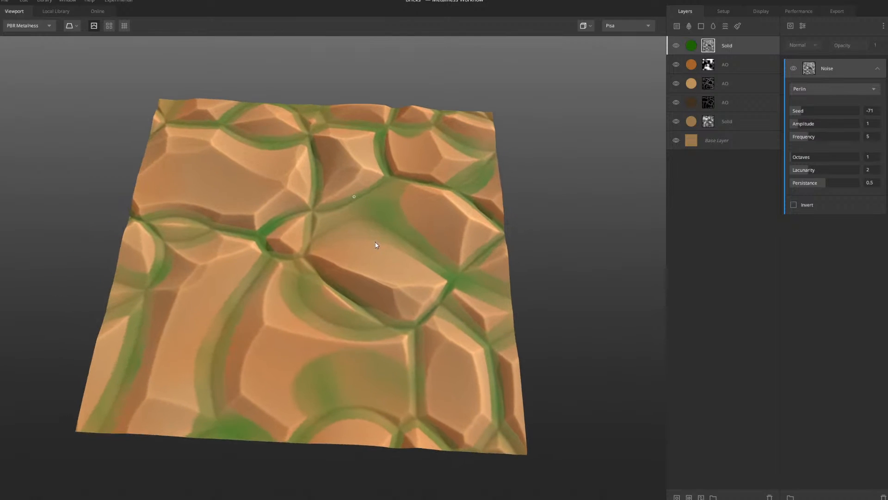
scroll(387, 202, "up", 4)
middle_click_drag(387, 202, 374, 223)
scroll(396, 189, "down", 3)
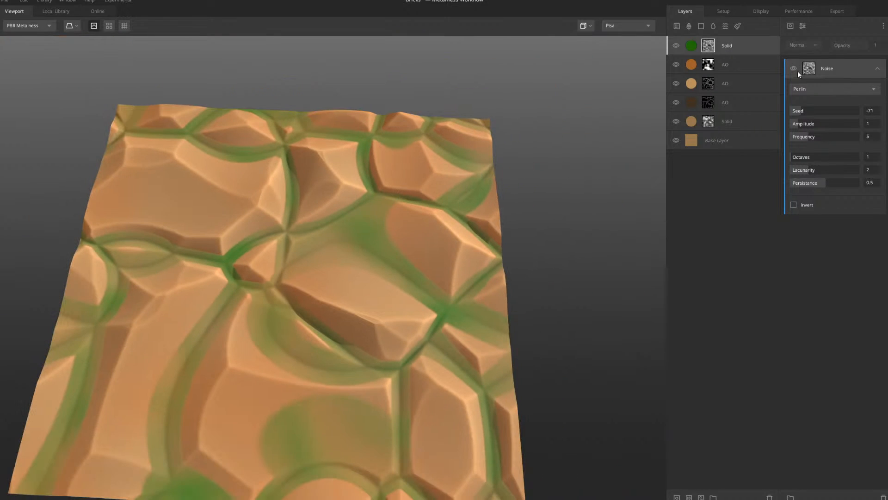
Delete the mask stack from the green solid layer
right_click(714, 47)
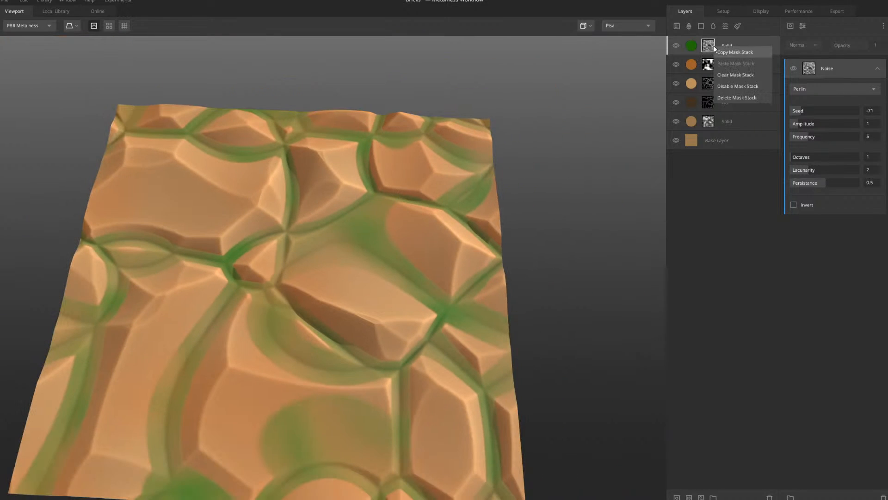
left_click(736, 97)
scroll(316, 211, "down", 3)
left_click_drag(311, 244, 333, 266)
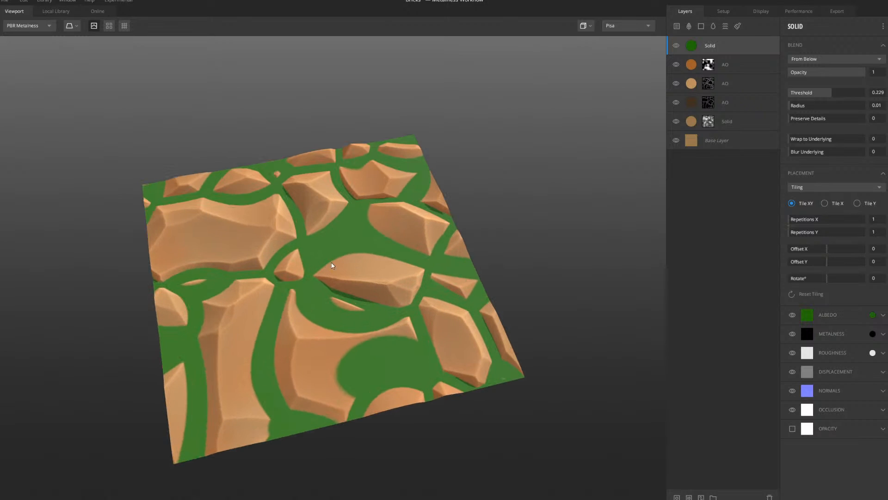
scroll(303, 265, "up", 4)
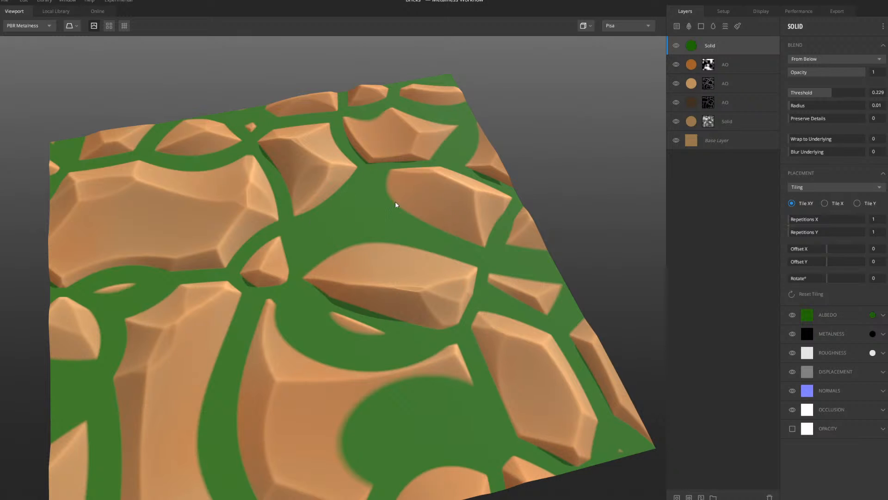
Adjust the green solid layer's blend threshold to 0.249 so it fills the low areas between the rocks
left_click(818, 94)
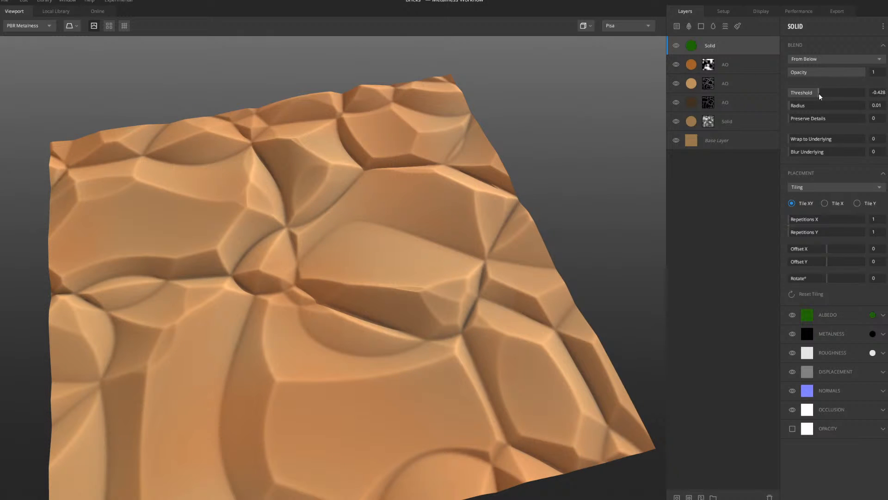
left_click_drag(823, 93, 829, 95)
scroll(379, 200, "down", 2)
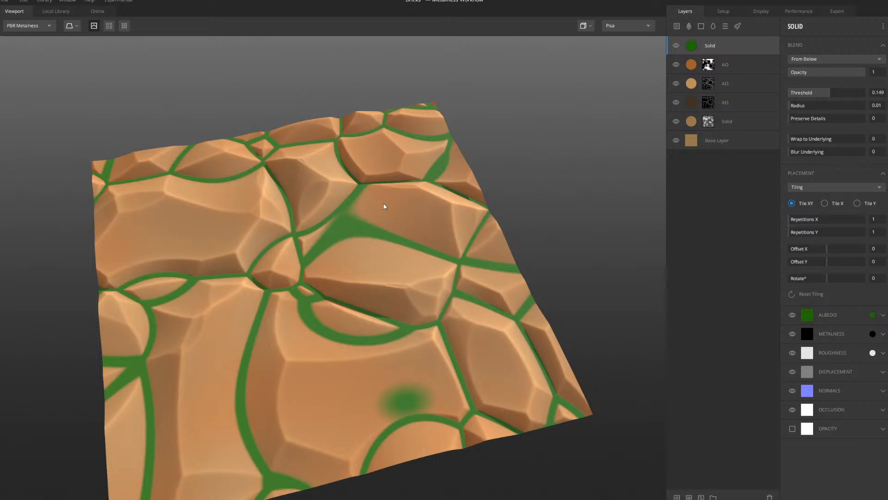
left_click_drag(384, 206, 402, 242, "alt")
left_click(831, 92)
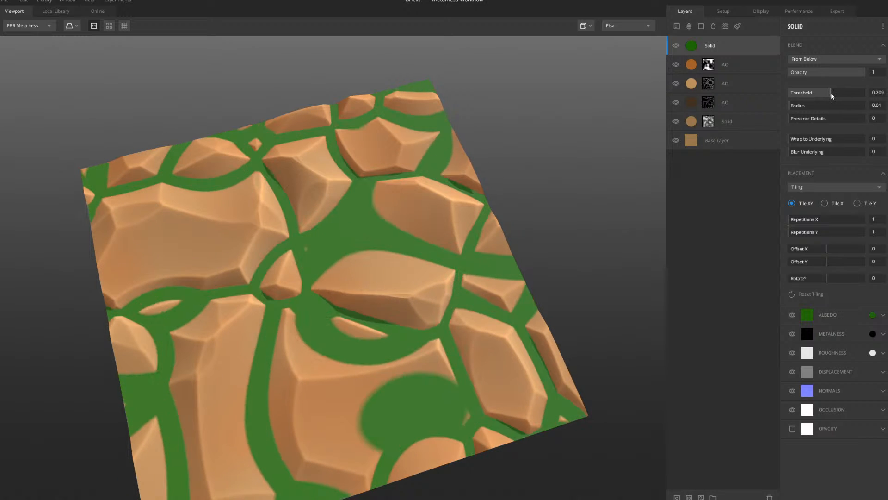
Inspect the unmasked green fill between the rocks and its edges from different angles and distances
scroll(509, 188, "down", 2)
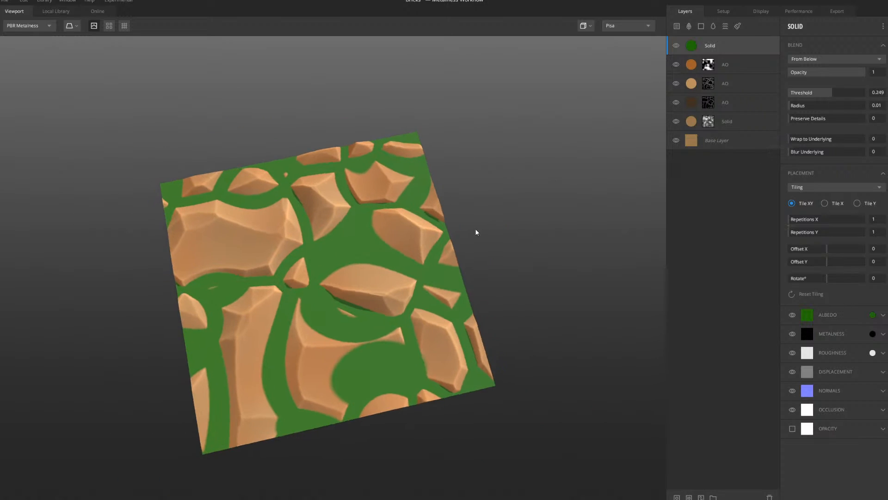
scroll(476, 231, "up", 2)
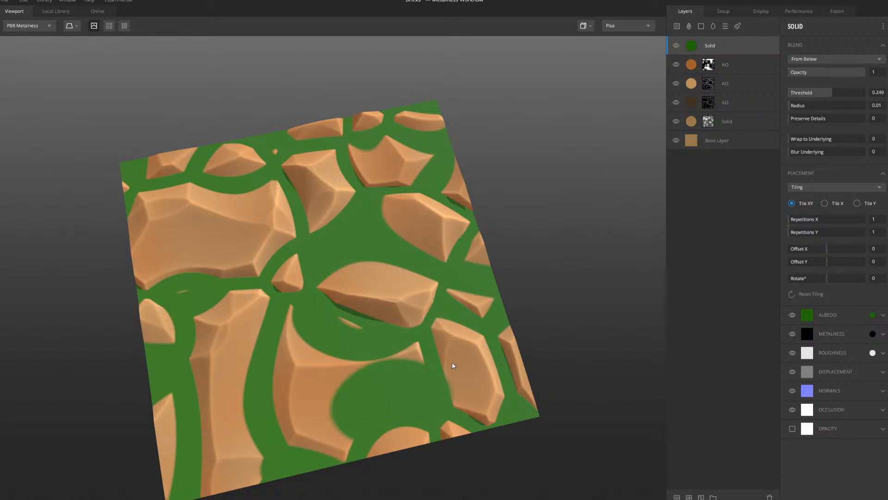
left_click_drag(452, 363, 415, 280, "alt")
scroll(413, 282, "down", 3)
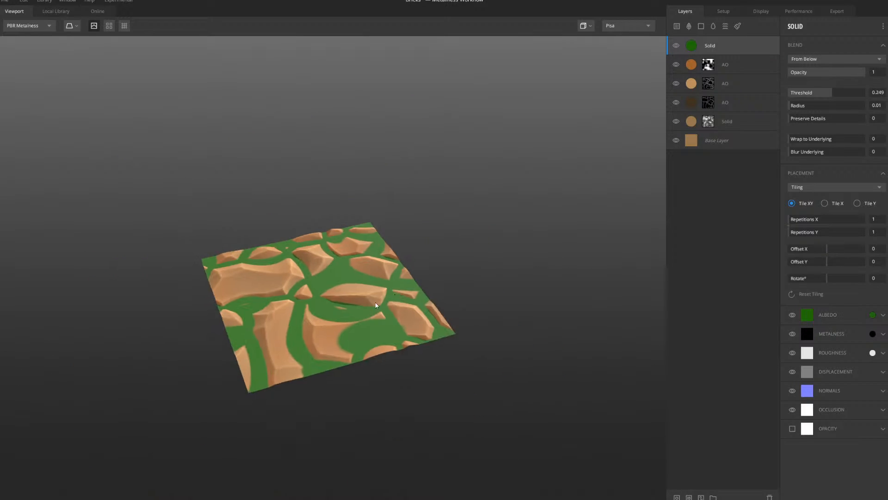
middle_click_drag(329, 296, 359, 267, "alt")
scroll(359, 268, "up", 4)
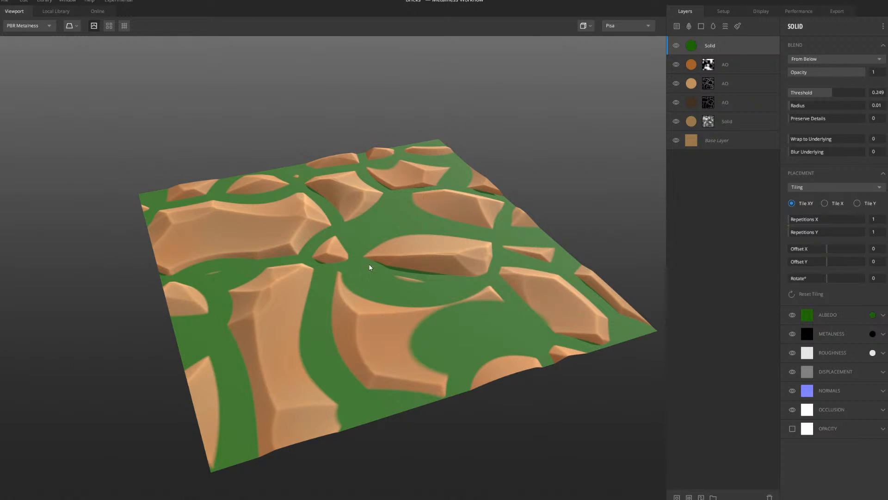
scroll(374, 271, "up", 4)
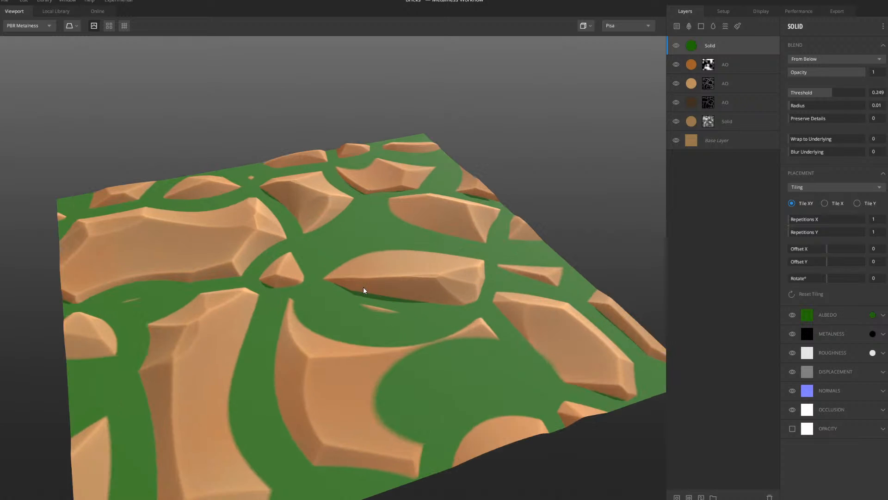
scroll(407, 255, "down", 2)
scroll(407, 249, "up", 2)
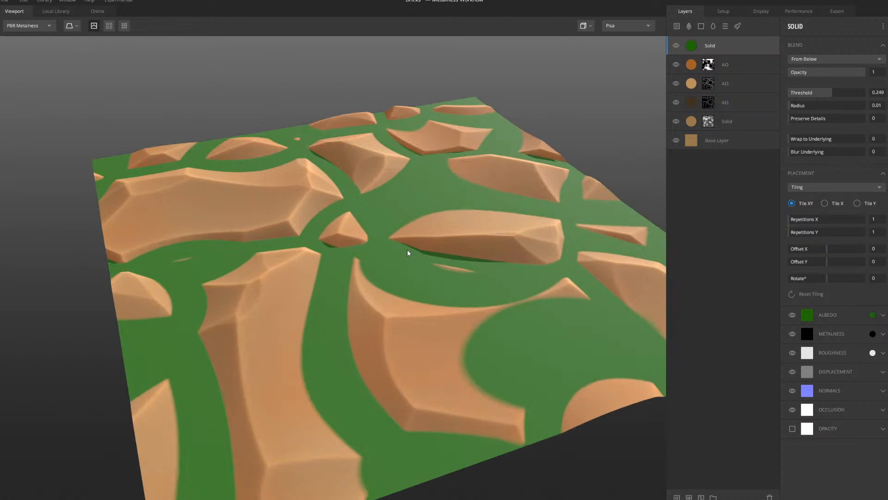
scroll(407, 248, "down", 3)
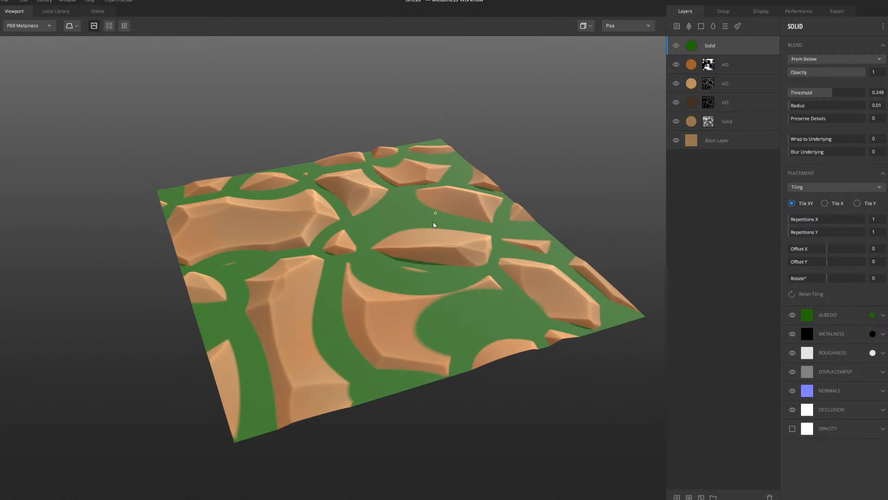
left_click_drag(433, 224, 421, 260)
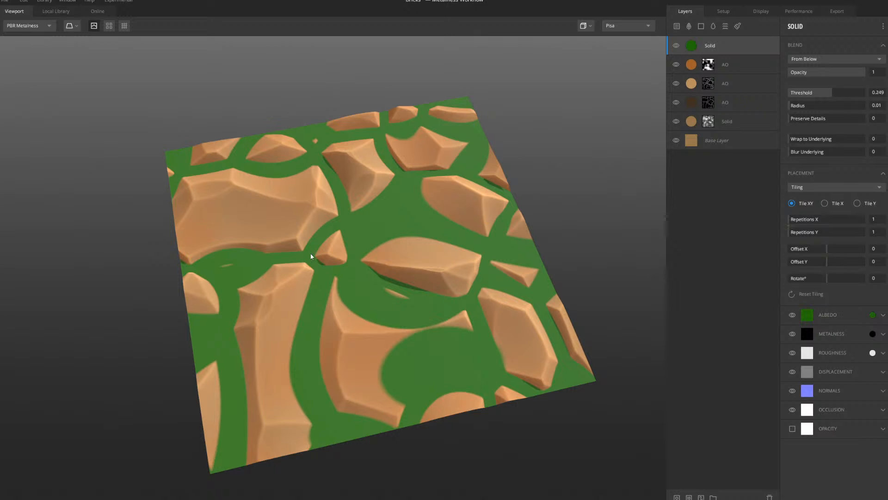
middle_click_drag(314, 223, 318, 244)
scroll(381, 247, "up", 3)
scroll(377, 241, "up", 2)
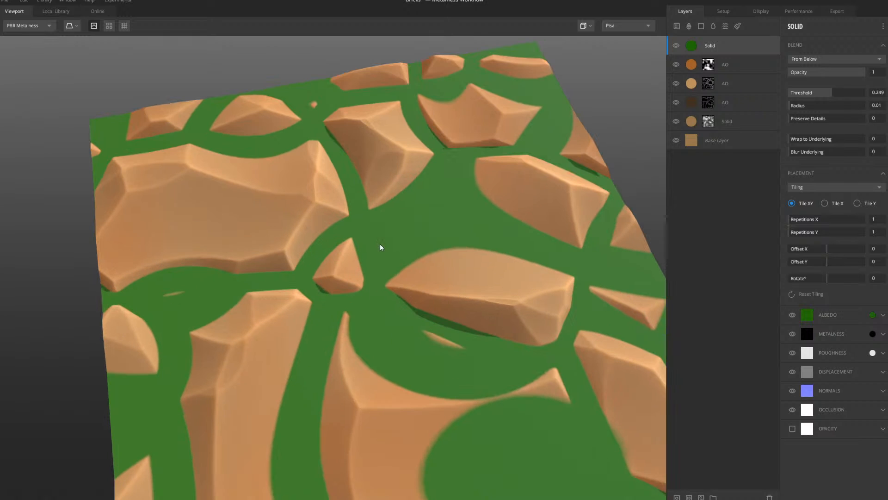